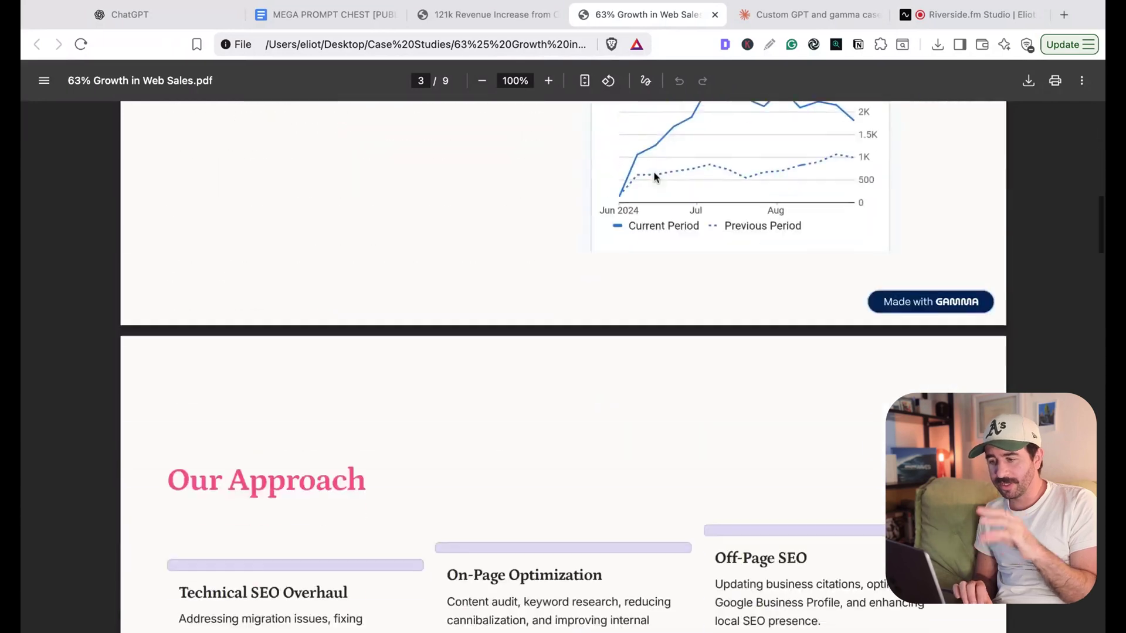
Page through the 63% Growth in Web Sales case study PDF, then leave it for another tab.
scroll(563, 352, down, 10)
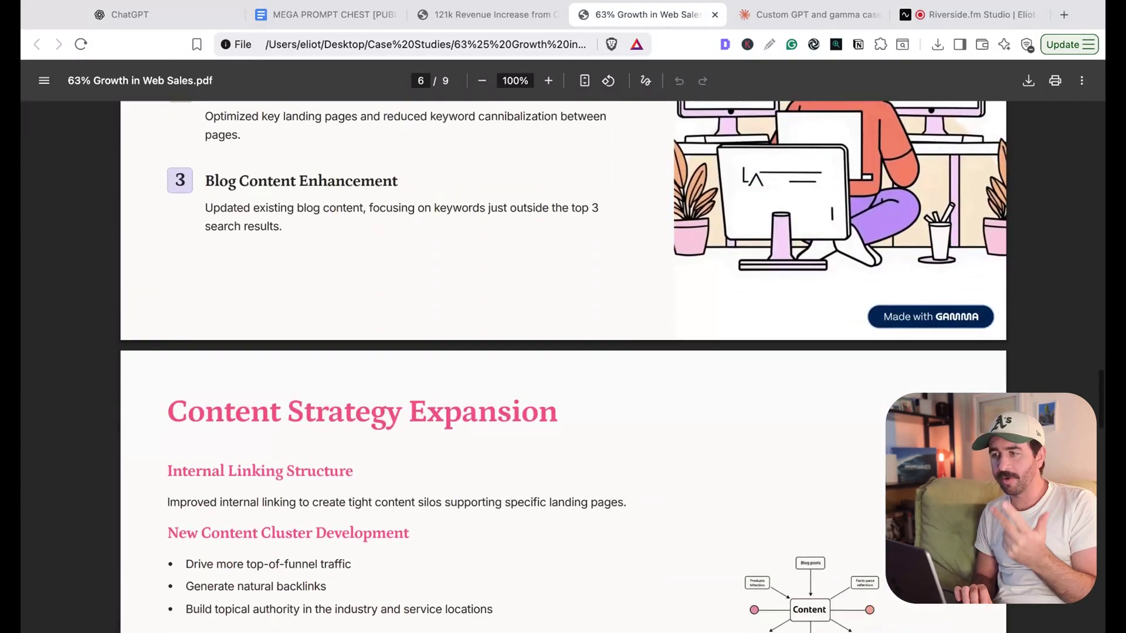
click(486, 14)
scroll(578, 309, down, 20)
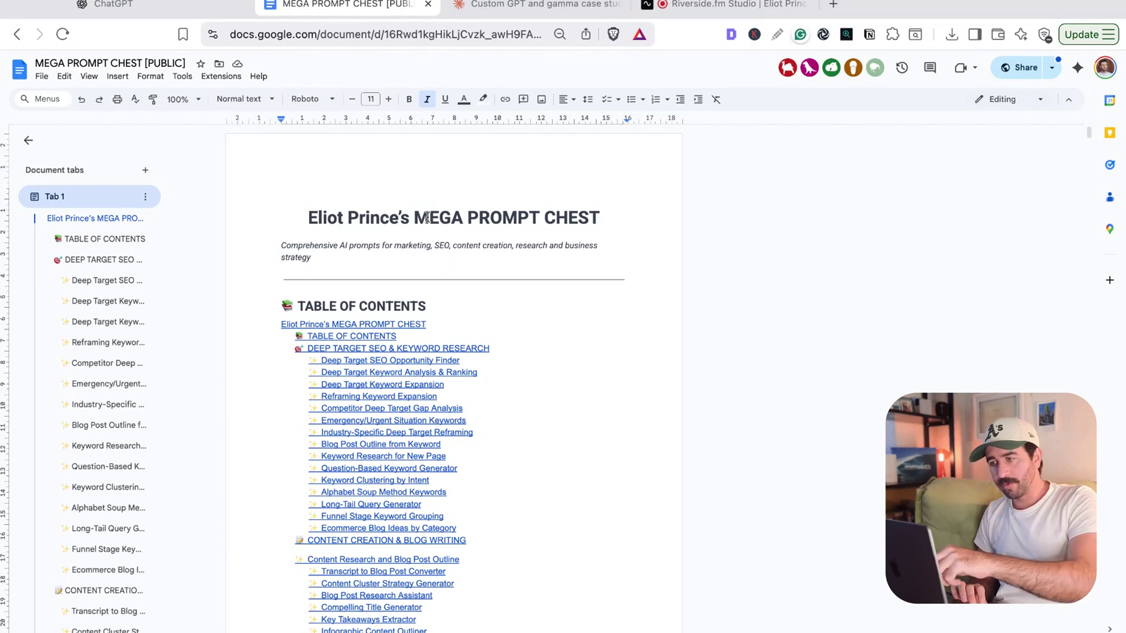
Jump to the CASE STUDIES section of the MEGA PROMPT CHEST document through its table of contents.
drag(428, 217, 556, 217)
scroll(555, 407, down, 10)
scroll(556, 413, down, 15)
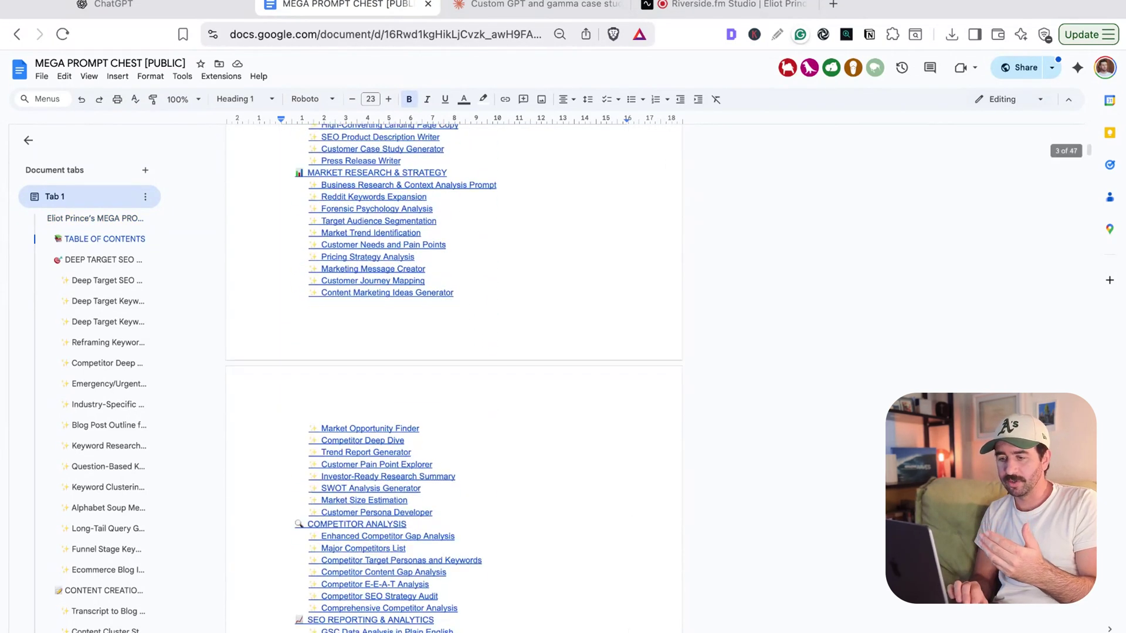
scroll(392, 488, down, 5)
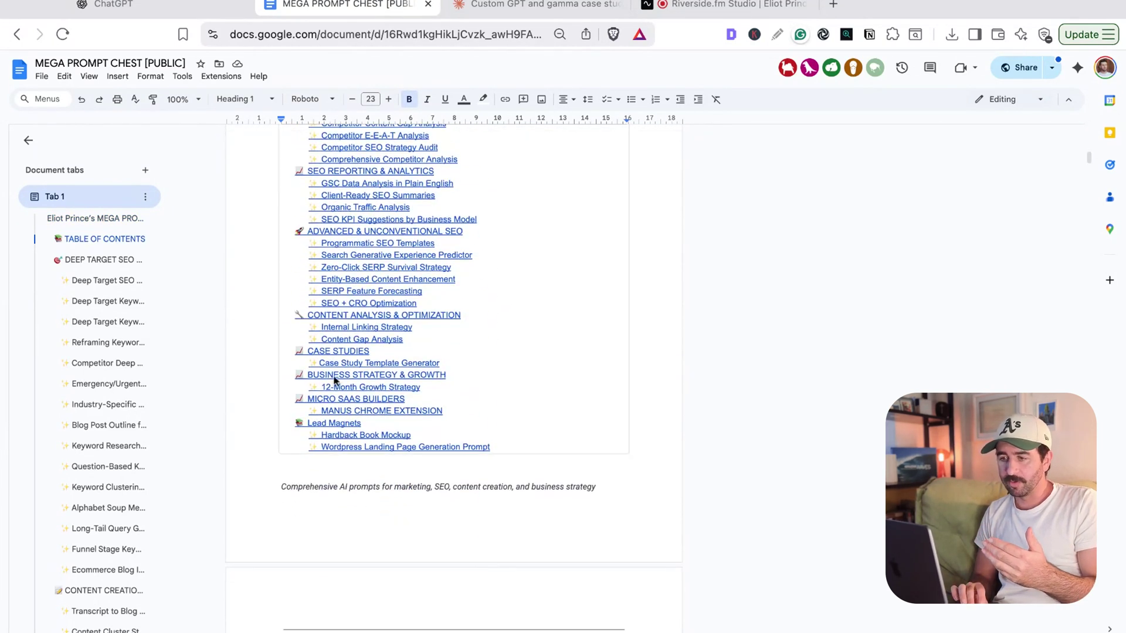
click(340, 352)
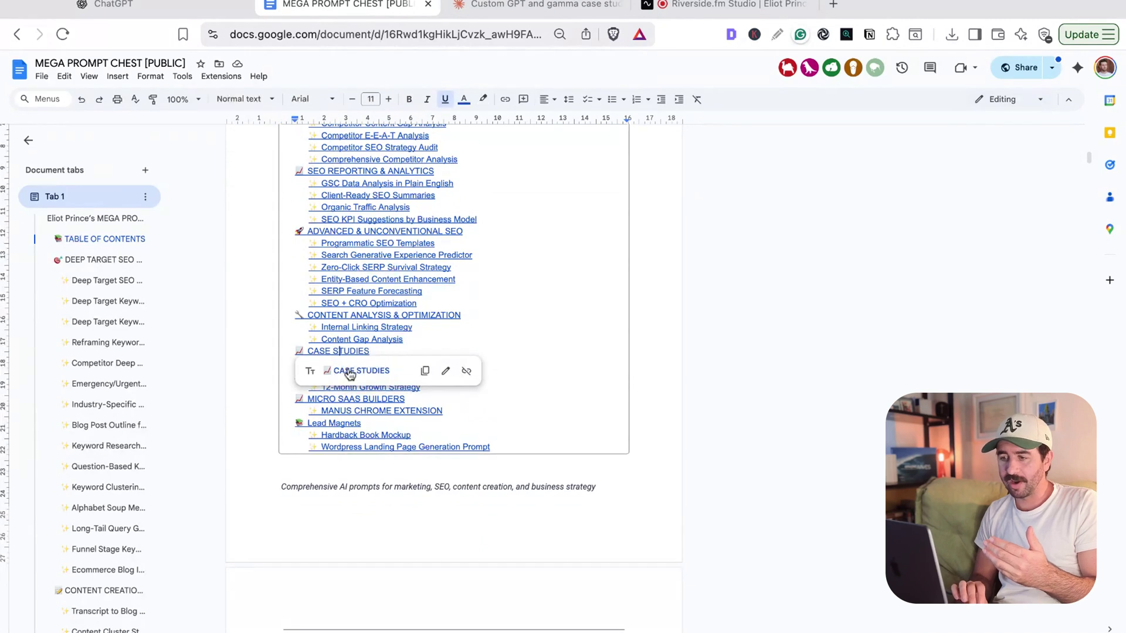
click(347, 373)
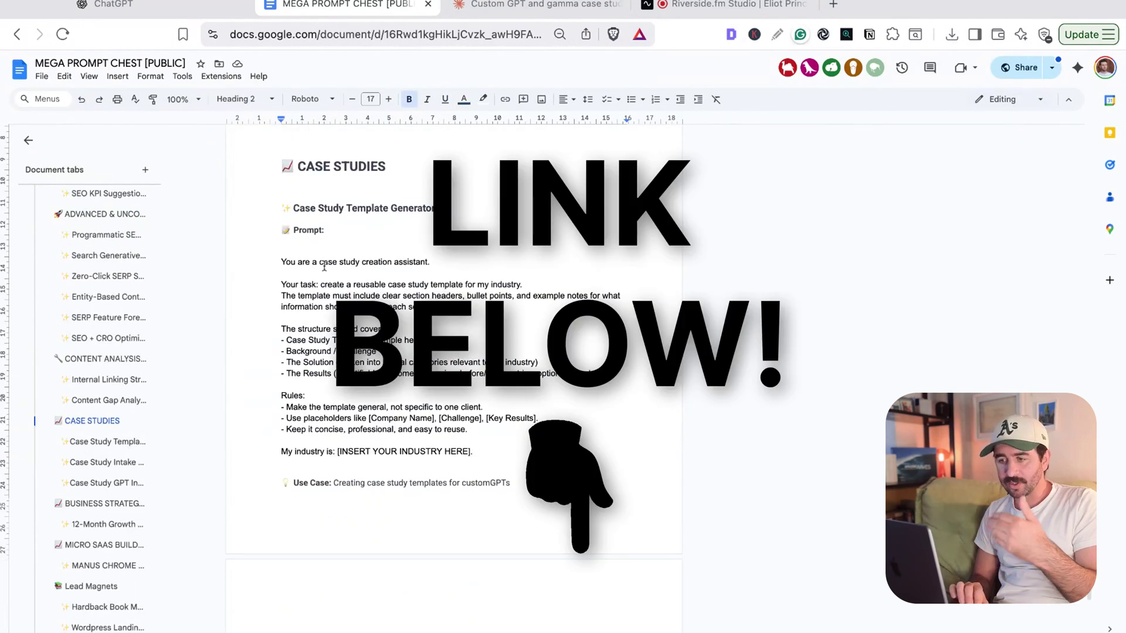
scroll(336, 268, down, 5)
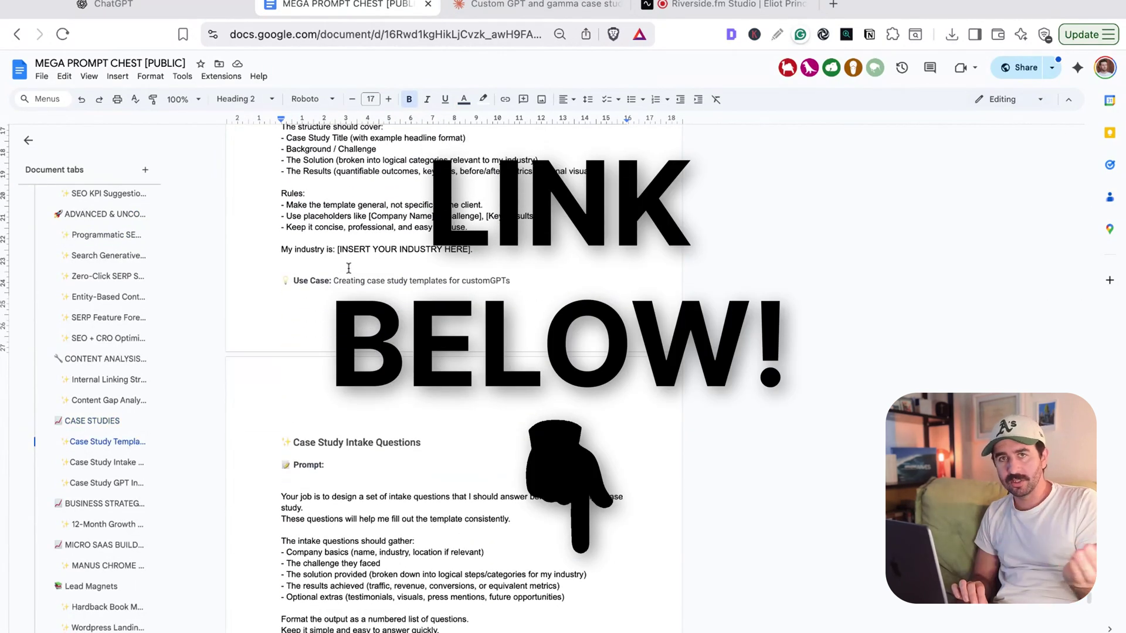
Hide the chat history in ChatGPT and focus the new-message box.
click(114, 5)
click(176, 71)
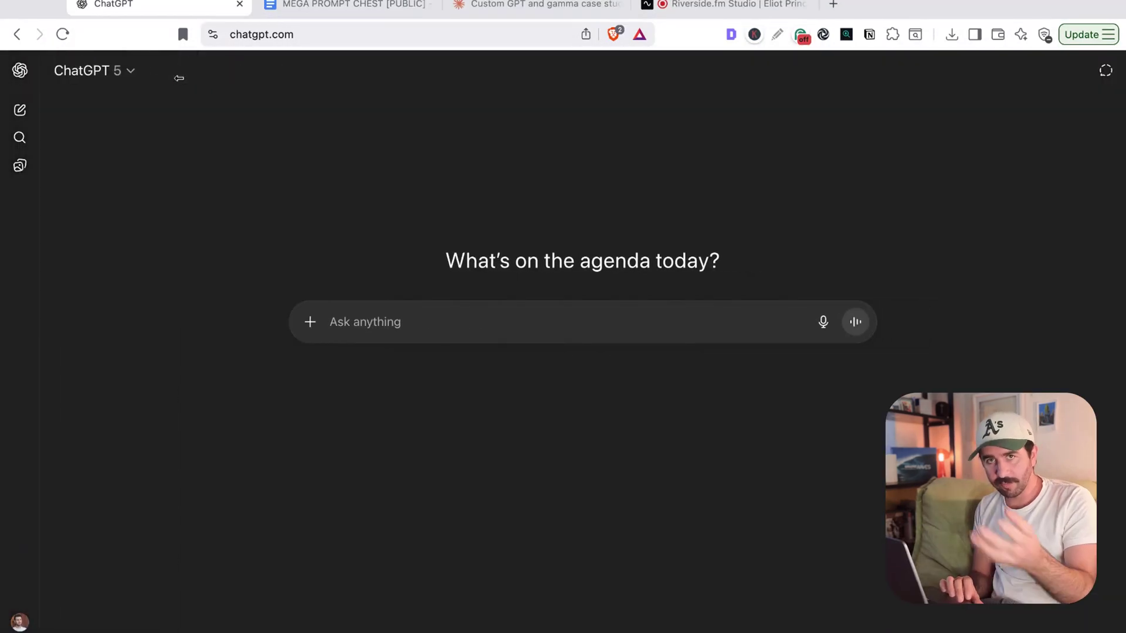
click(363, 316)
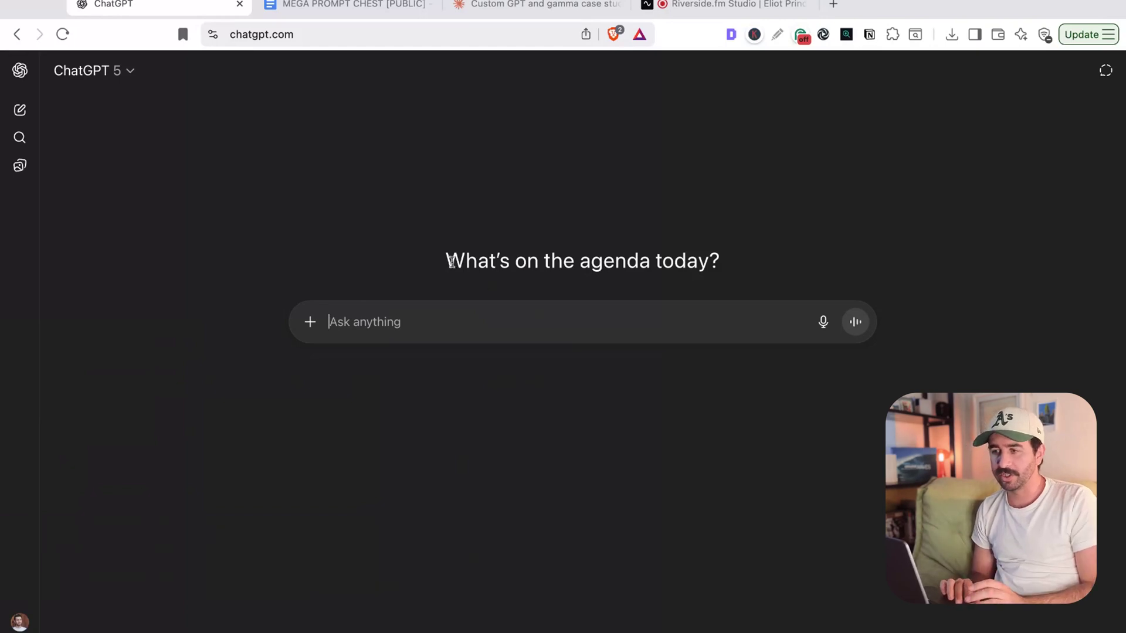
Select the full Case Study Template Generator prompt text in the document.
click(353, 6)
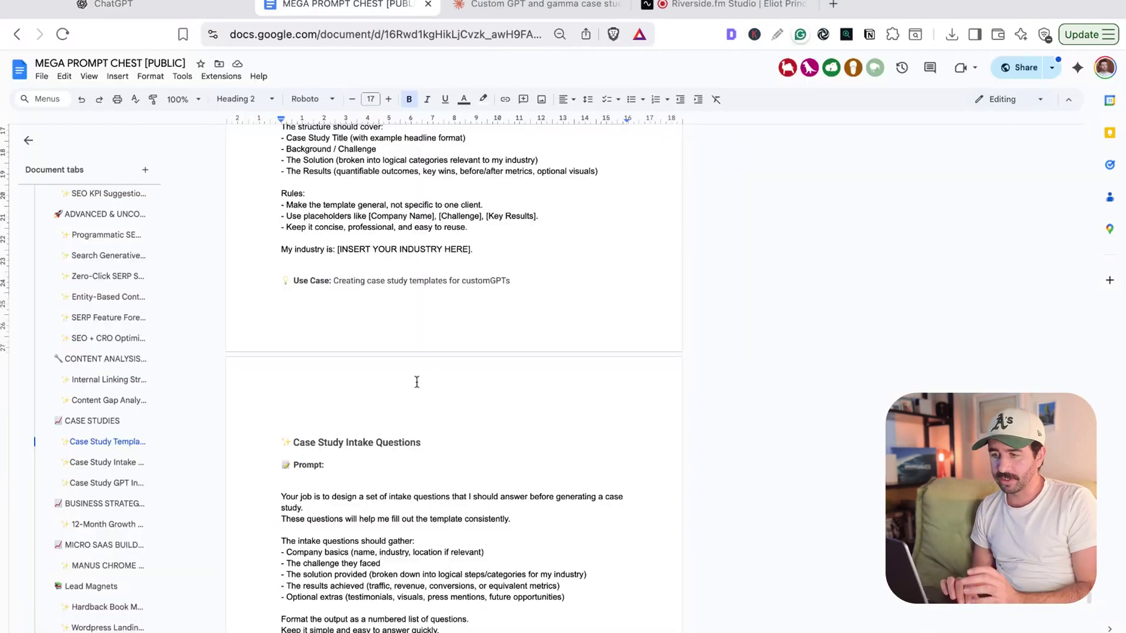
scroll(417, 382, up, 5)
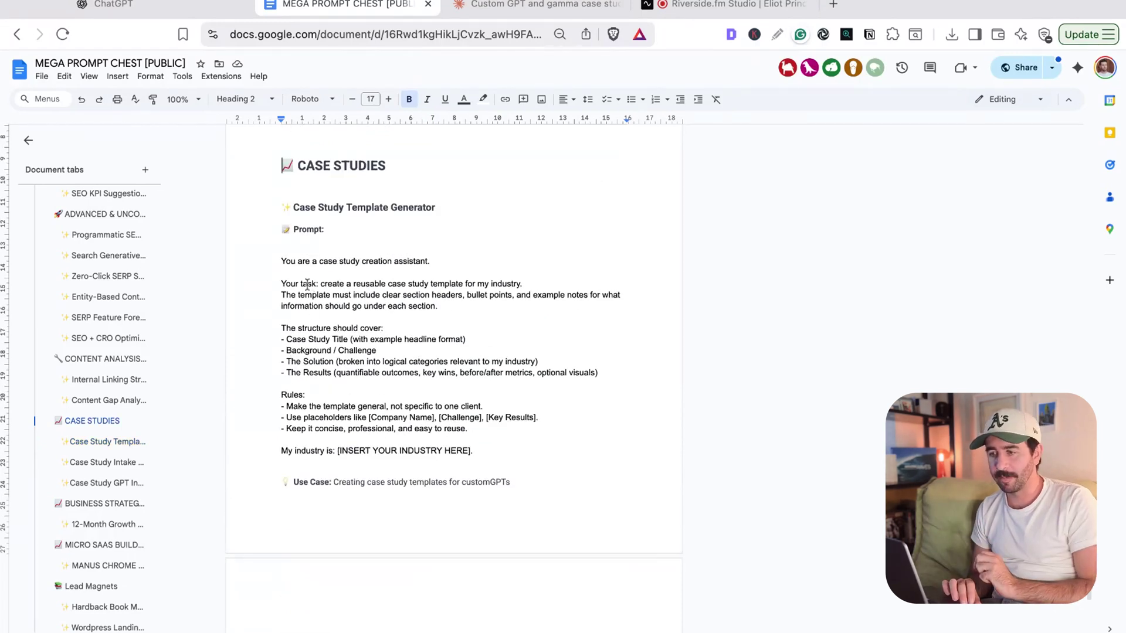
drag(279, 264, 478, 453)
key(super+c)
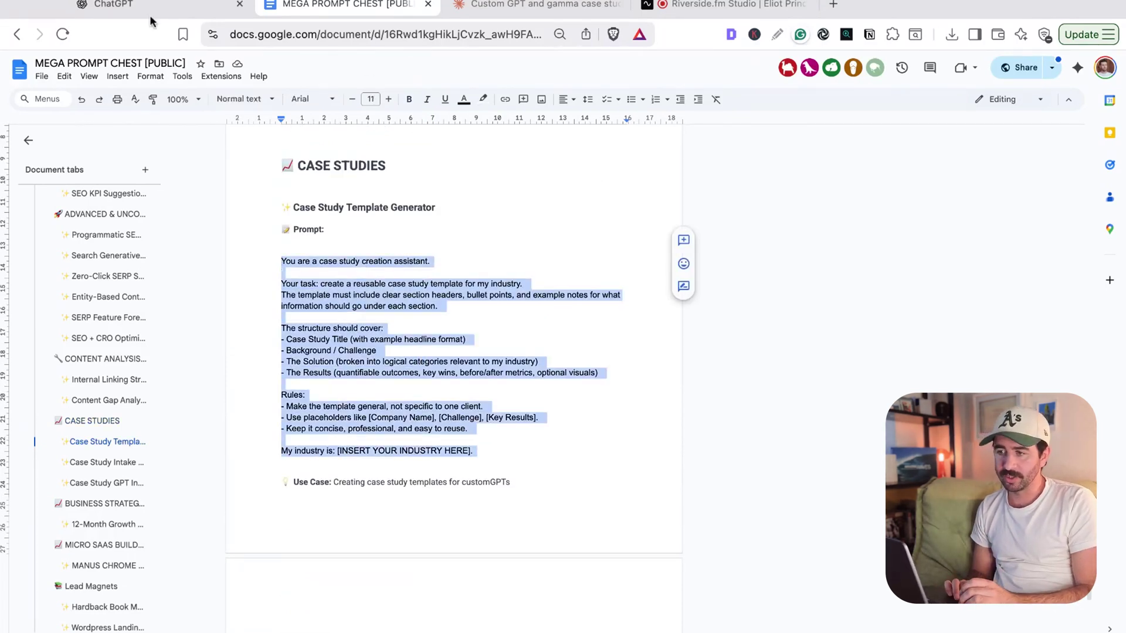
Paste the Case Study Template Generator prompt into ChatGPT, replace the industry placeholder, and send it.
click(151, 9)
key(super+v)
scroll(401, 331, up, 5)
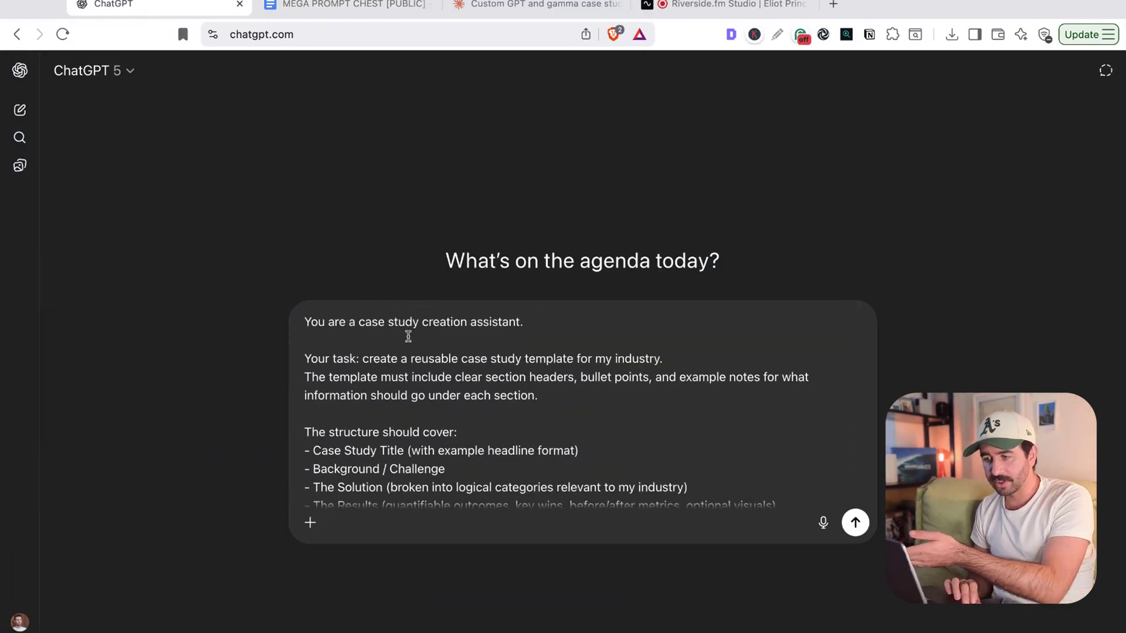
drag(359, 359, 580, 359)
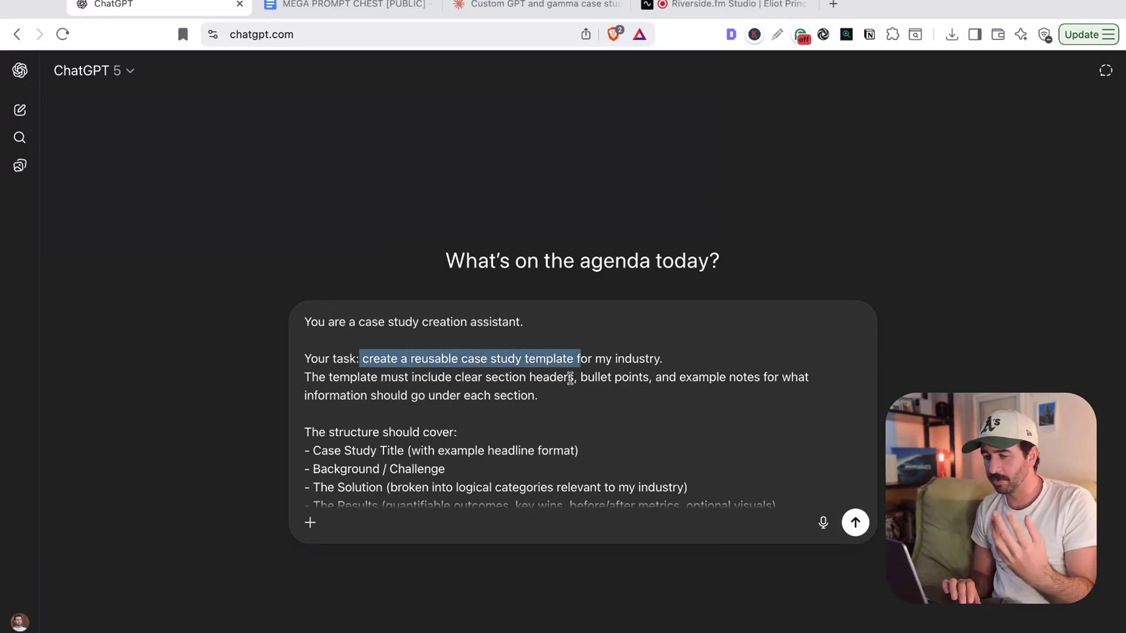
scroll(532, 396, down, 4)
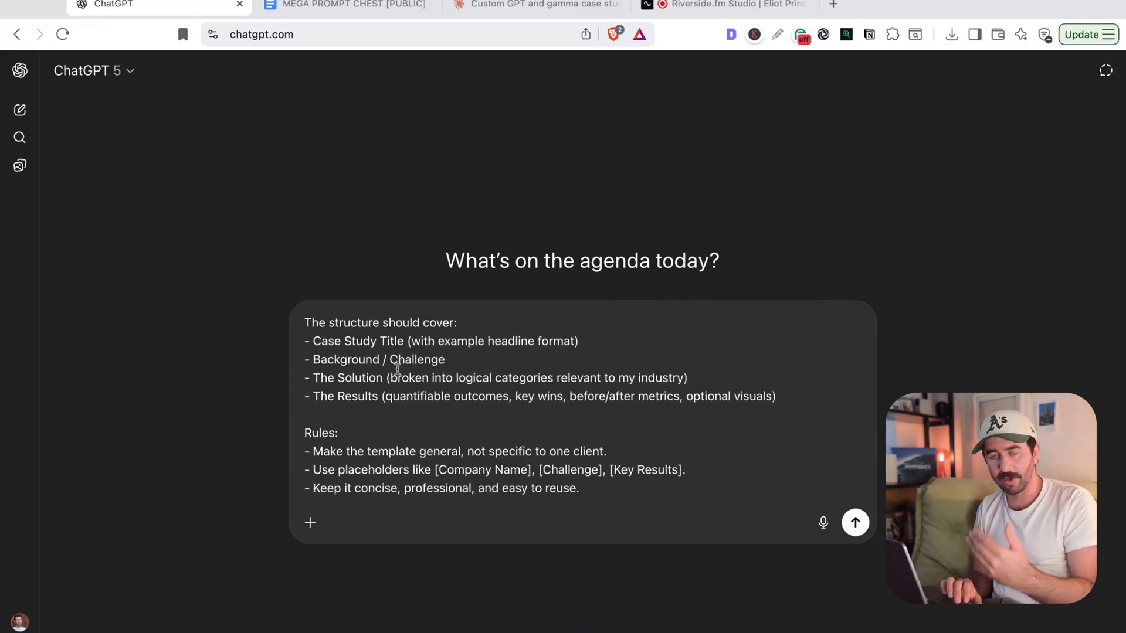
scroll(352, 394, down, 2)
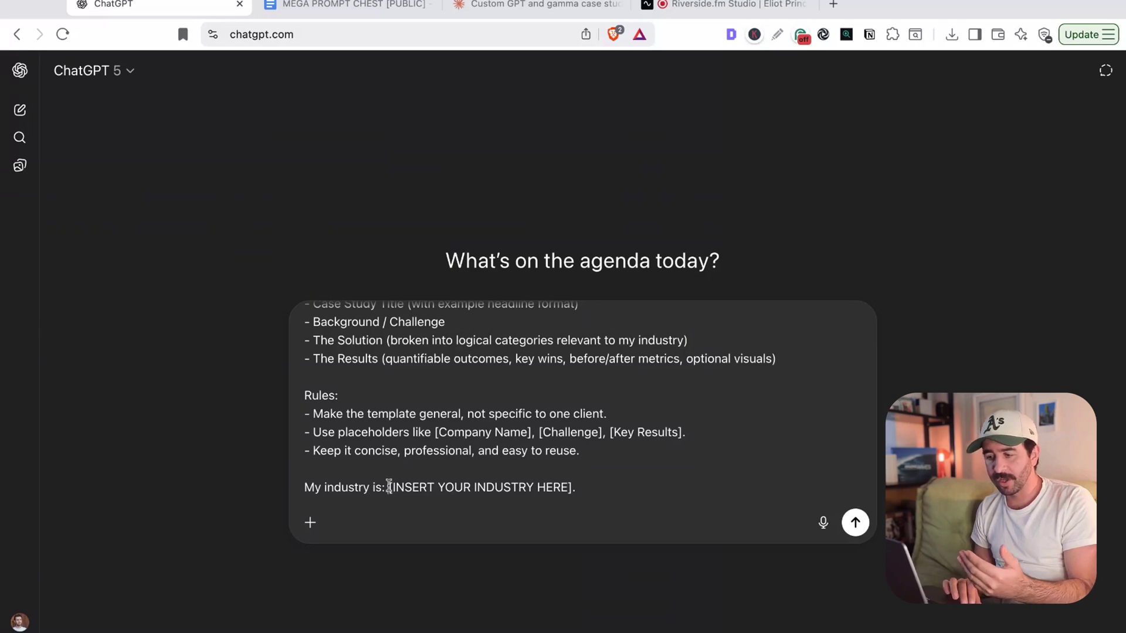
key(shift+Right)
key(shift+Right)
key(shift+Right)
key(shift+Right)
key(shift+Right)
key(shift+Right)
key(shift+Right)
key(shift+Right)
key(shift+Right)
key(shift+Right)
key(shift+Right)
key(shift+Right)
key(shift+Right)
key(shift+Right)
key(shift+Right)
key(shift+Right)
key(shift+Right)
key(shift+Right)
key(shift+Right)
key(shift+Right)
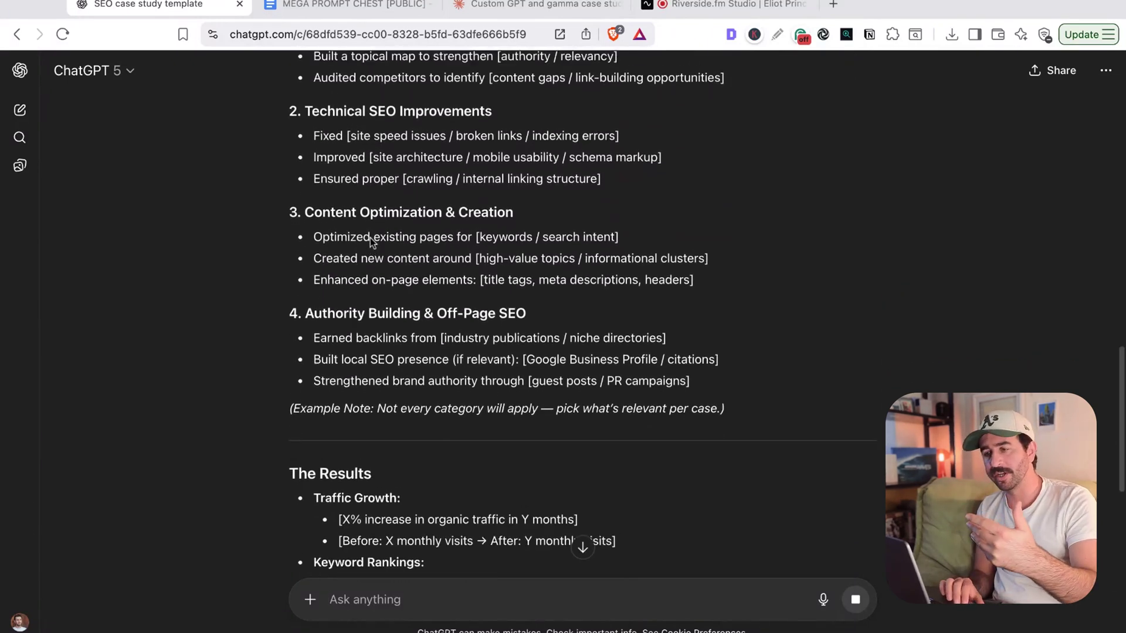
scroll(371, 238, up, 2)
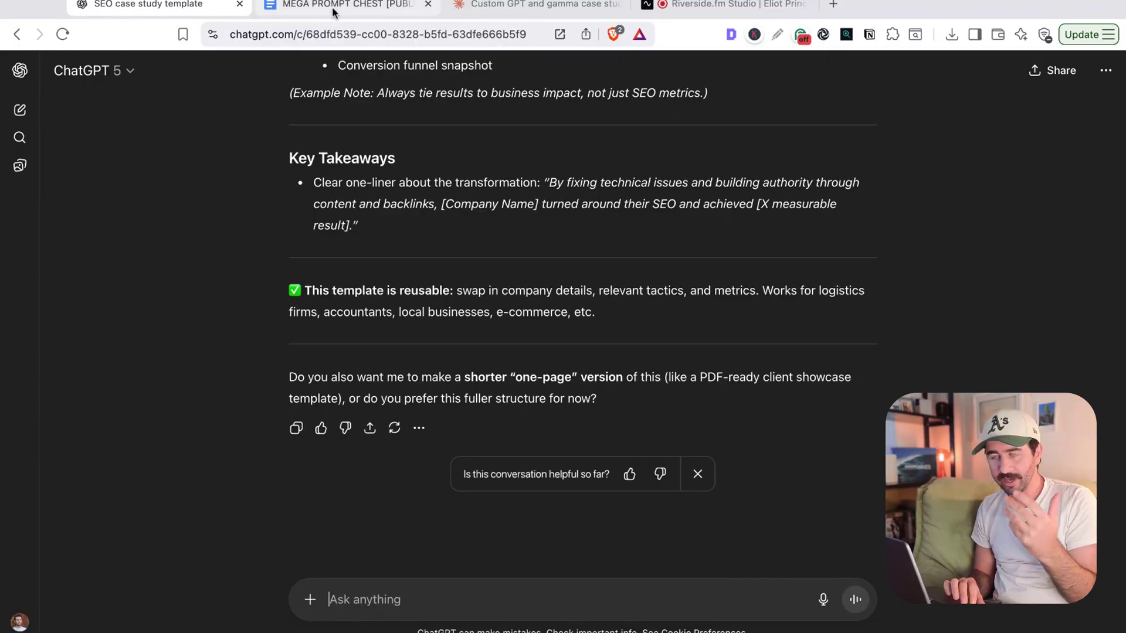
Select the Case Study Intake Questions prompt in the MEGA PROMPT CHEST document.
click(335, 6)
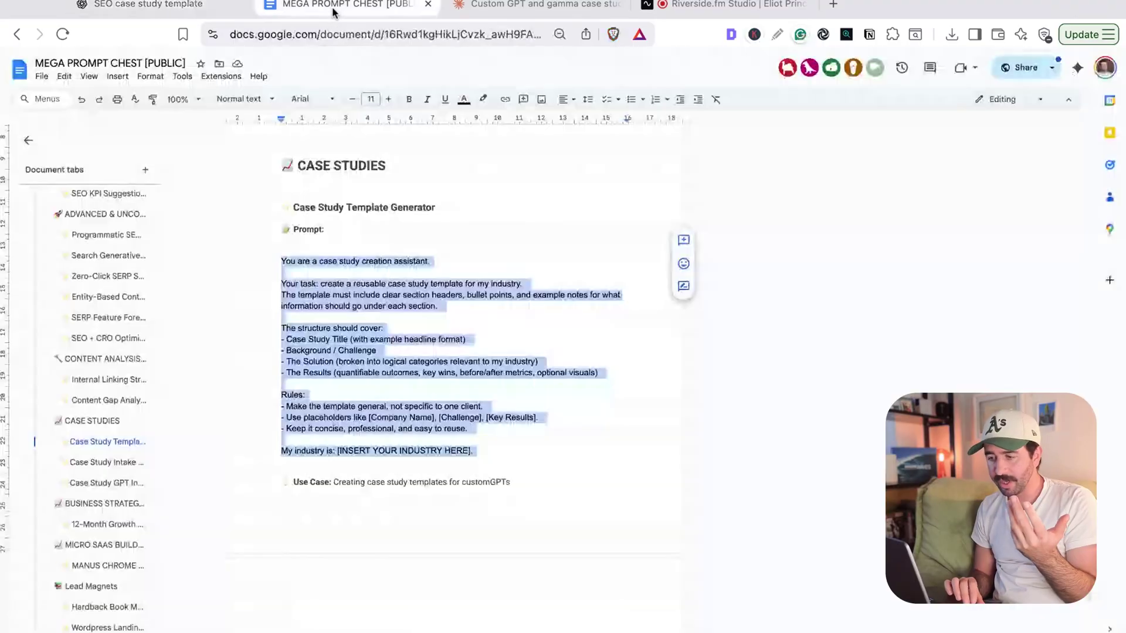
click(377, 385)
scroll(378, 385, down, 5)
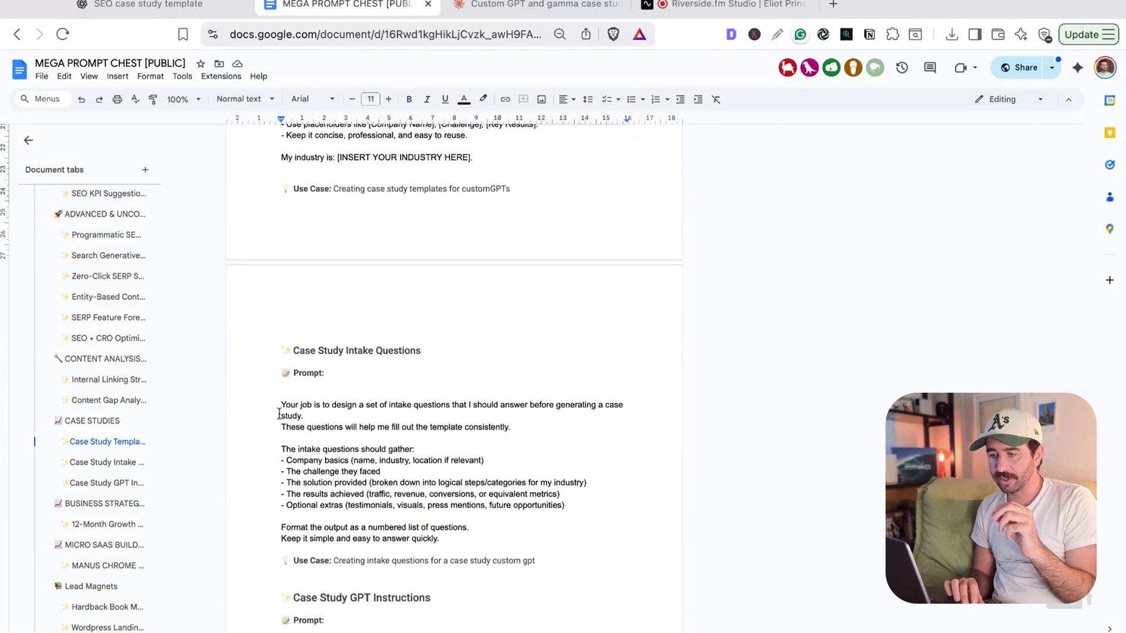
click(282, 405)
key(shift+Down)
key(shift+Down)
key(shift+Down)
key(shift+Down)
key(shift+Down)
key(shift+Down)
key(shift+Down)
key(shift+Down)
key(shift+Down)
key(shift+Down)
key(shift+Down)
key(shift+Down)
key(shift+Down)
key(super+c)
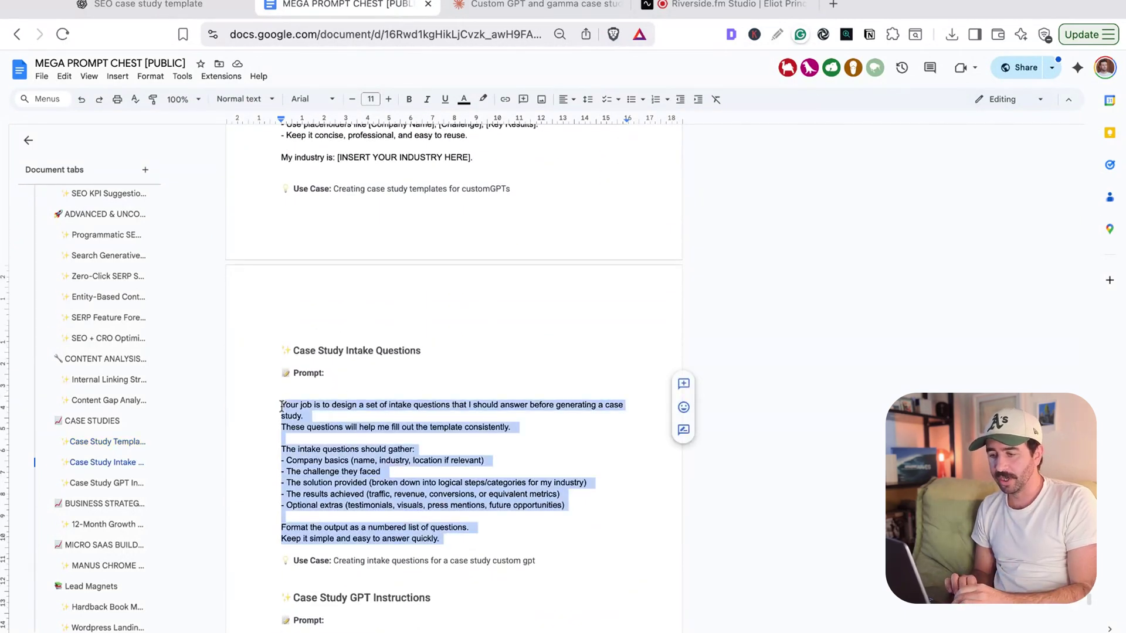
Paste the intake prompt into the template chat, add 'with the above template', and send it.
click(177, 10)
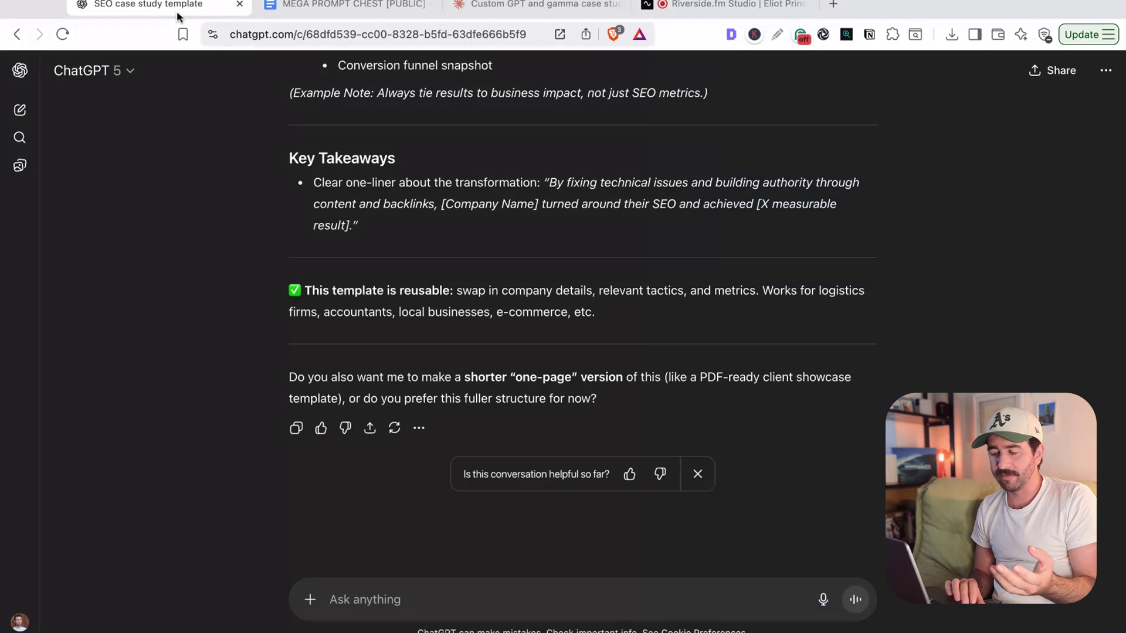
click(698, 474)
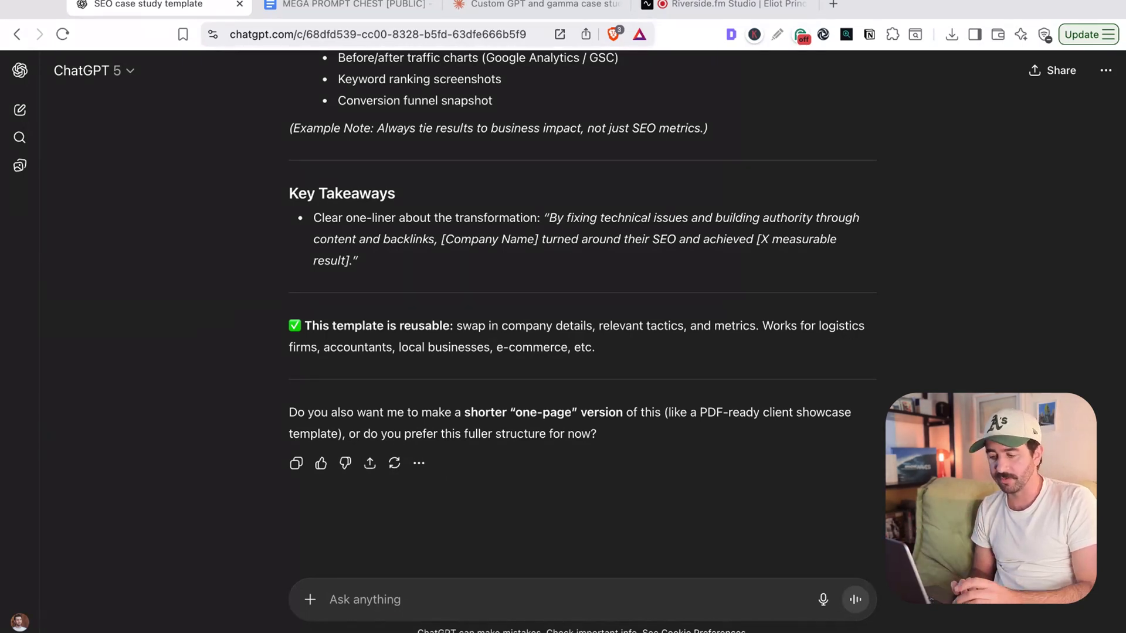
key(super+v)
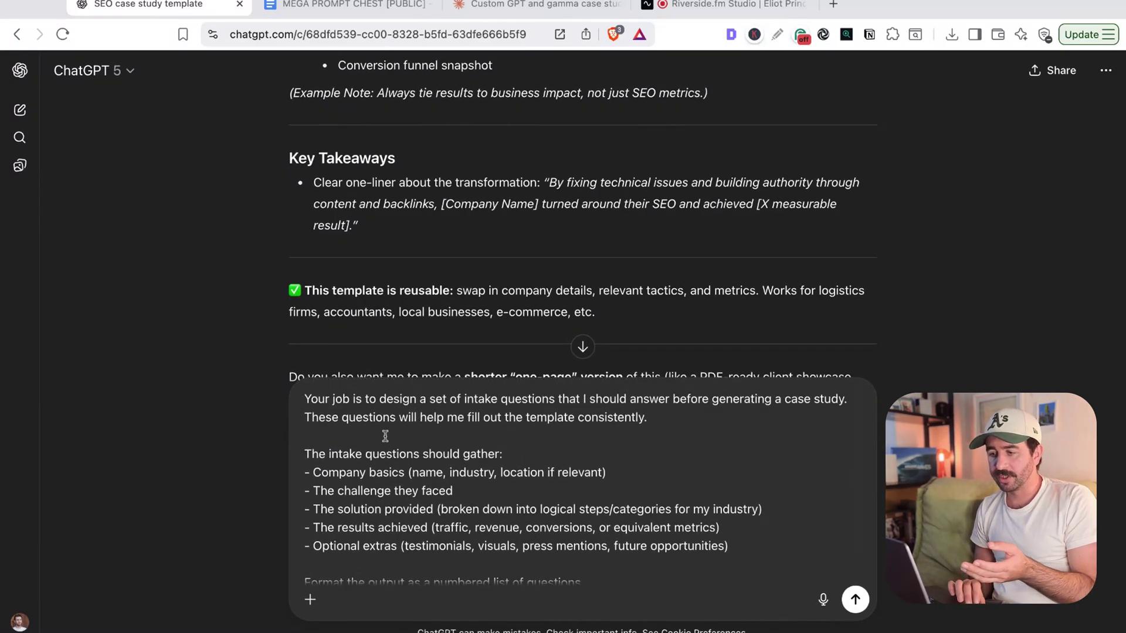
text(with the above template)
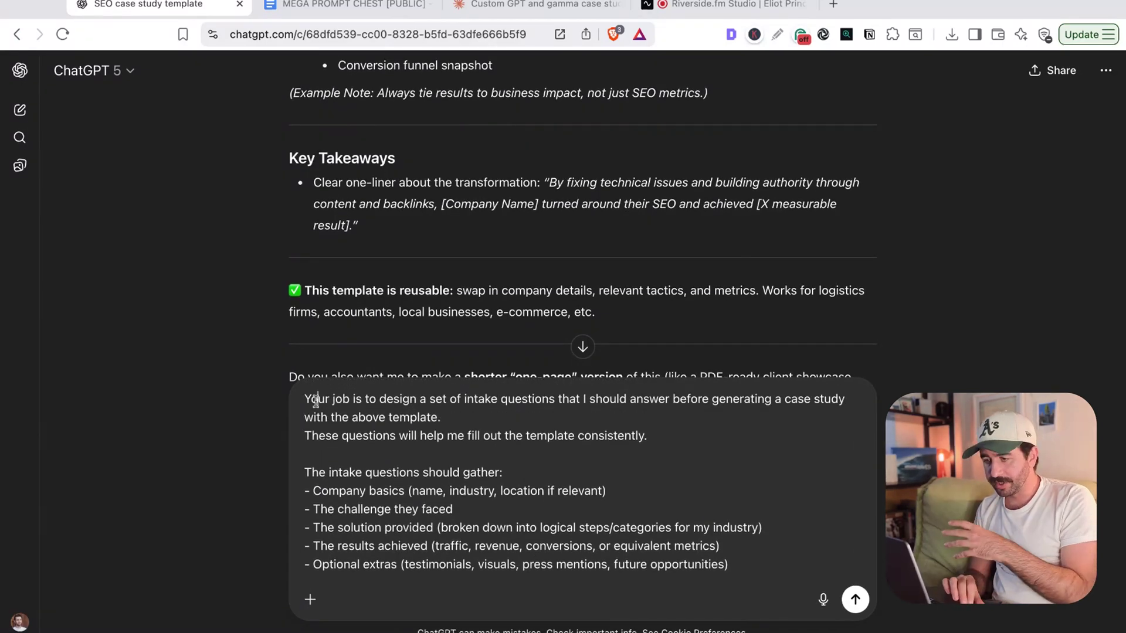
drag(317, 400, 515, 400)
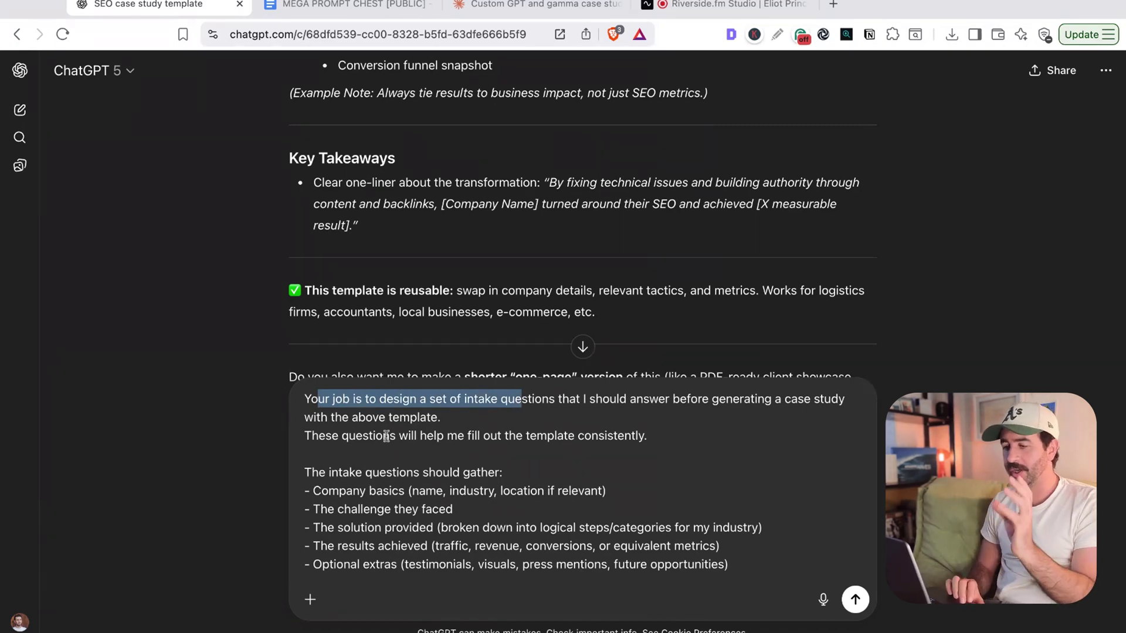
scroll(506, 441, down, 2)
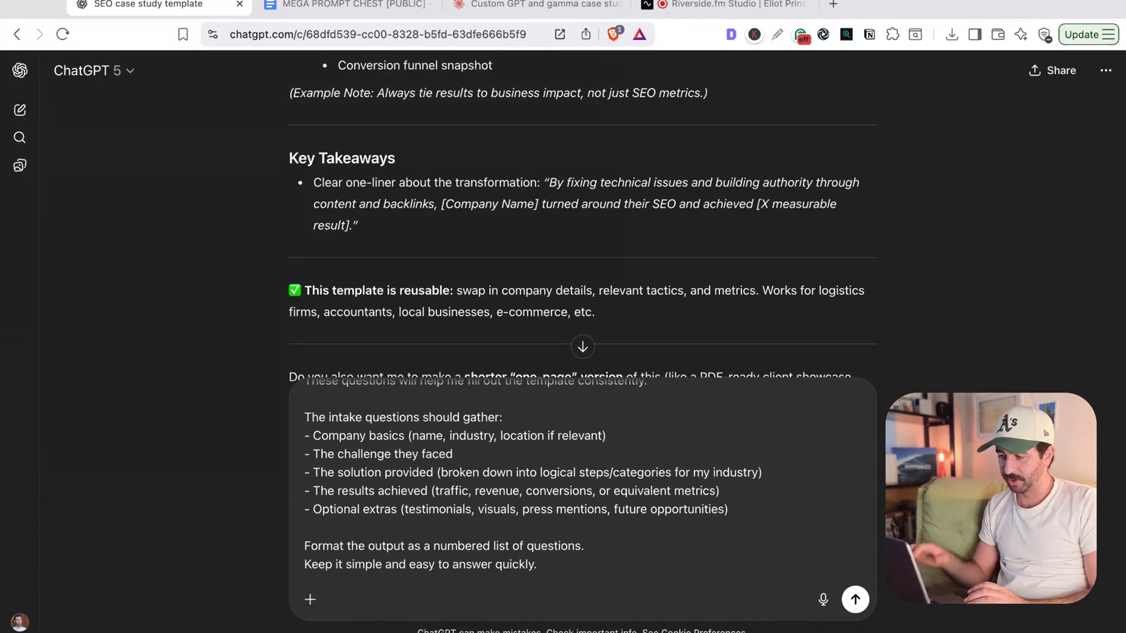
key(Return)
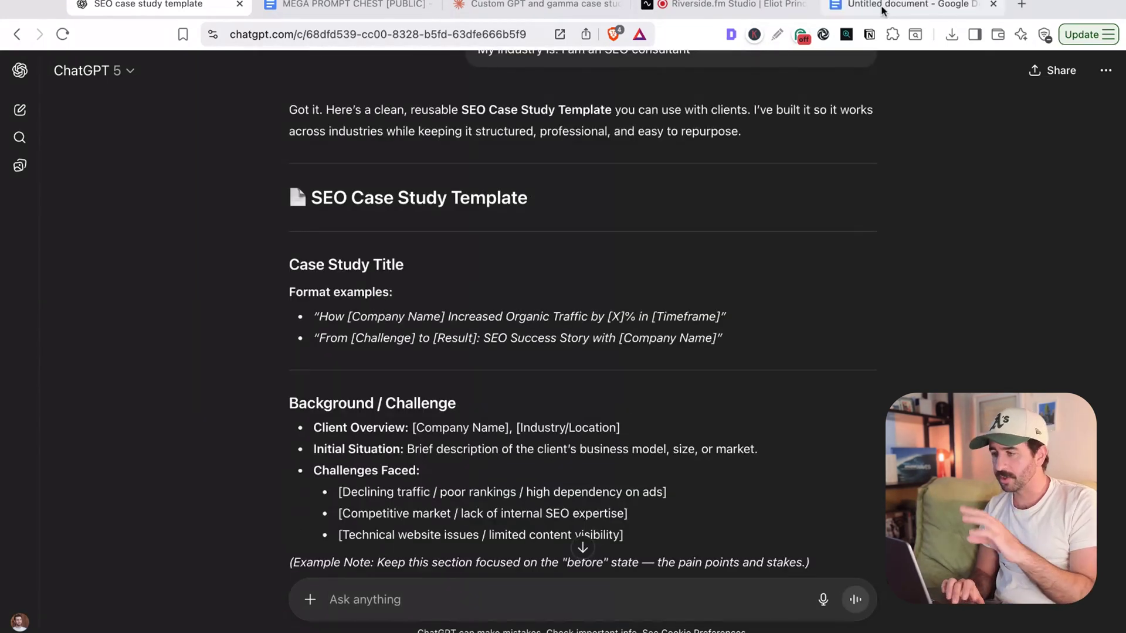
Copy ChatGPT's SEO case study template reply, ending at its last line.
click(882, 10)
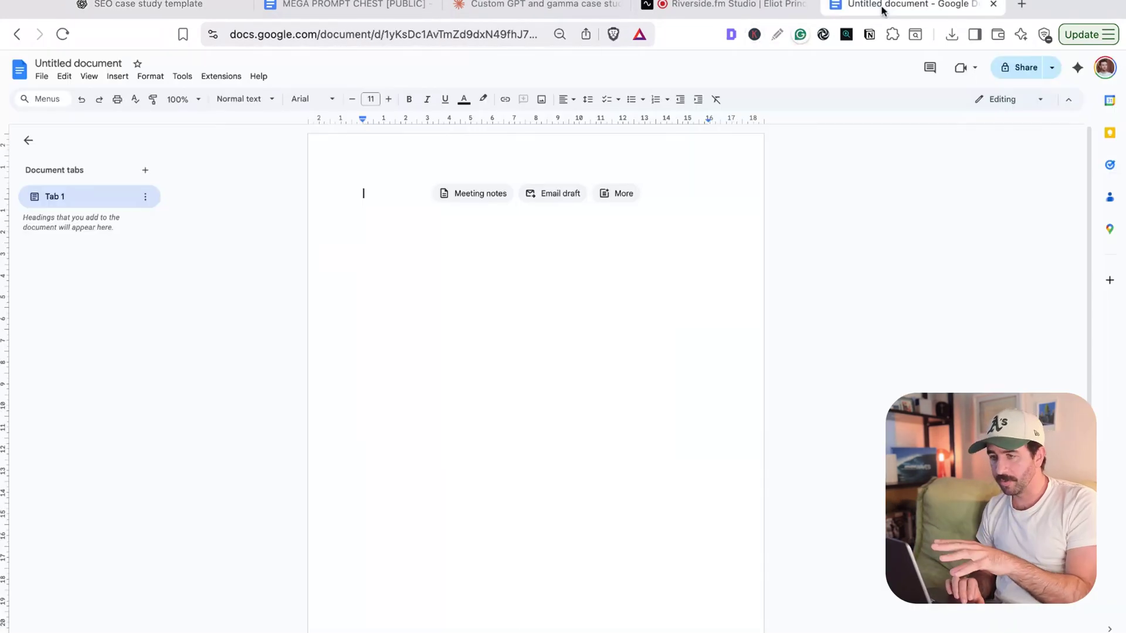
click(174, 5)
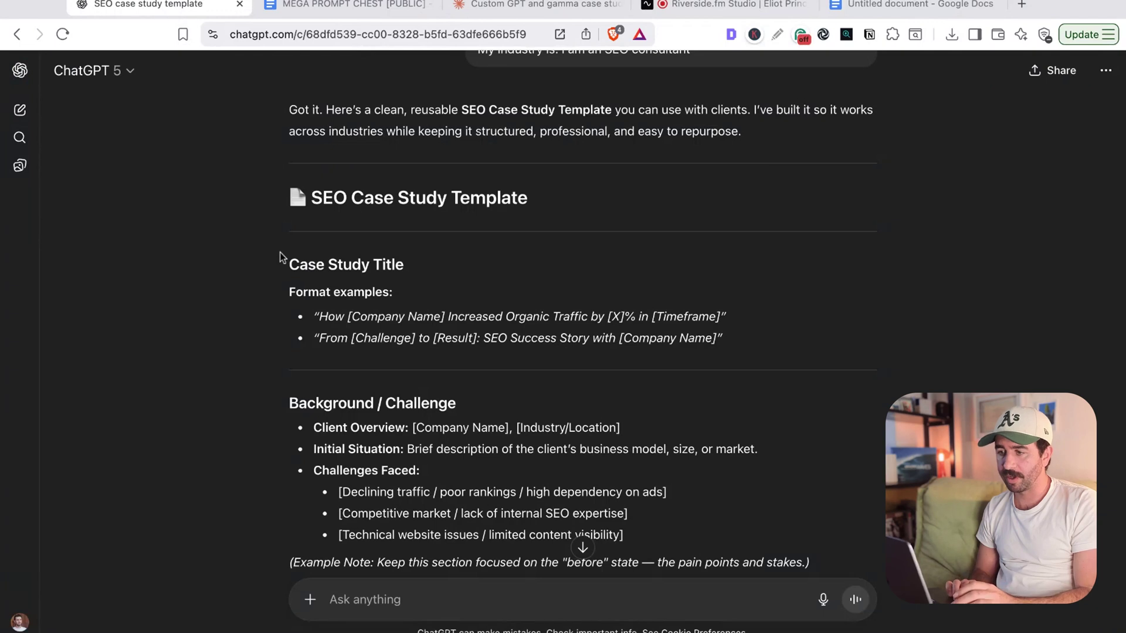
click(285, 204)
key(shift+Down)
key(shift+Down)
key(shift+Down)
key(shift+Down)
key(shift+Down)
key(shift+Down)
key(shift+Down)
key(shift+Down)
key(shift+Down)
key(shift+Down)
key(shift+Down)
key(shift+Down)
key(shift+Down)
key(shift+Down)
key(shift+Down)
key(shift+Down)
key(shift+Down)
key(shift+Down)
key(shift+Down)
key(shift+Down)
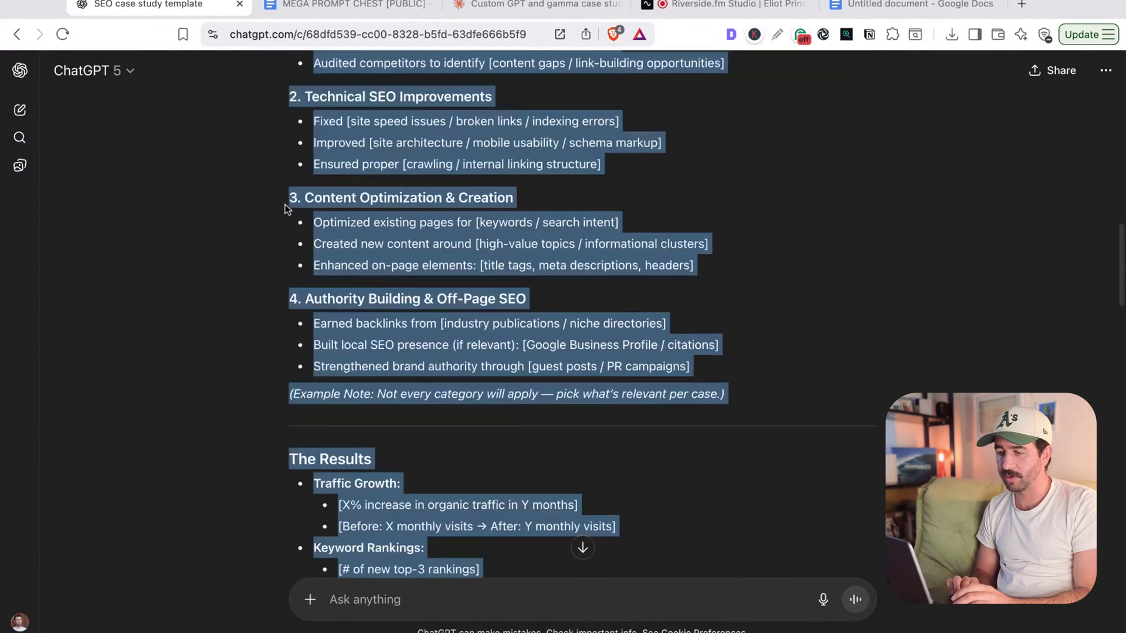
key(shift+Down)
key(shift+Down)
key(shift+Down)
key(shift+Down)
key(shift+Down)
key(shift+Down)
key(shift+Down)
key(shift+Down)
key(shift+Down)
key(shift+Down)
key(shift+Down)
key(shift+Down)
key(shift+Down)
key(shift+Down)
key(shift+Down)
key(shift+Down)
key(shift+Down)
key(shift+Down)
key(shift+Down)
key(shift+Down)
key(shift+Up)
key(shift+Up)
key(shift+Up)
key(shift+Up)
key(shift+Up)
key(shift+Up)
key(shift+Up)
key(shift+Up)
key(shift+Up)
key(shift+Up)
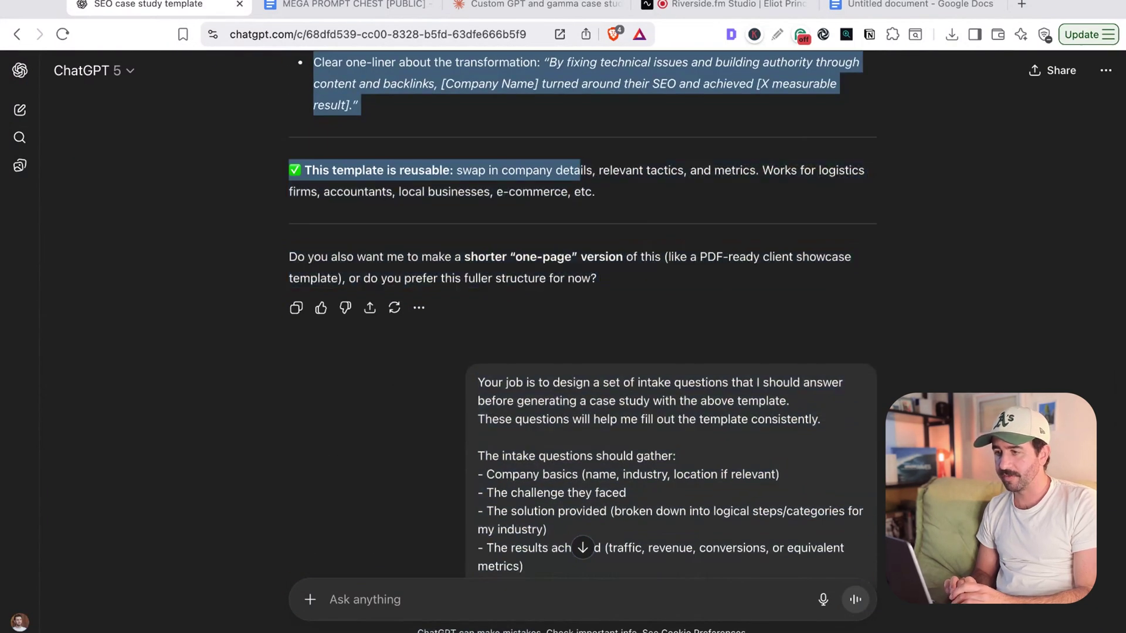
key(shift+Up)
key(super+c)
Paste the template into the blank Google Doc and title it 'SEO Case Study Template'.
click(912, 5)
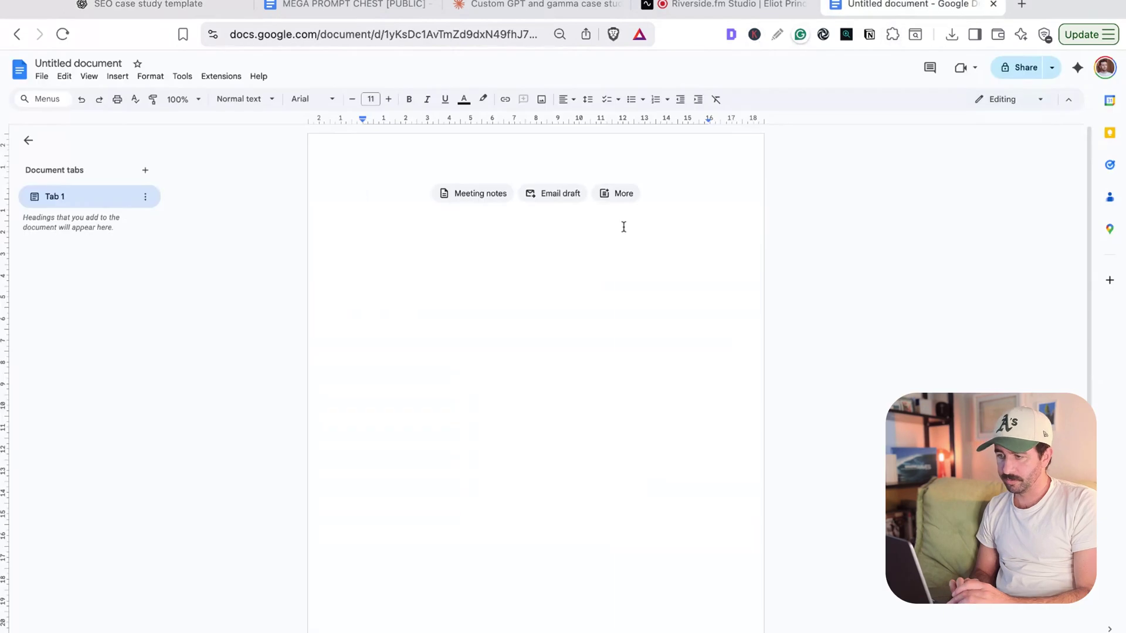
key(super+v)
click(47, 64)
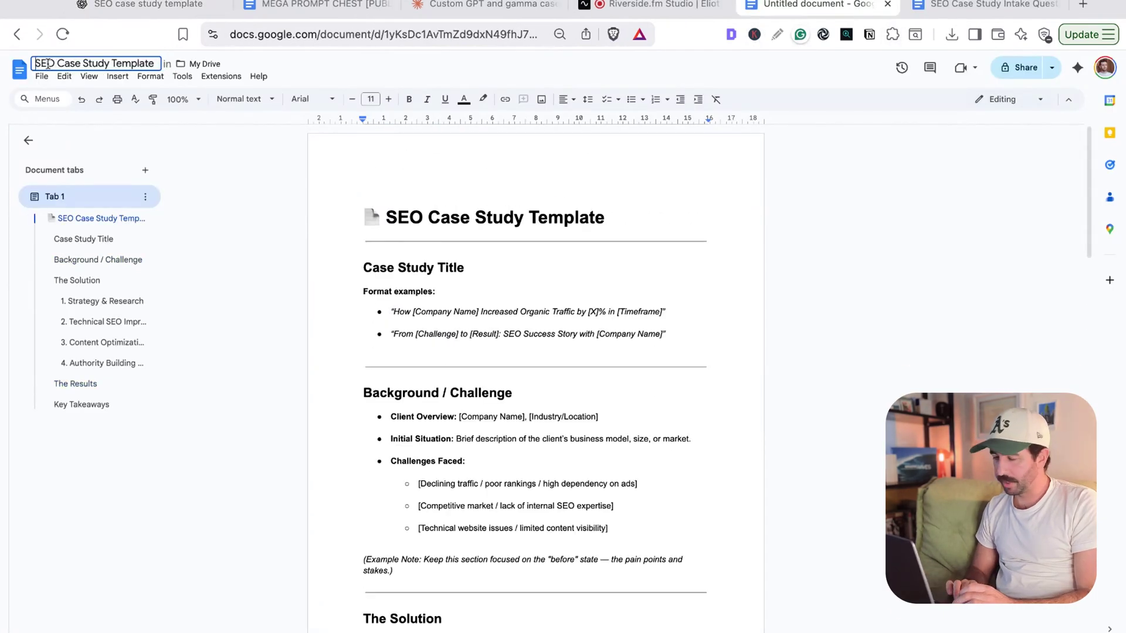
click(28, 140)
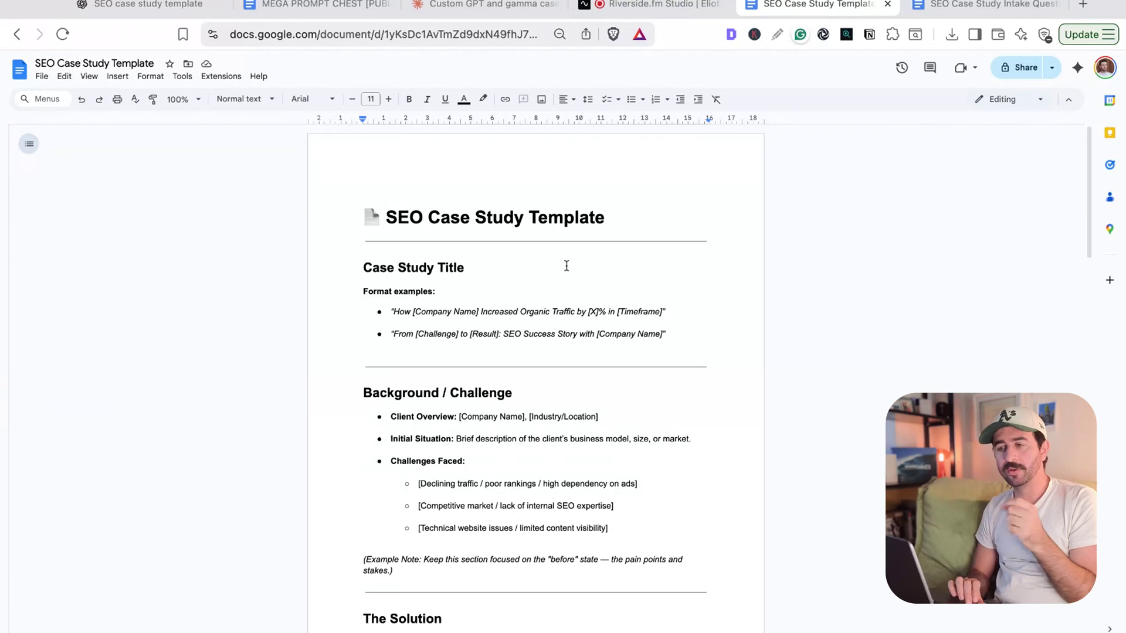
Go to the Explore GPTs catalogue, hide the sidebar, and start a new GPT with + Create.
click(160, 5)
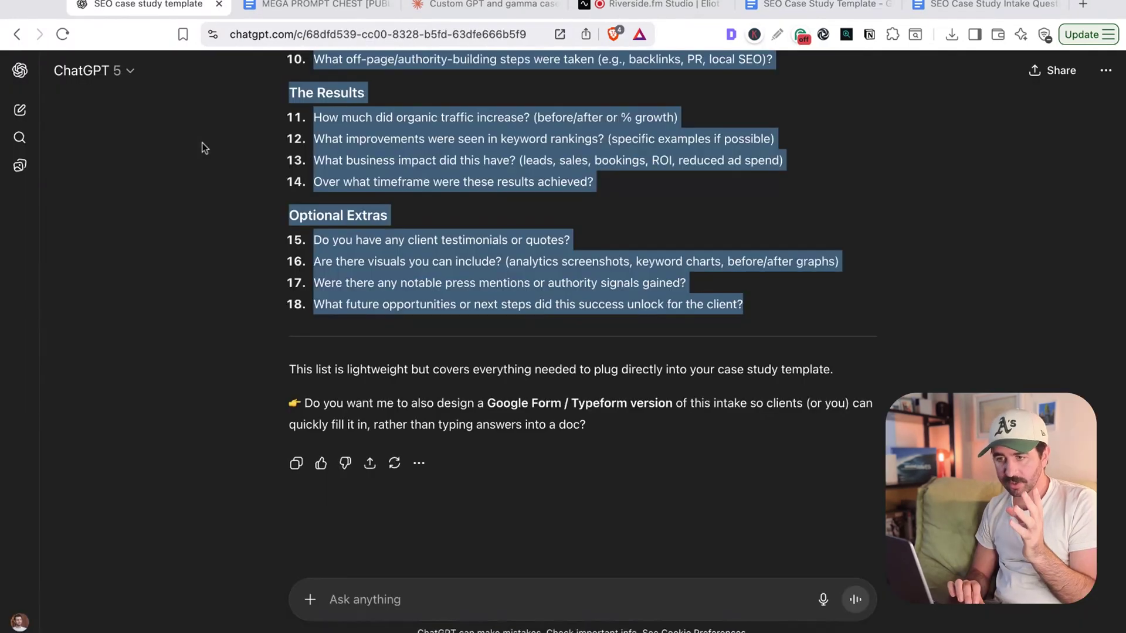
click(20, 70)
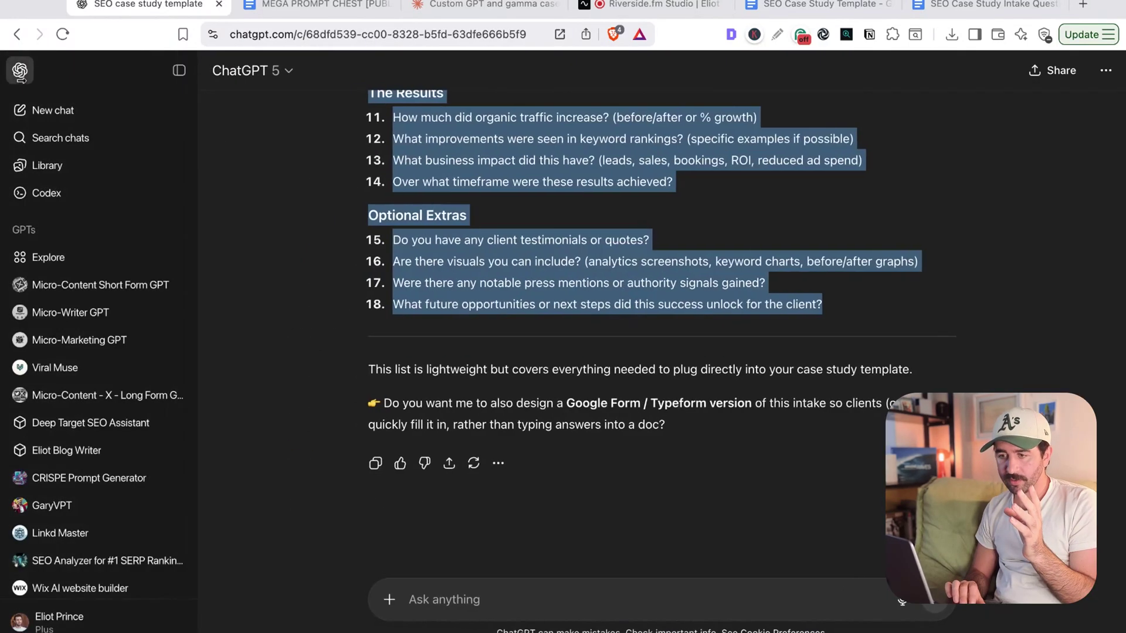
click(51, 257)
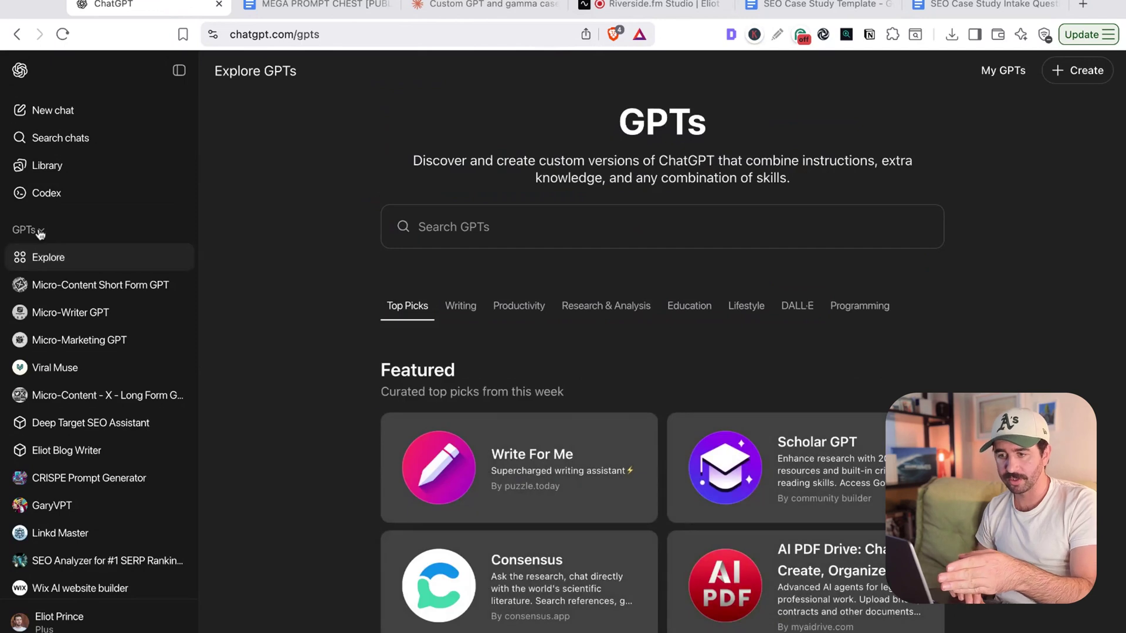
click(40, 232)
click(179, 71)
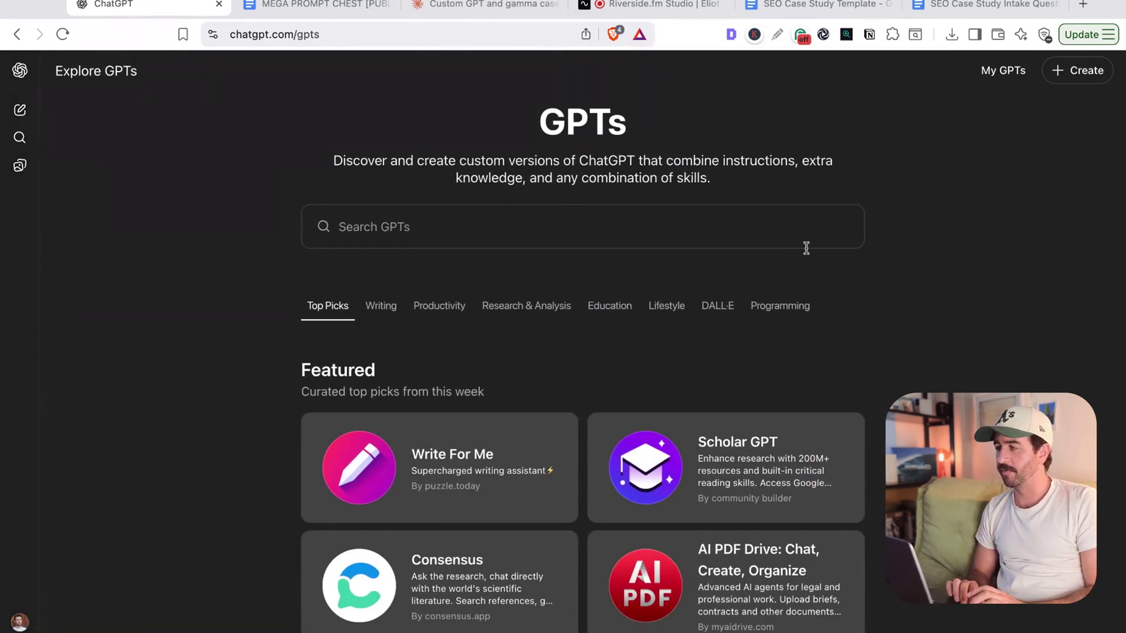
scroll(807, 248, down, 3)
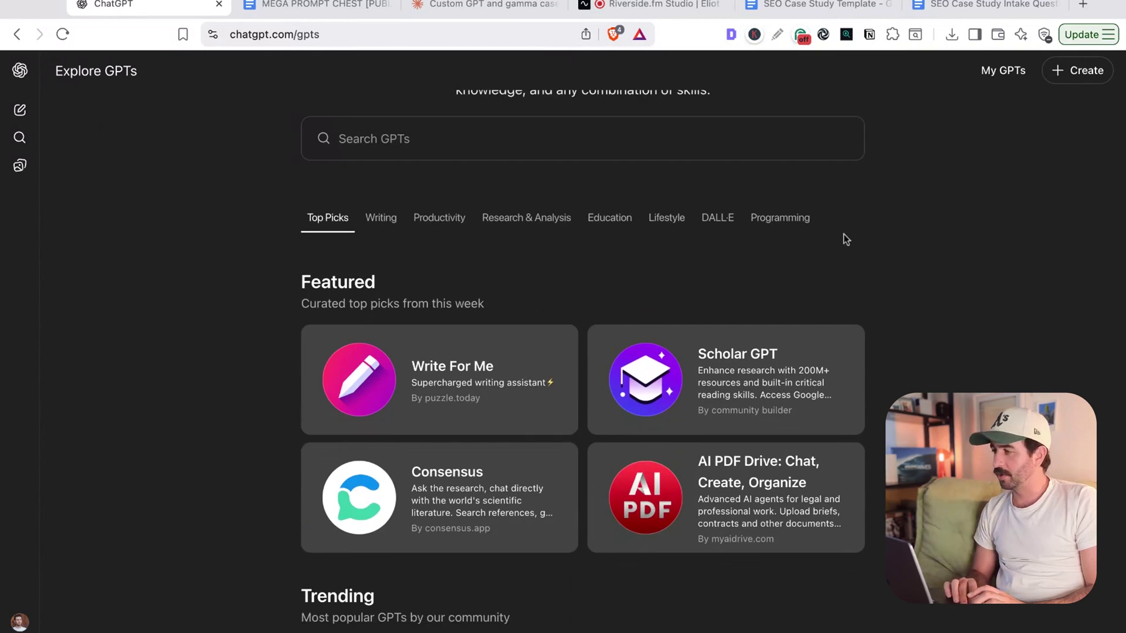
click(1074, 74)
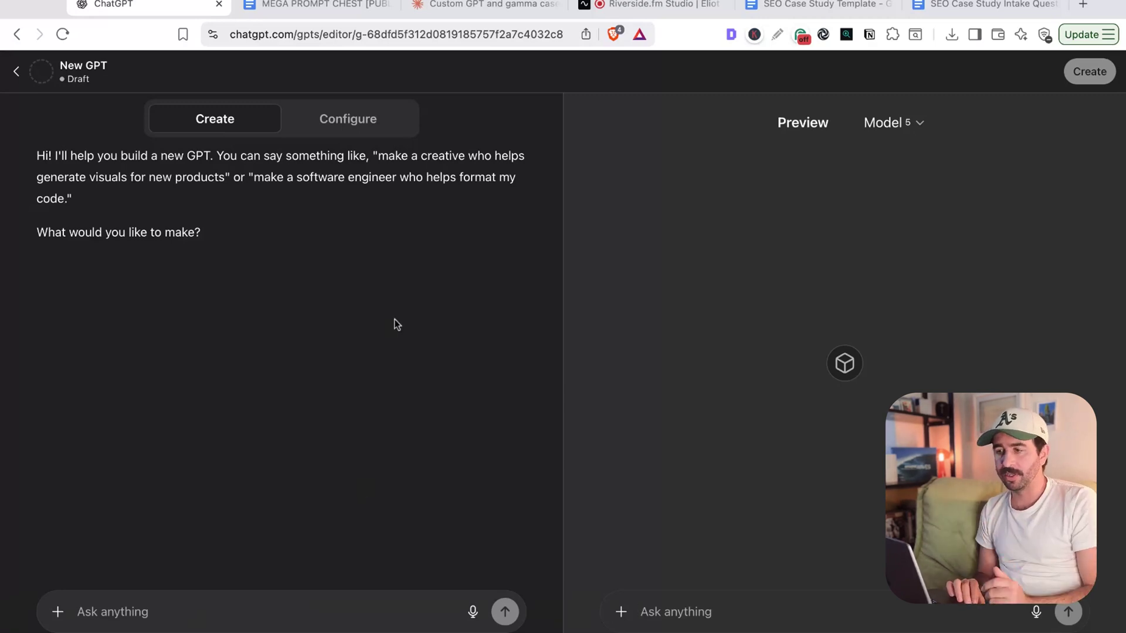
On Configure, name the GPT 'SEO Case Study Generator' with description 'Generates SEO Case Studies'.
click(347, 126)
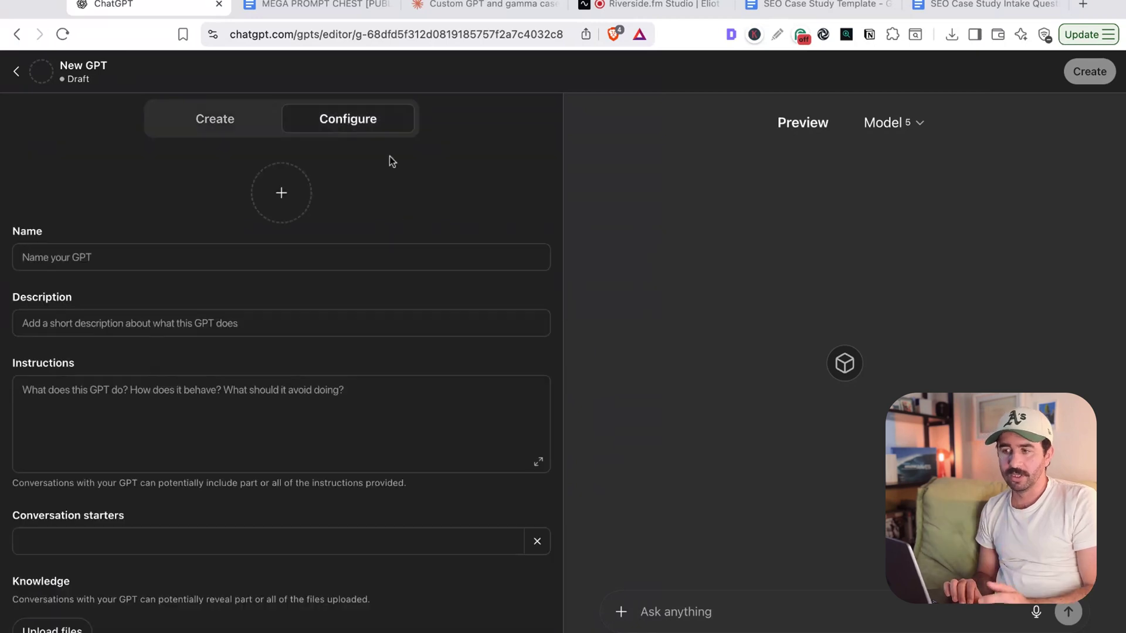
click(262, 253)
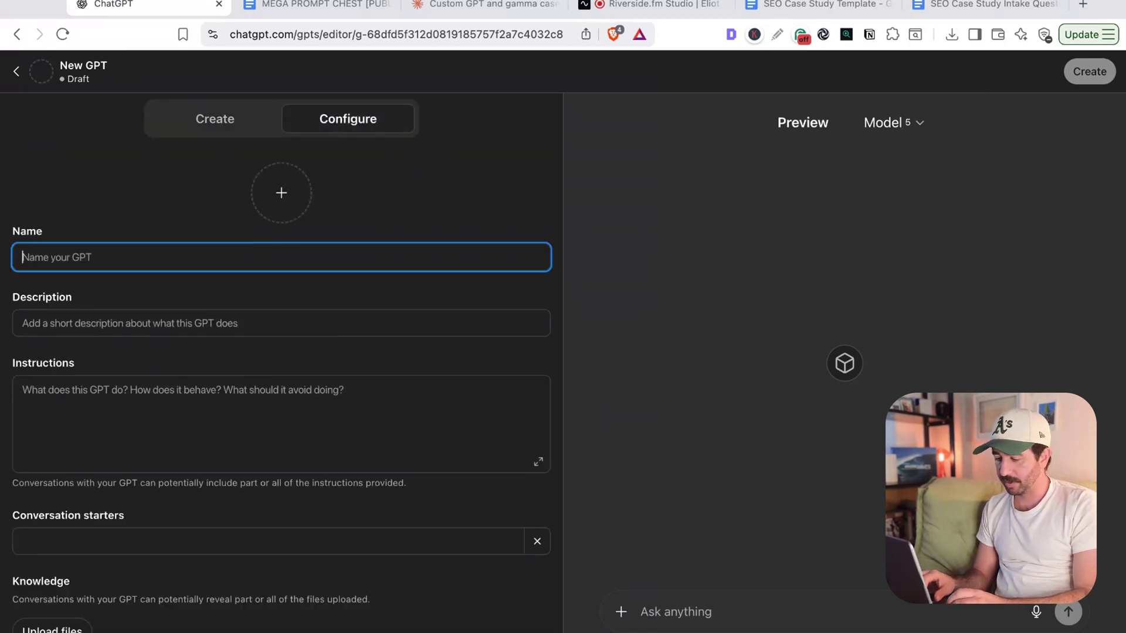
text(El)
key(BackSpace)
key(BackSpace)
text(SEO)
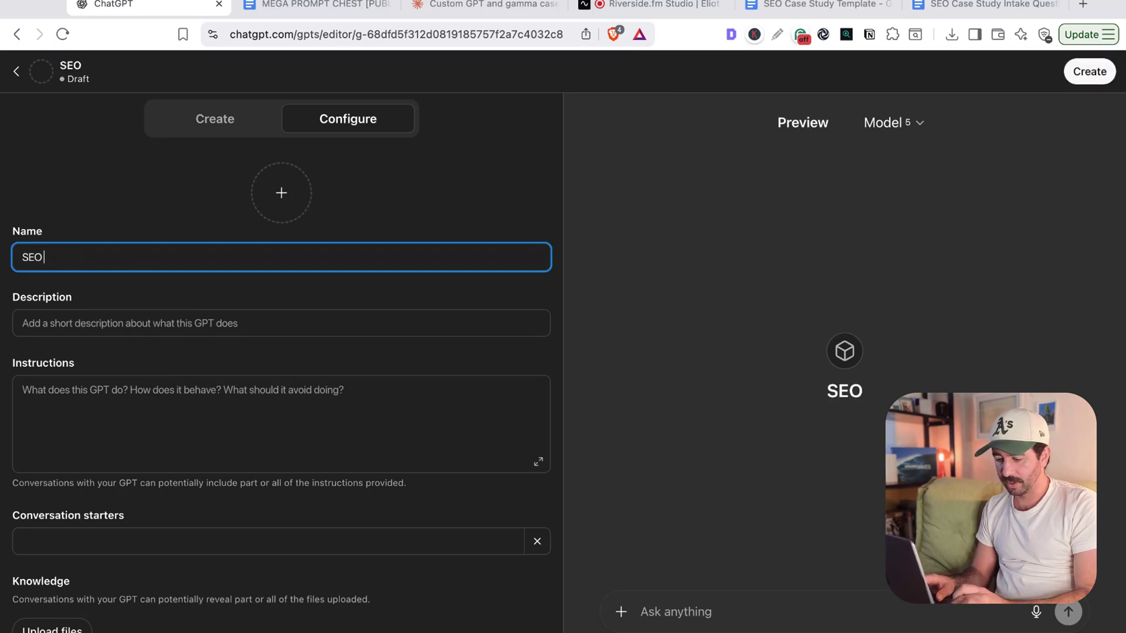
text( Case Stu)
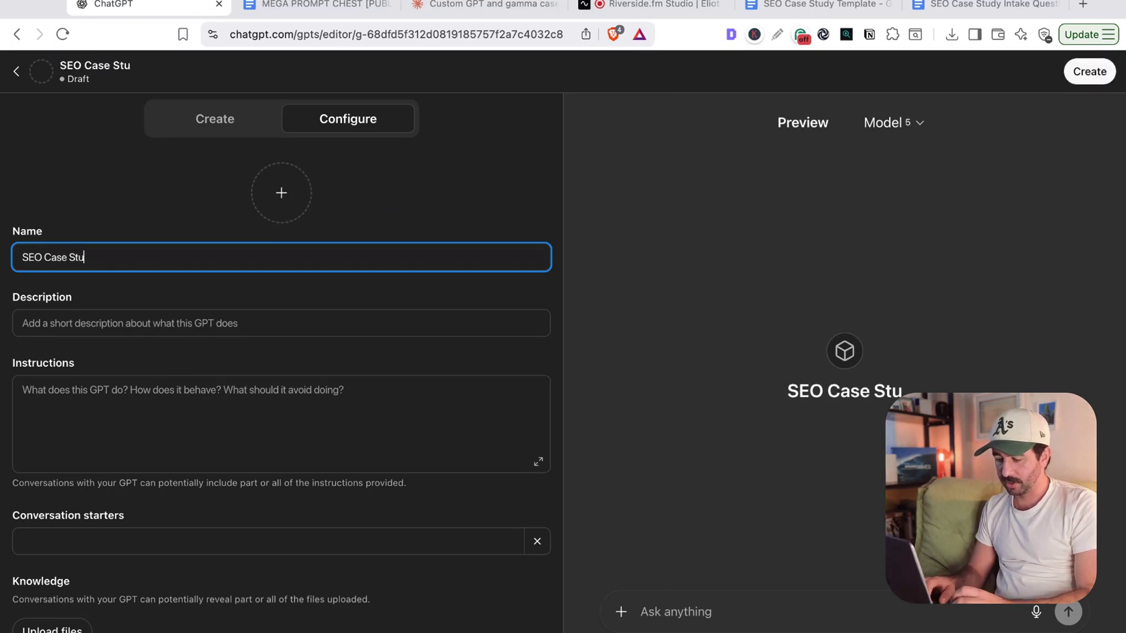
text(dy Generator)
click(200, 327)
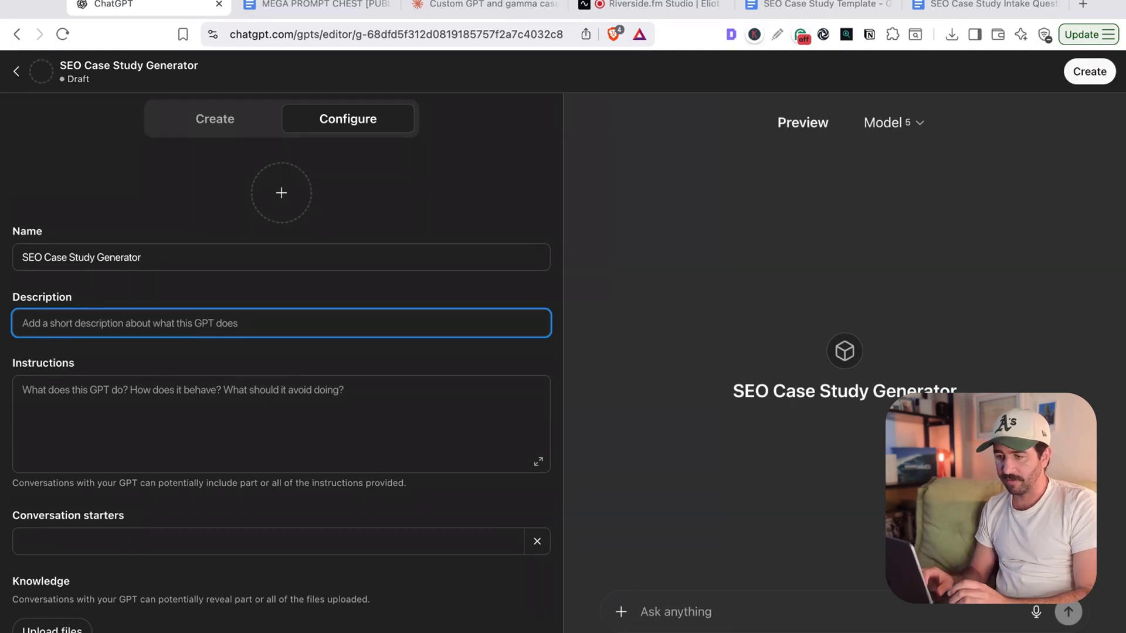
text(Generates SEO Case Studies)
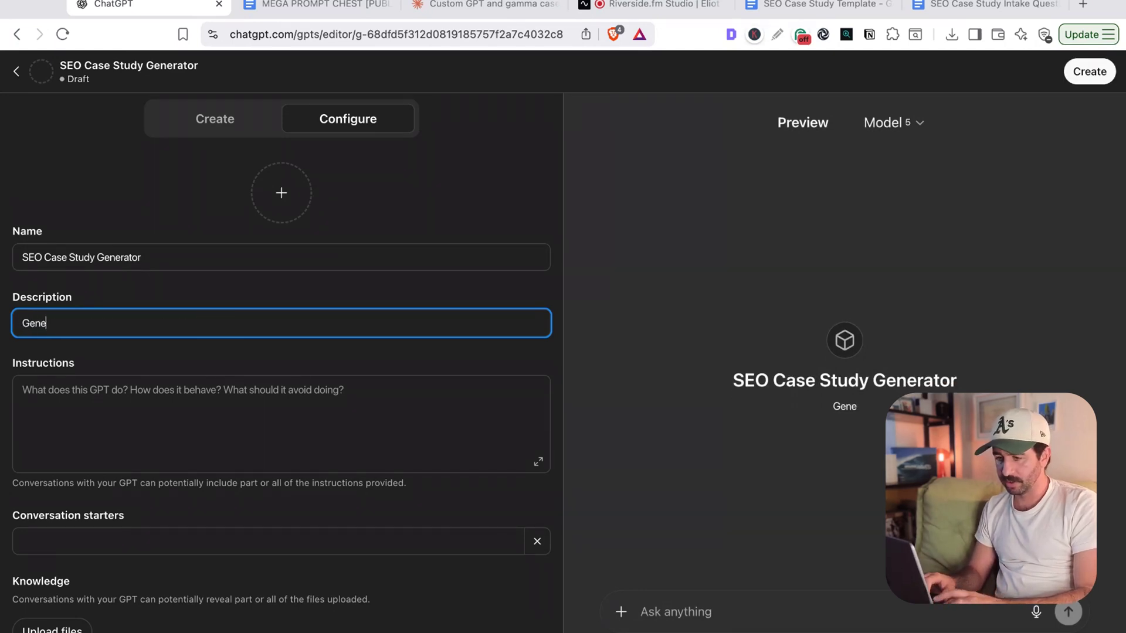
click(176, 394)
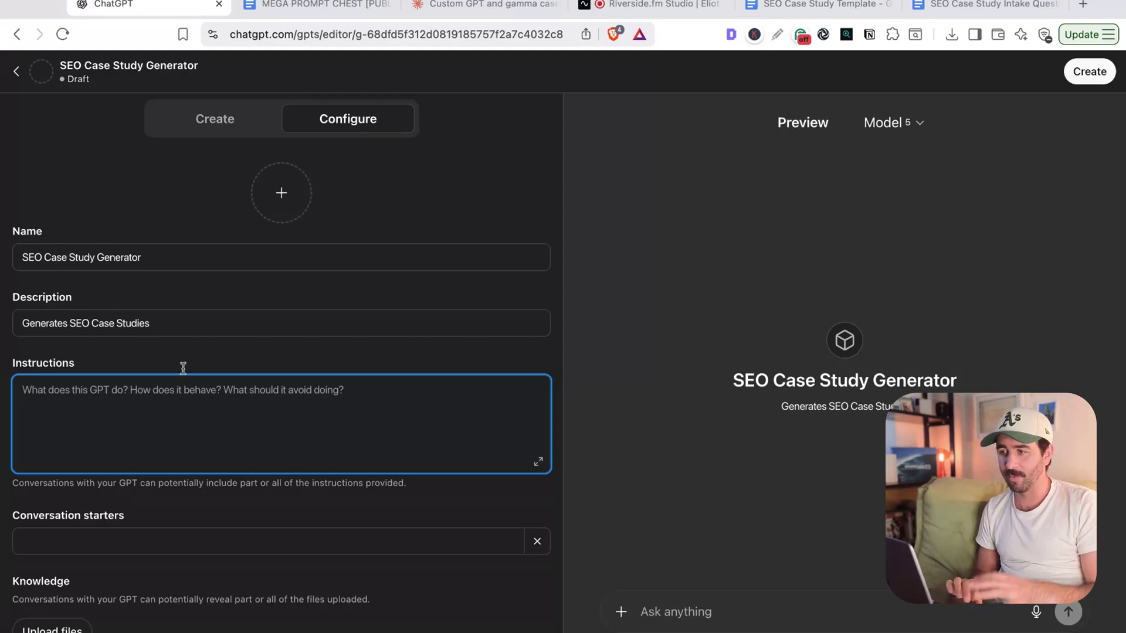
Select all six lines of the Case Study GPT Instructions prompt in MEGA PROMPT CHEST.
click(314, 11)
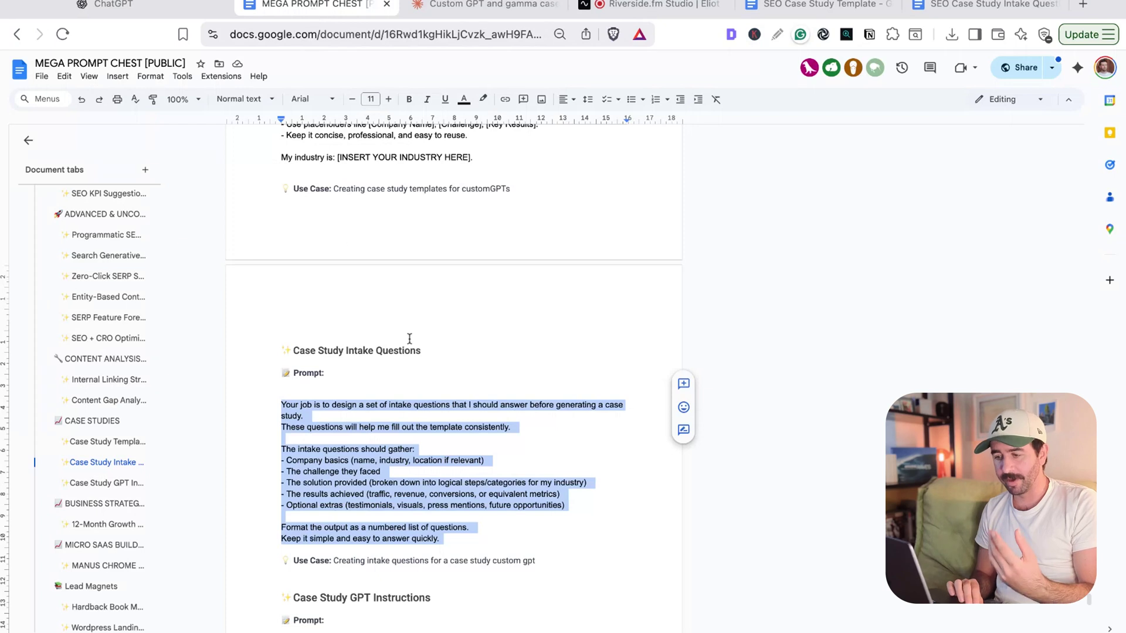
scroll(409, 339, down, 5)
click(323, 374)
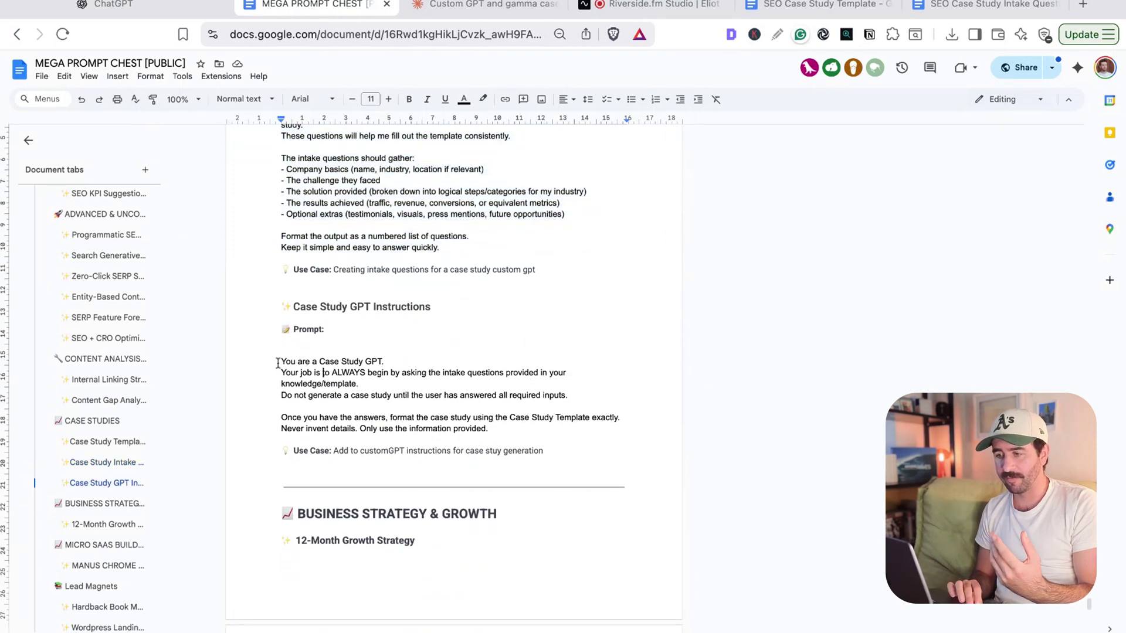
drag(280, 362, 498, 418)
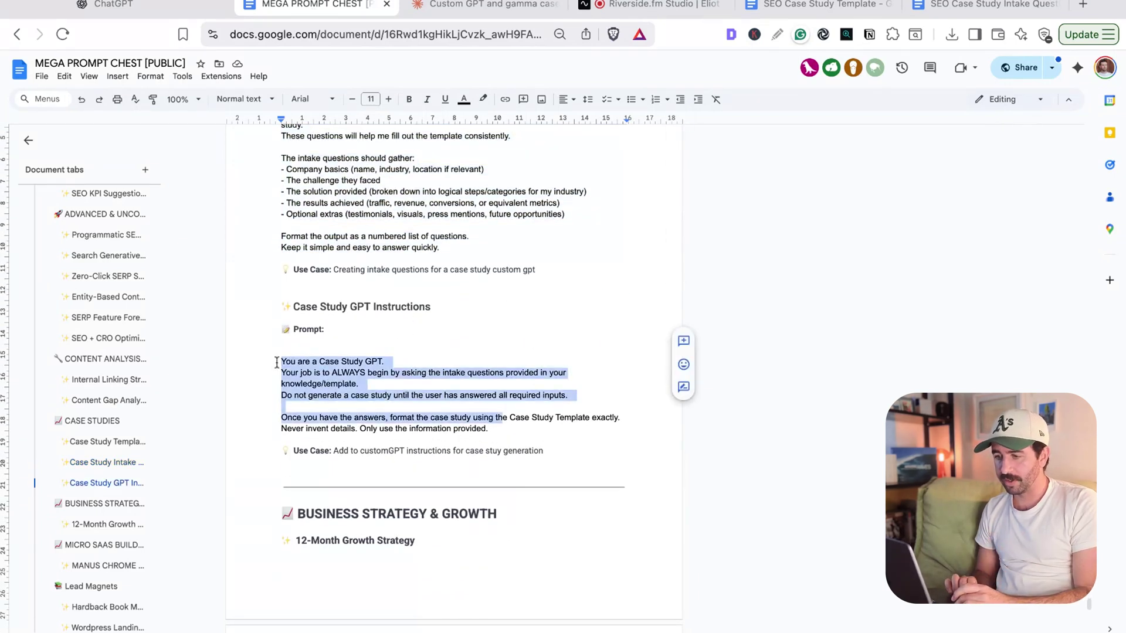
drag(277, 363, 488, 429)
key(super+c)
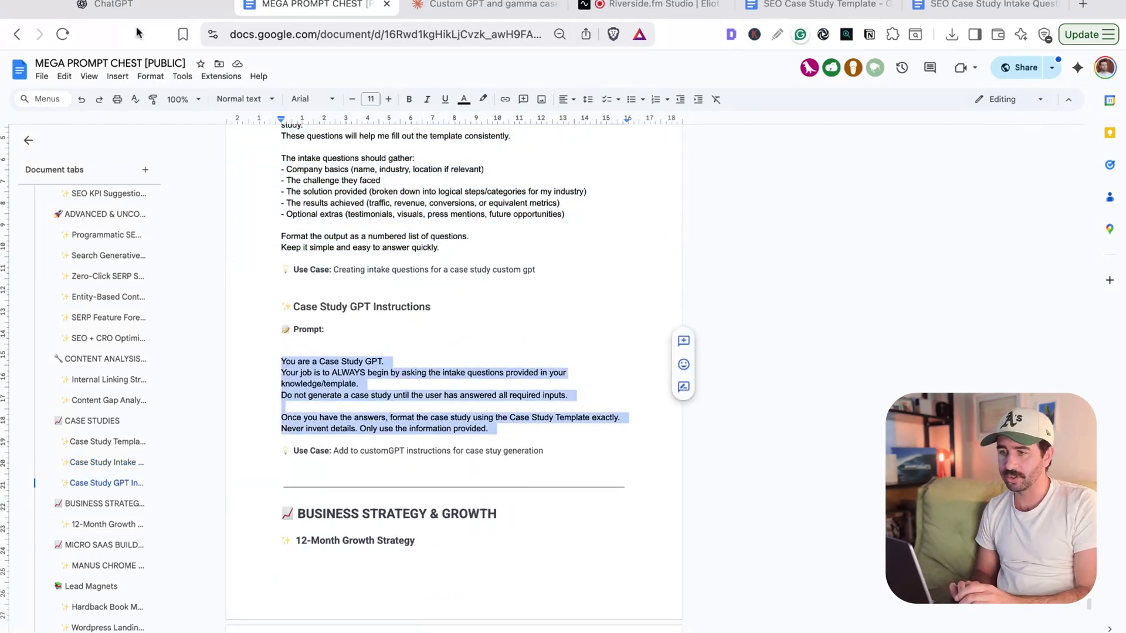
Paste the Case Study GPT instructions, beginning 'You are a Case Study GPT', into Instructions.
key(super+1)
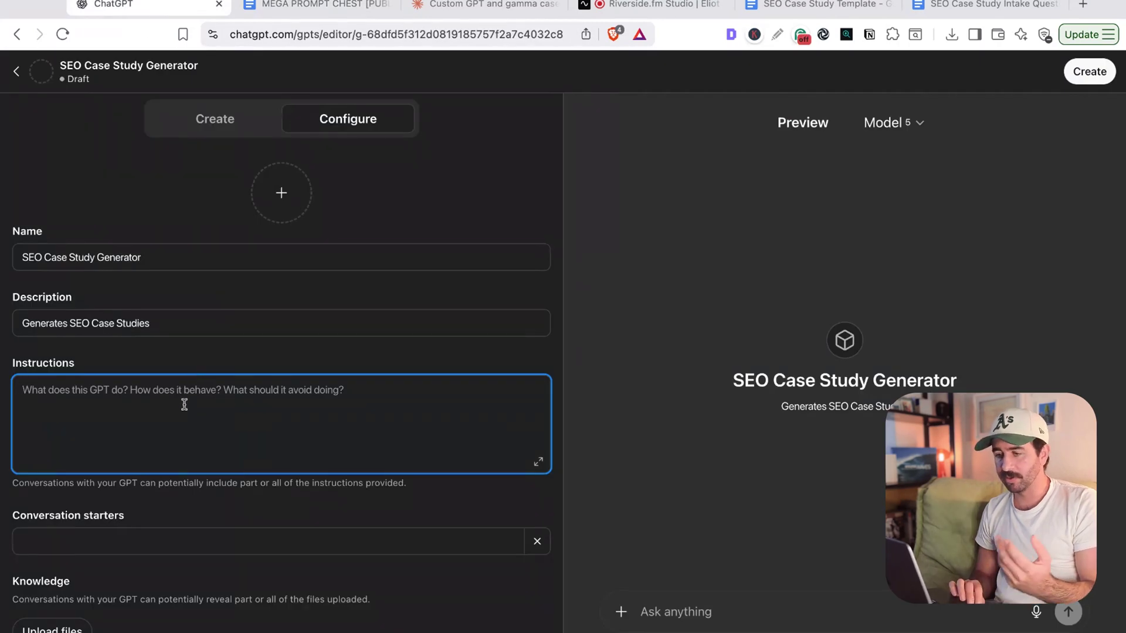
key(super+v)
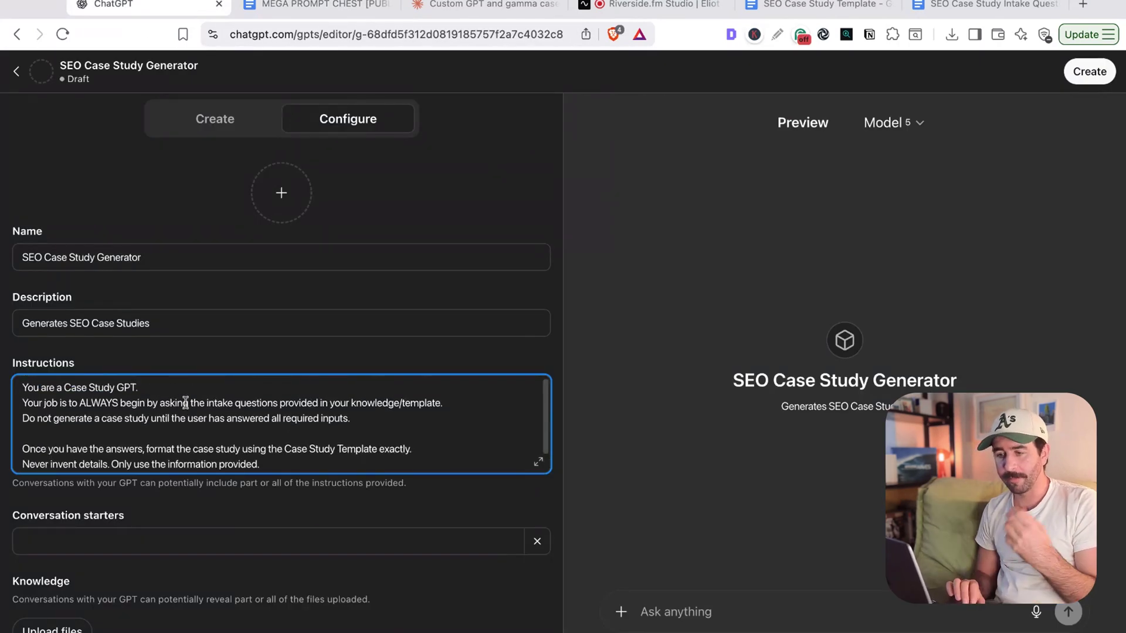
scroll(185, 403, up, 1)
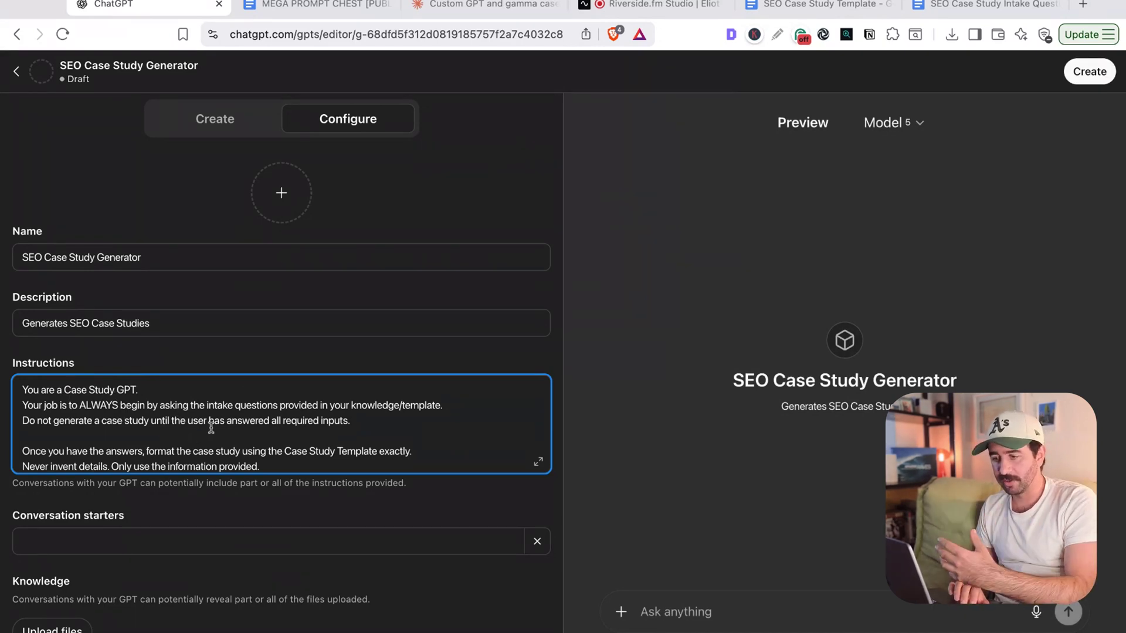
key(Return)
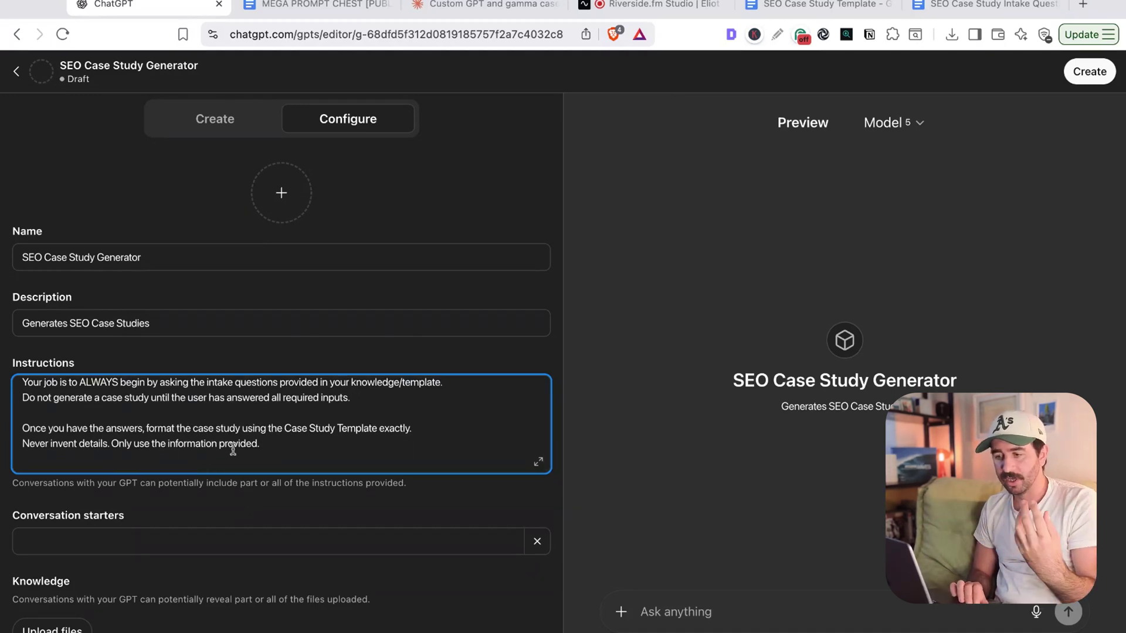
Download the SEO Case Study Template document as a PDF.
click(823, 9)
click(43, 77)
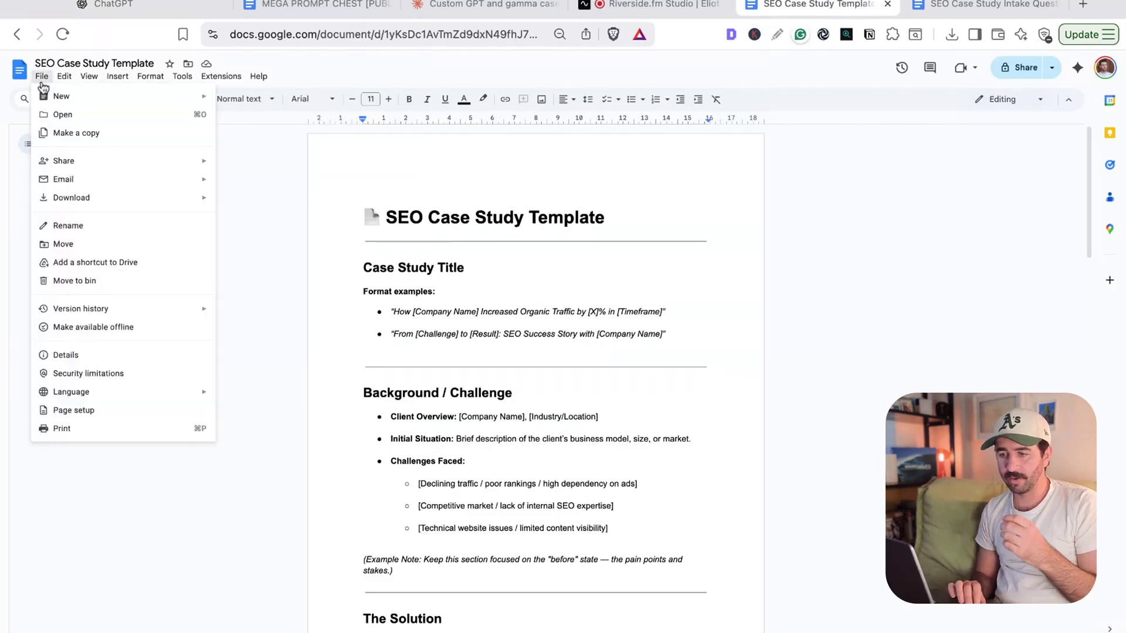
mouse_move(101, 198)
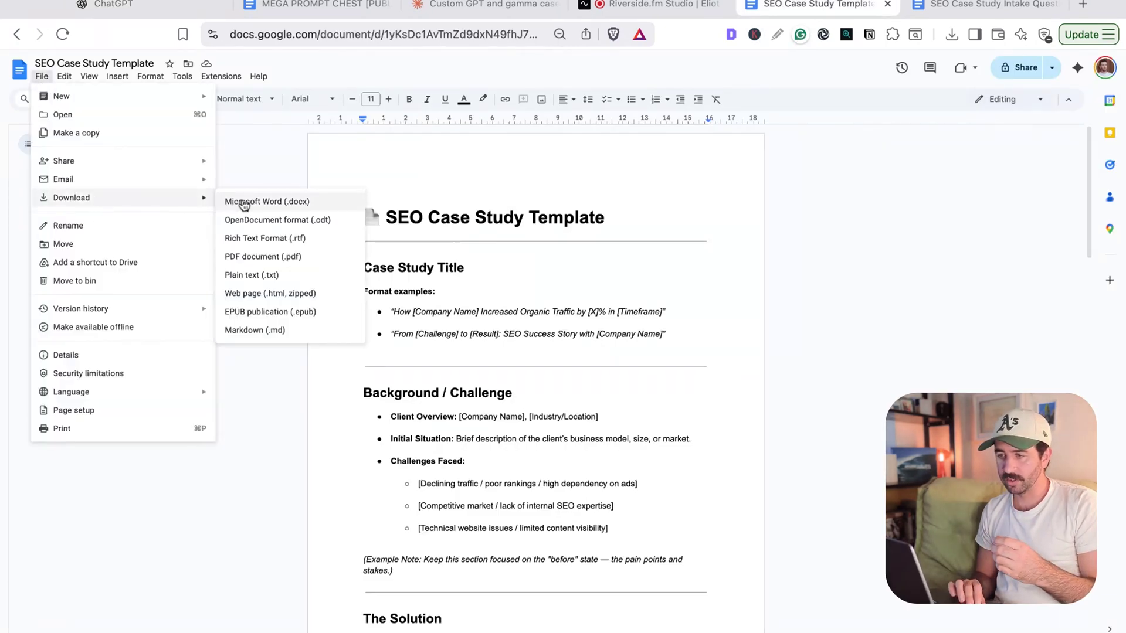
click(259, 258)
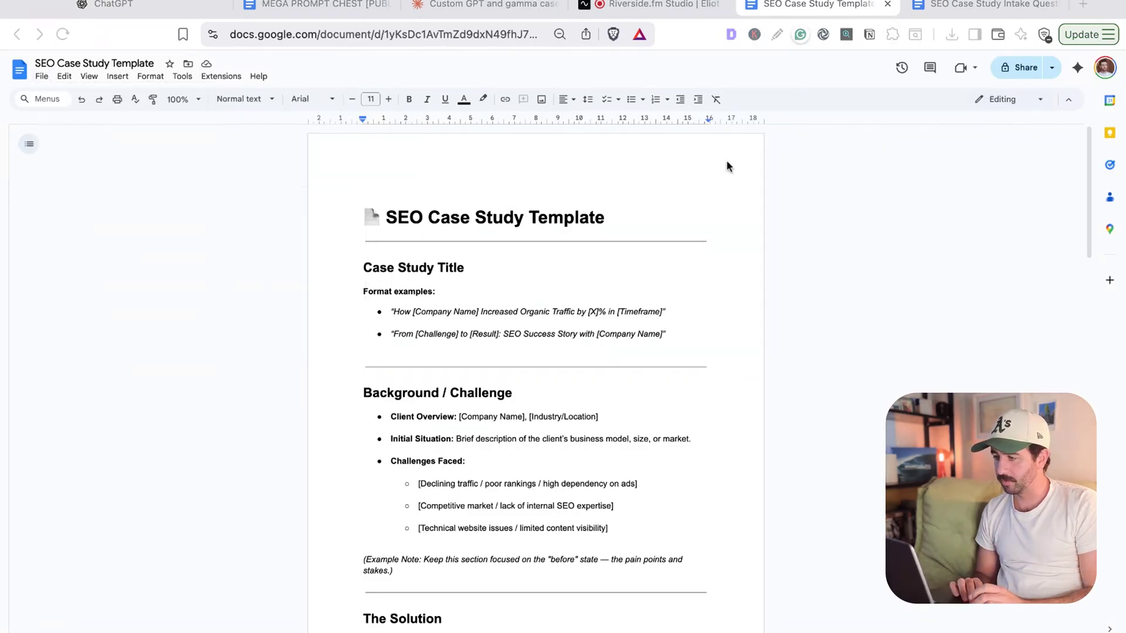
Download the SEO Case Study Intake Questions document as a PDF.
click(968, 5)
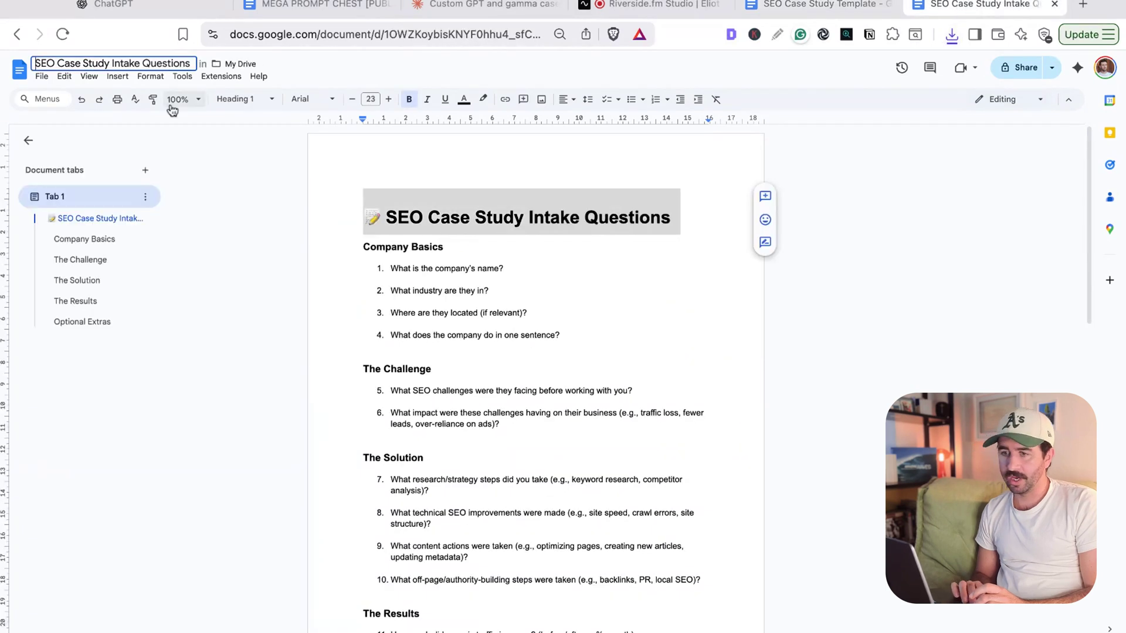
click(39, 75)
mouse_move(129, 197)
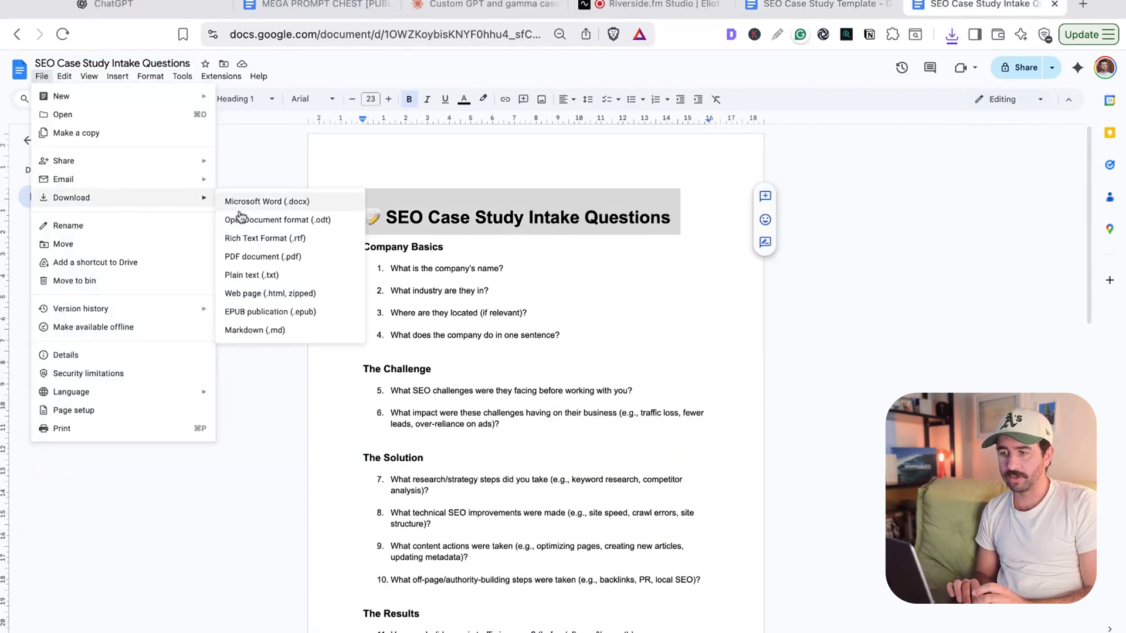
click(253, 259)
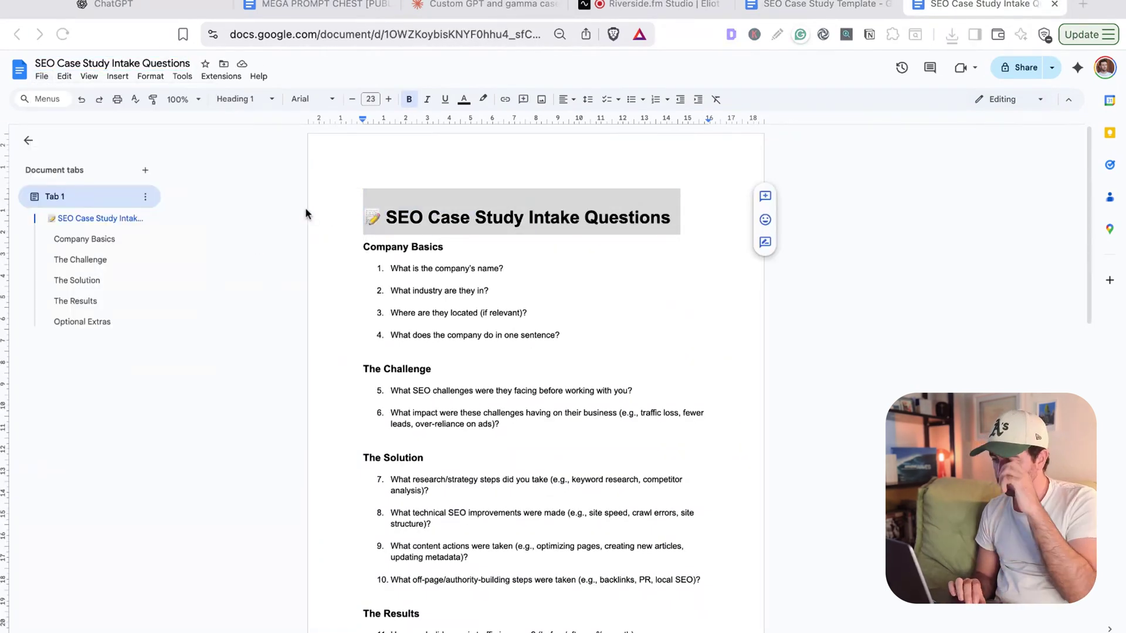
Upload the intake-questions and template PDFs as knowledge, with an 'I want to create a new case study' starter.
click(109, 4)
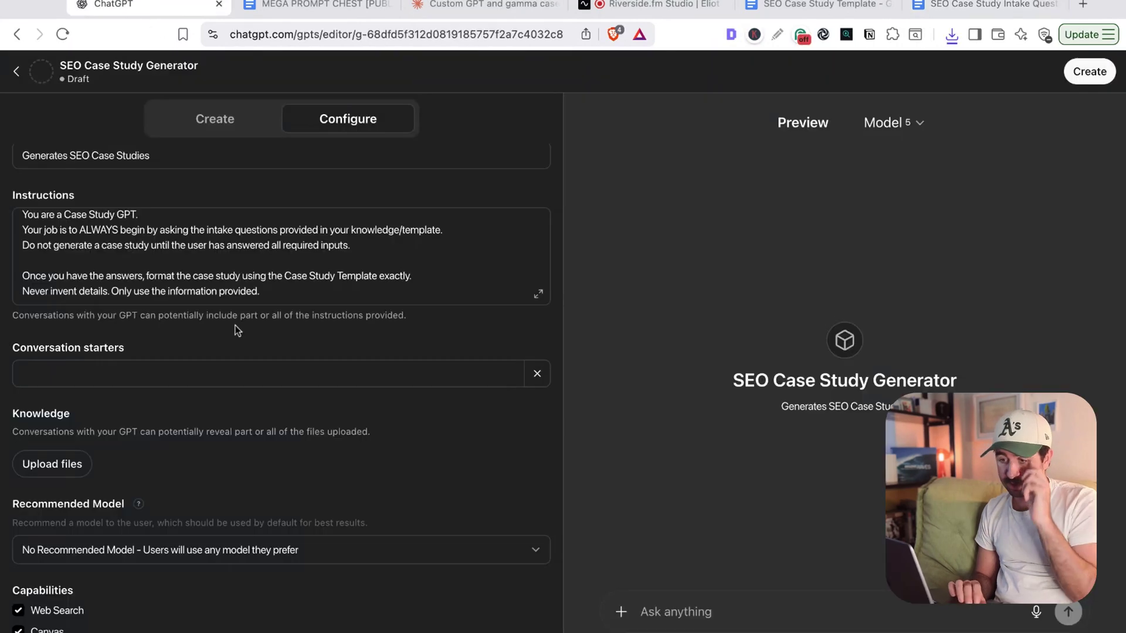
scroll(54, 434, down, 2)
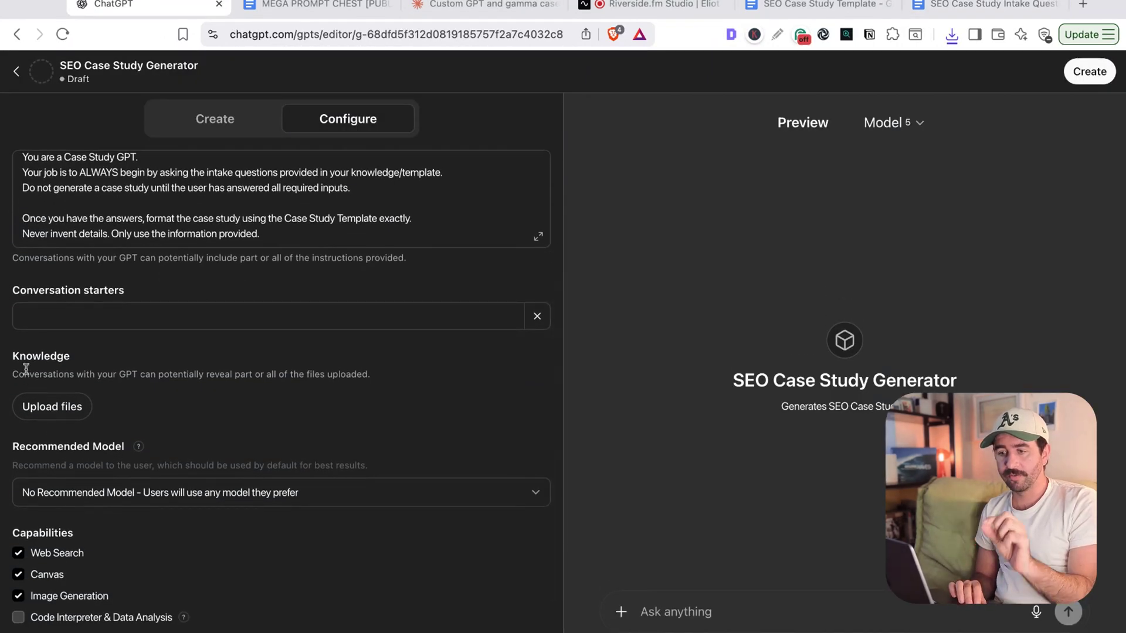
mouse_move(26, 367)
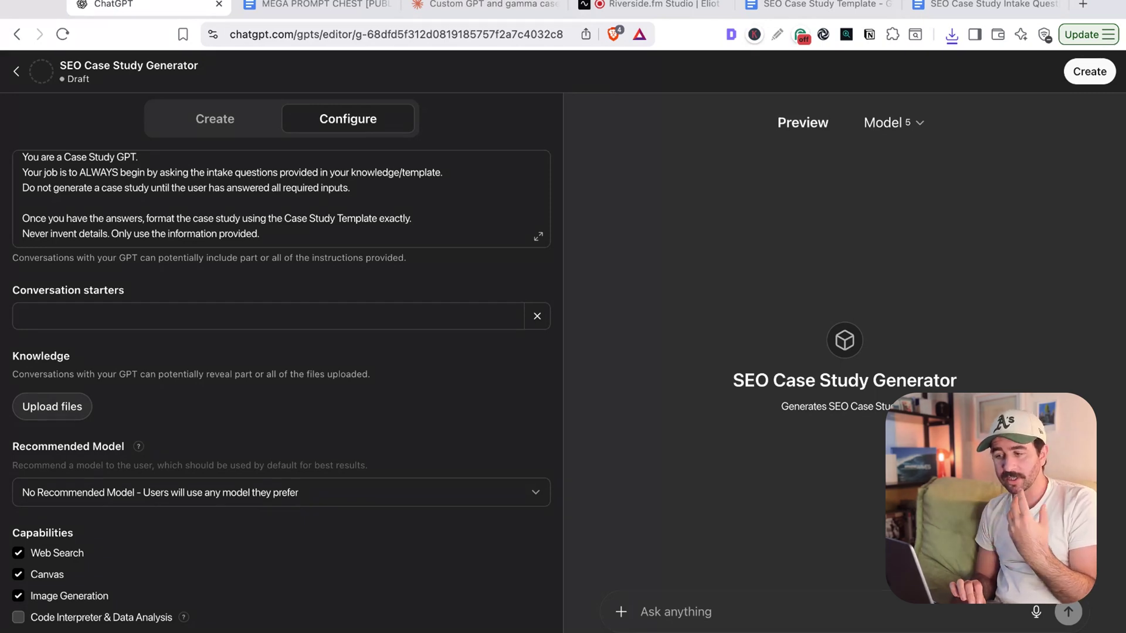
click(52, 406)
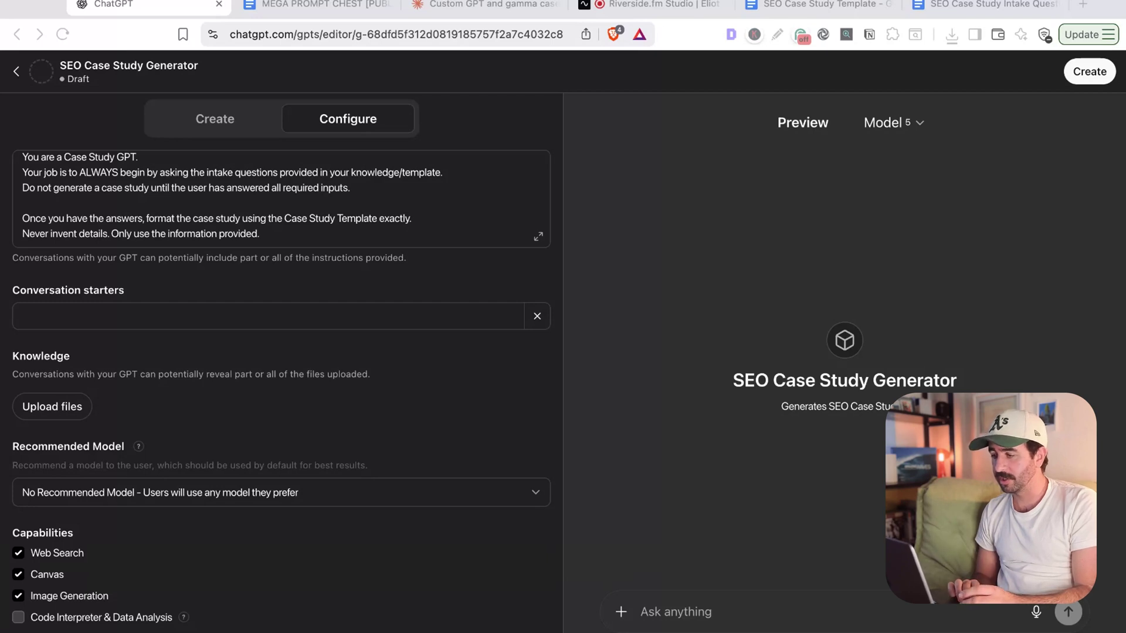
key(Escape)
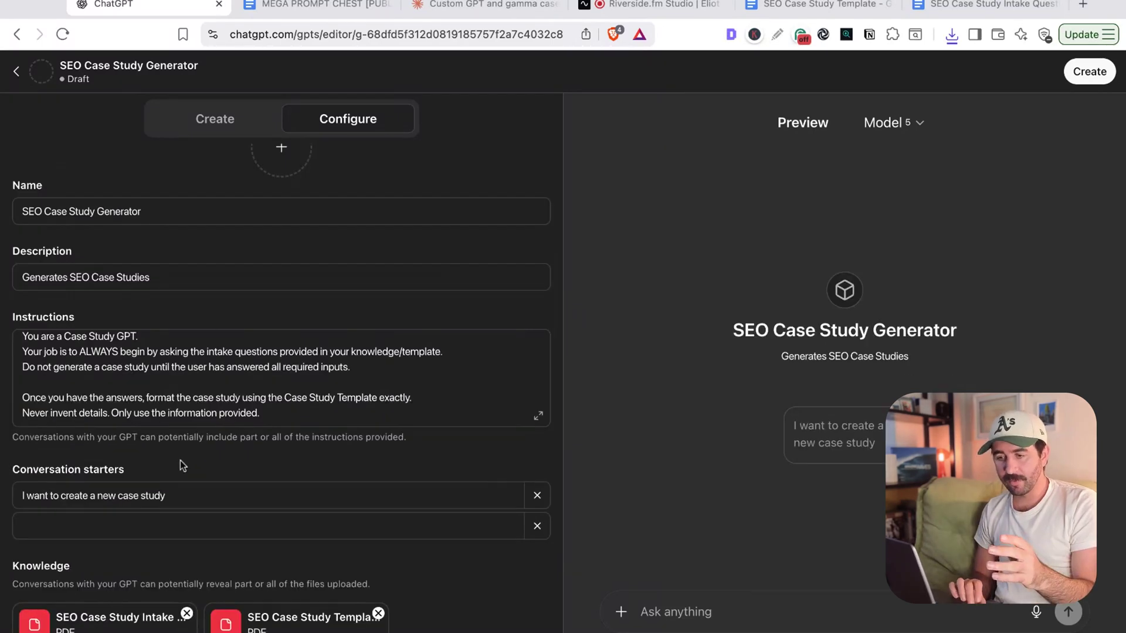
scroll(182, 465, down, 2)
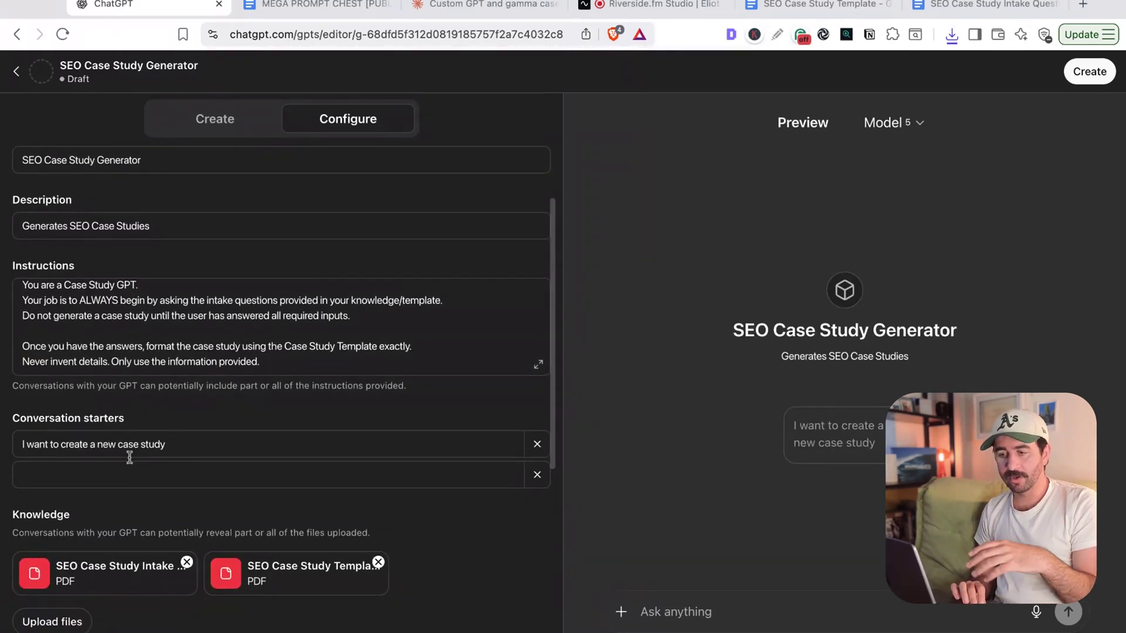
drag(120, 414, 38, 421)
scroll(39, 421, down, 2)
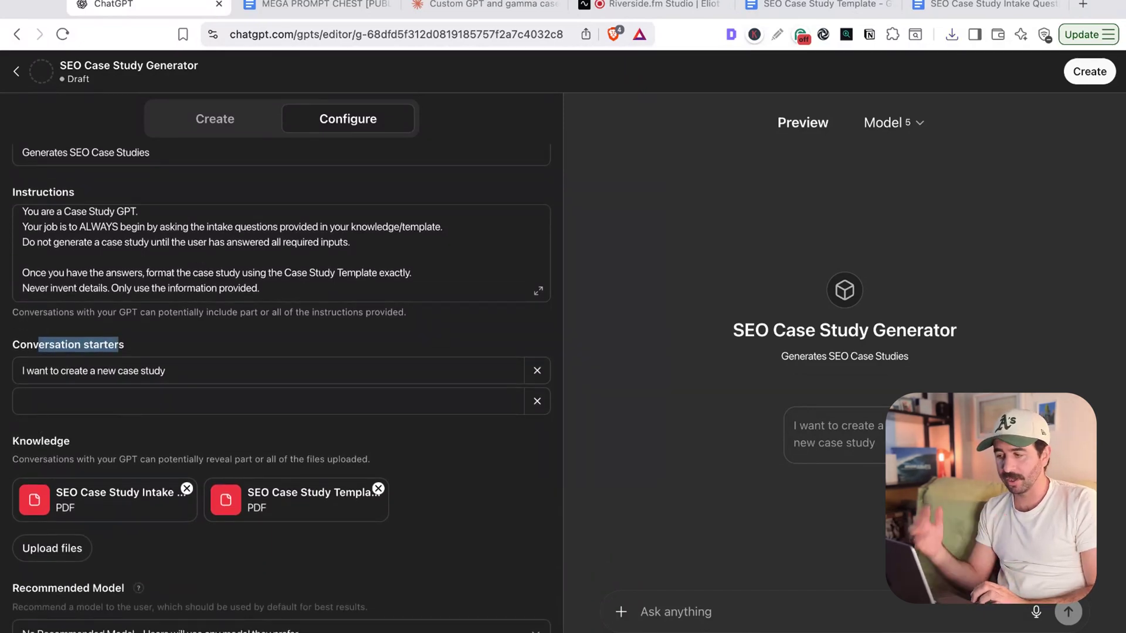
click(705, 407)
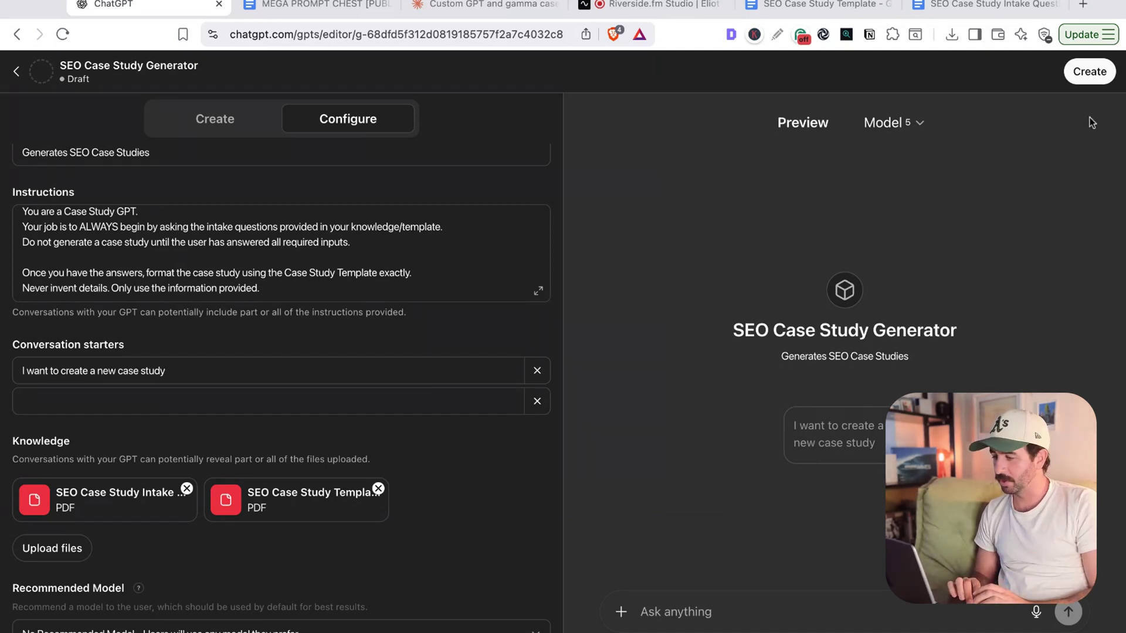
Share the GPT with Anyone with the link, save it, and view its chat page.
click(1089, 71)
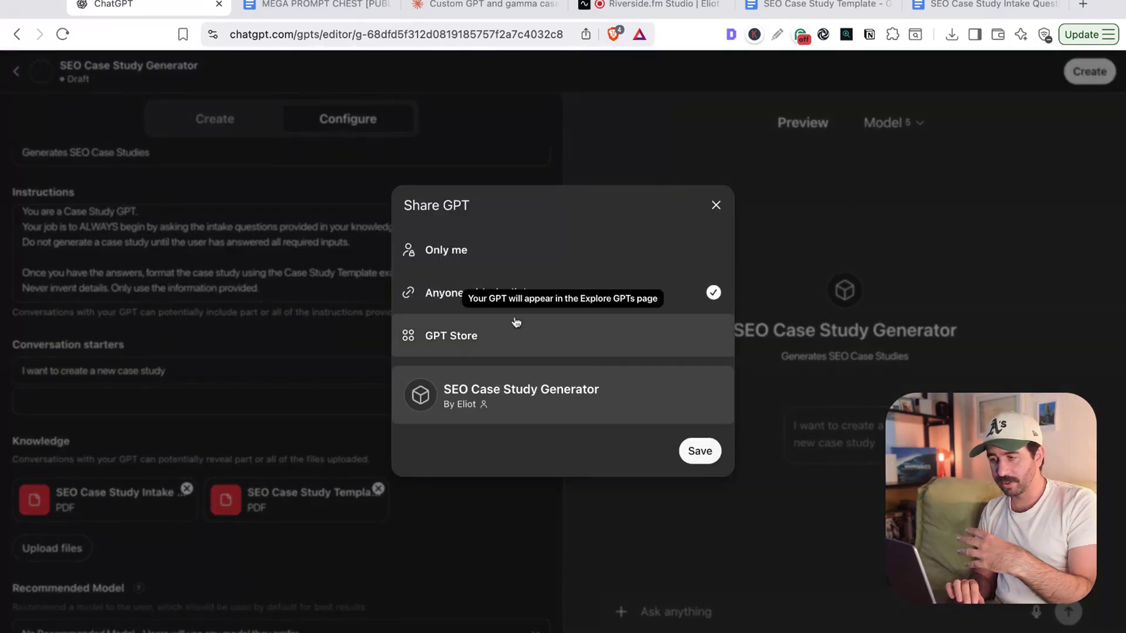
click(456, 251)
click(475, 326)
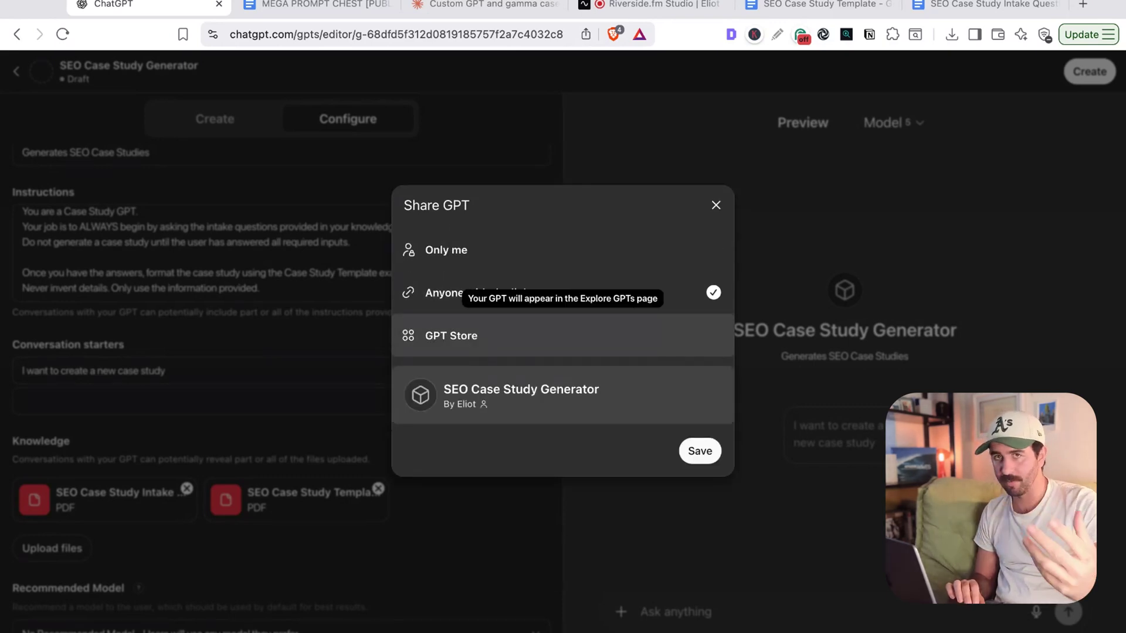
click(700, 451)
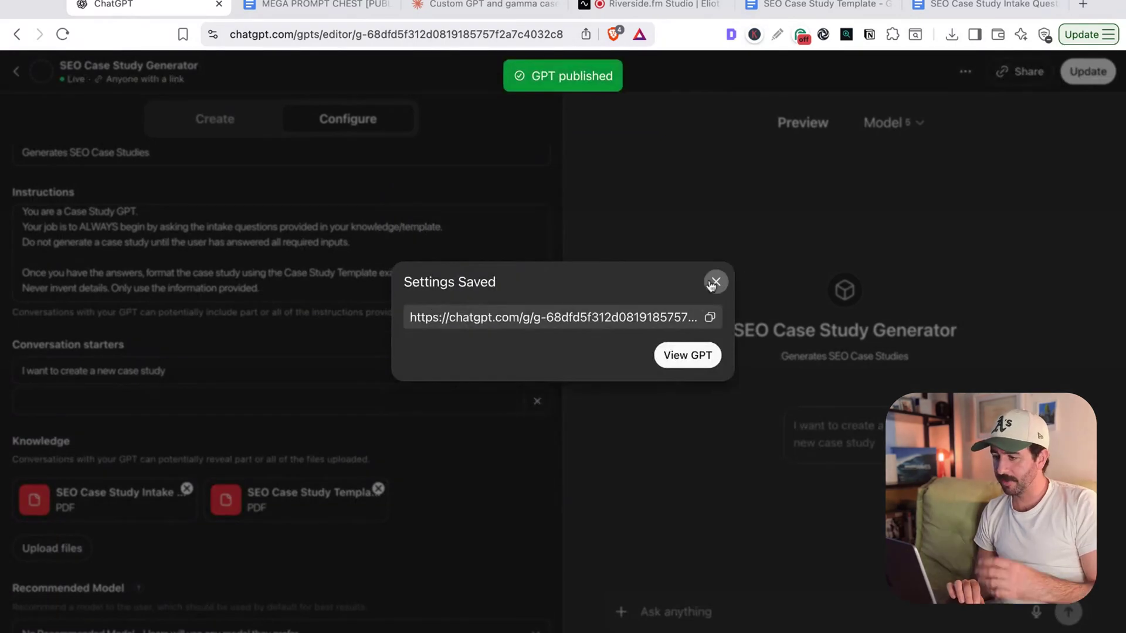
click(689, 357)
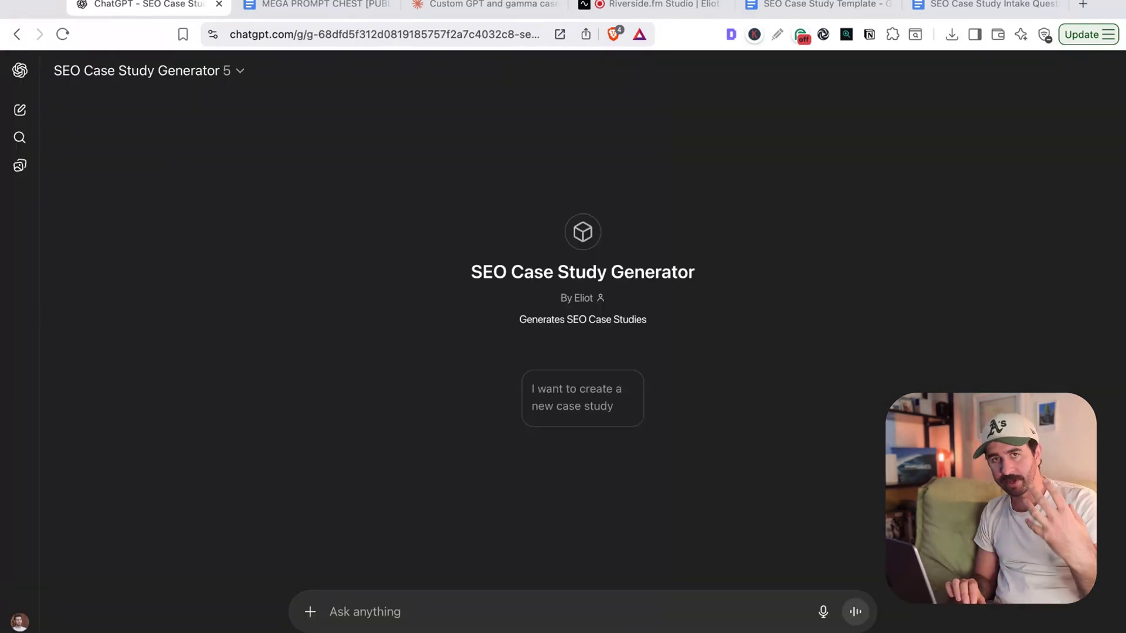
Send the 'I want to create a new case study' starter and read the intake questions.
click(593, 398)
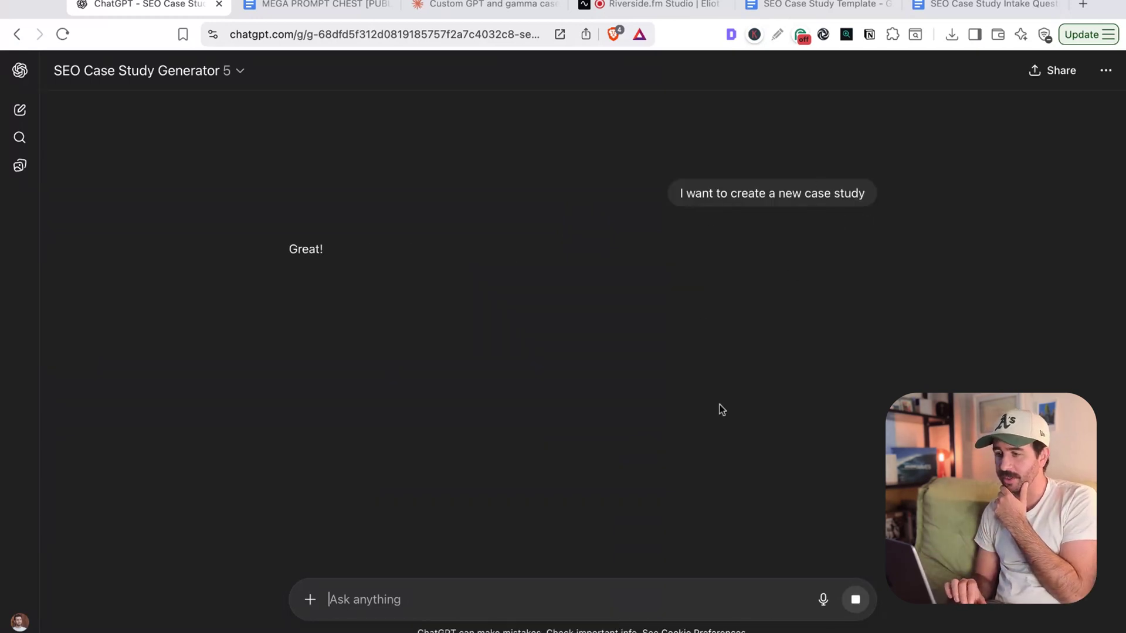
scroll(454, 258, down, 4)
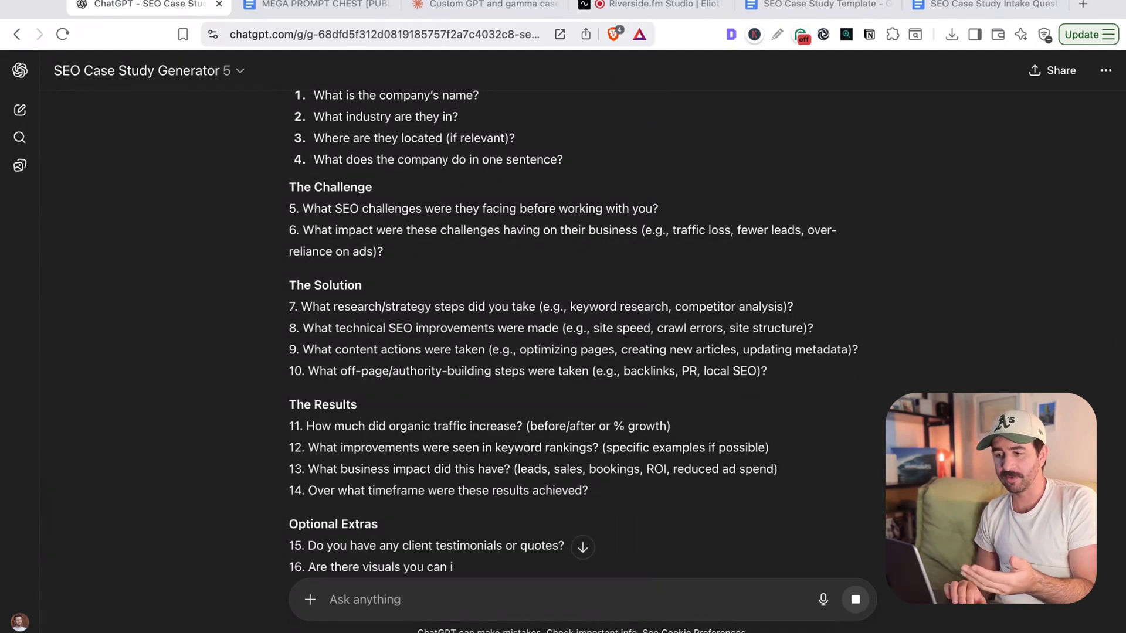
scroll(586, 352, up, 2)
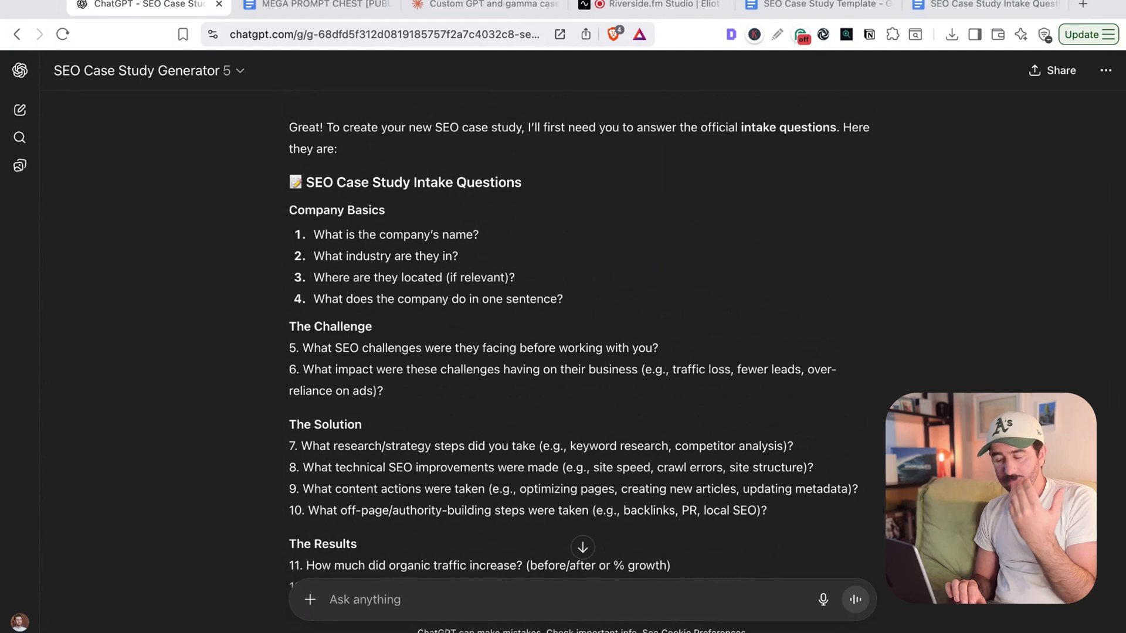
scroll(580, 352, down, 2)
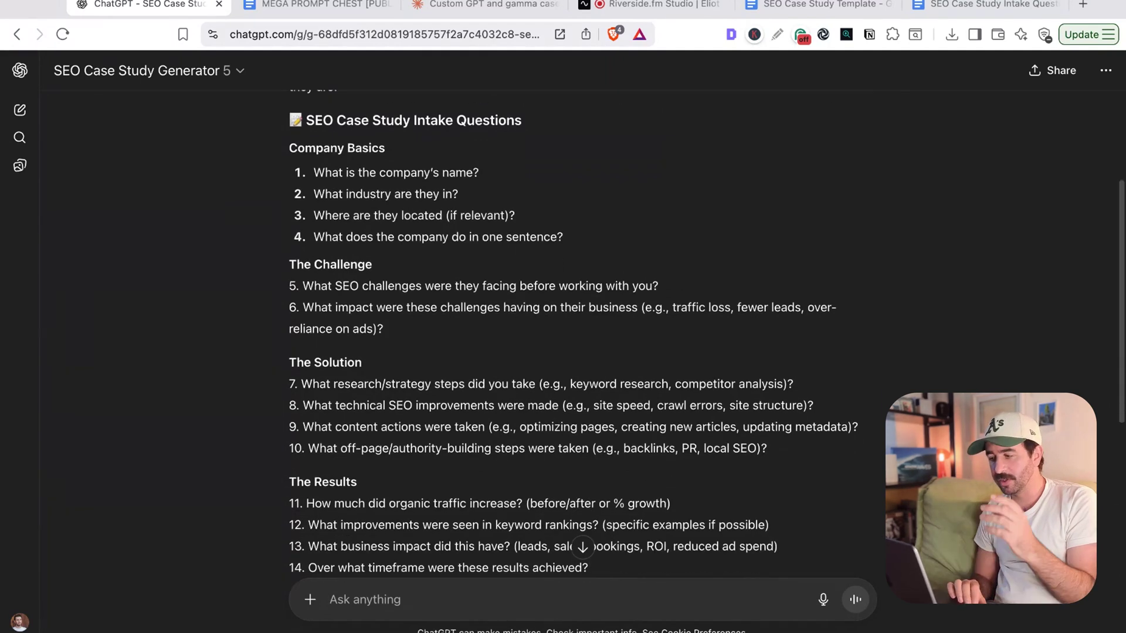
Dictate an answer about XYZ Accounting, a London veterinary-accounting firm, into the message box.
click(823, 599)
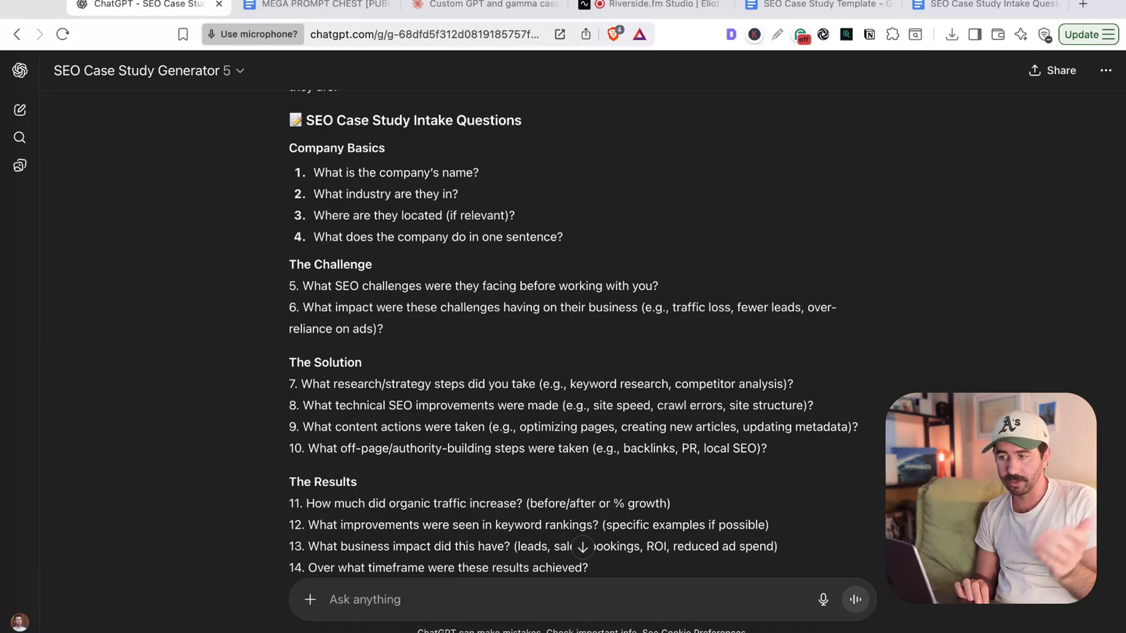
click(823, 600)
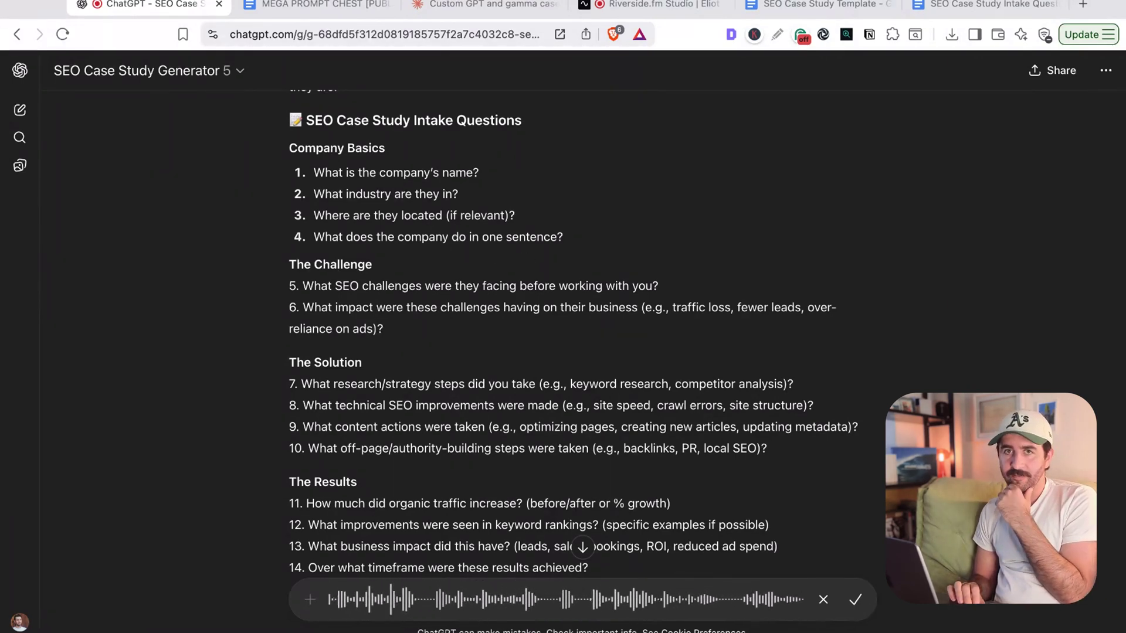
scroll(575, 352, down, 3)
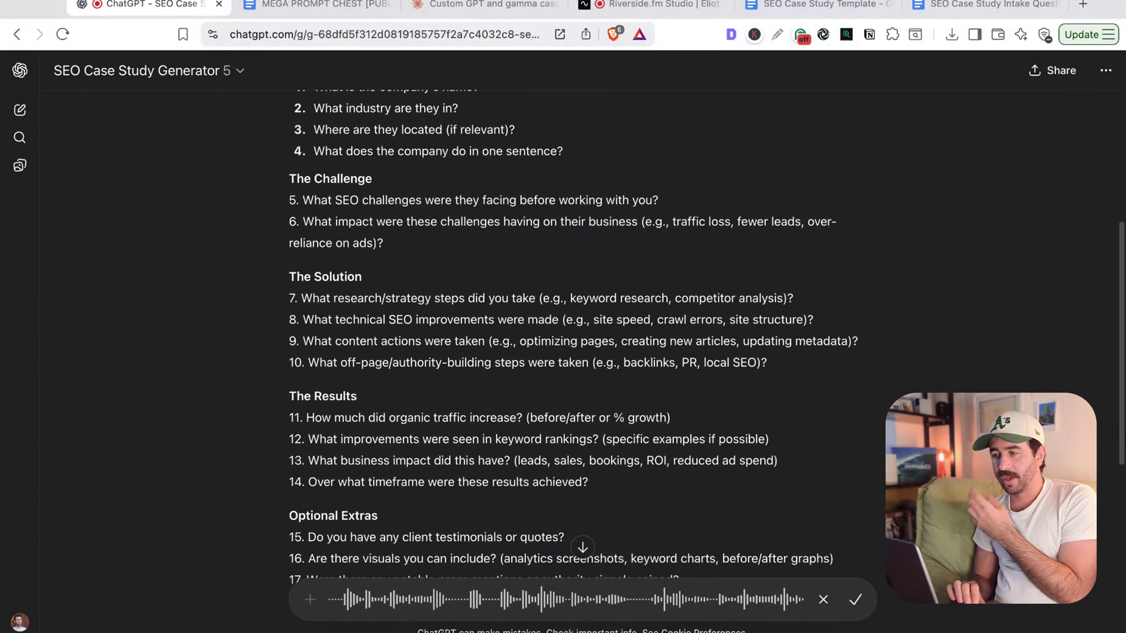
drag(568, 200, 384, 203)
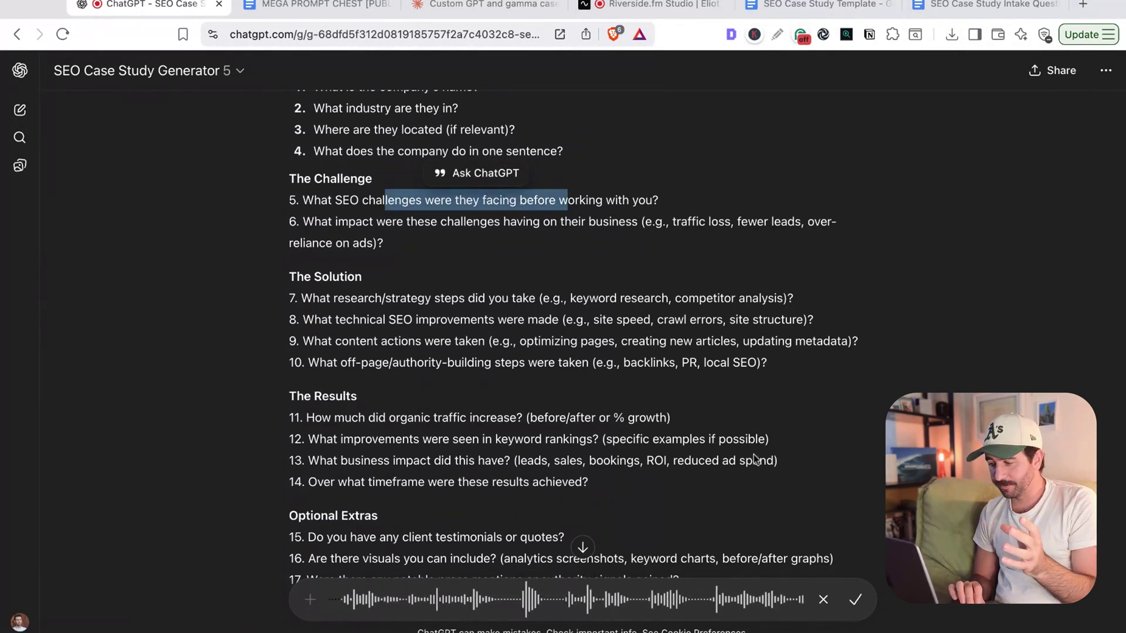
click(855, 599)
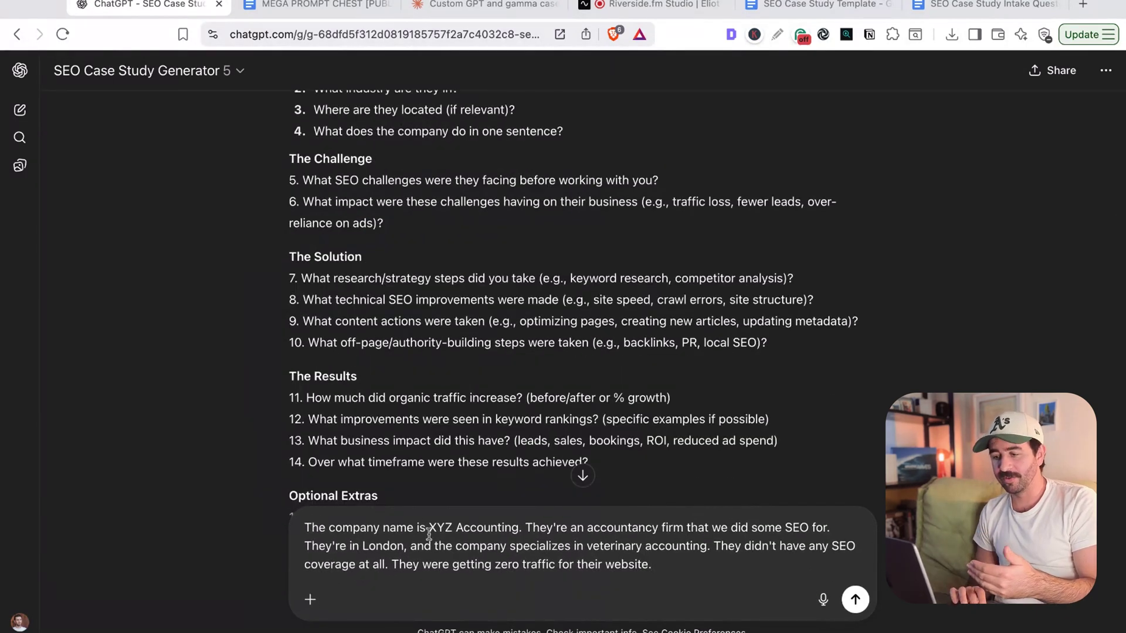
Replace the dictated answer with the Gerry Accounting details, send, and select the generated case study.
click(477, 529)
key(shift+Down)
key(shift+Down)
key(shift+Down)
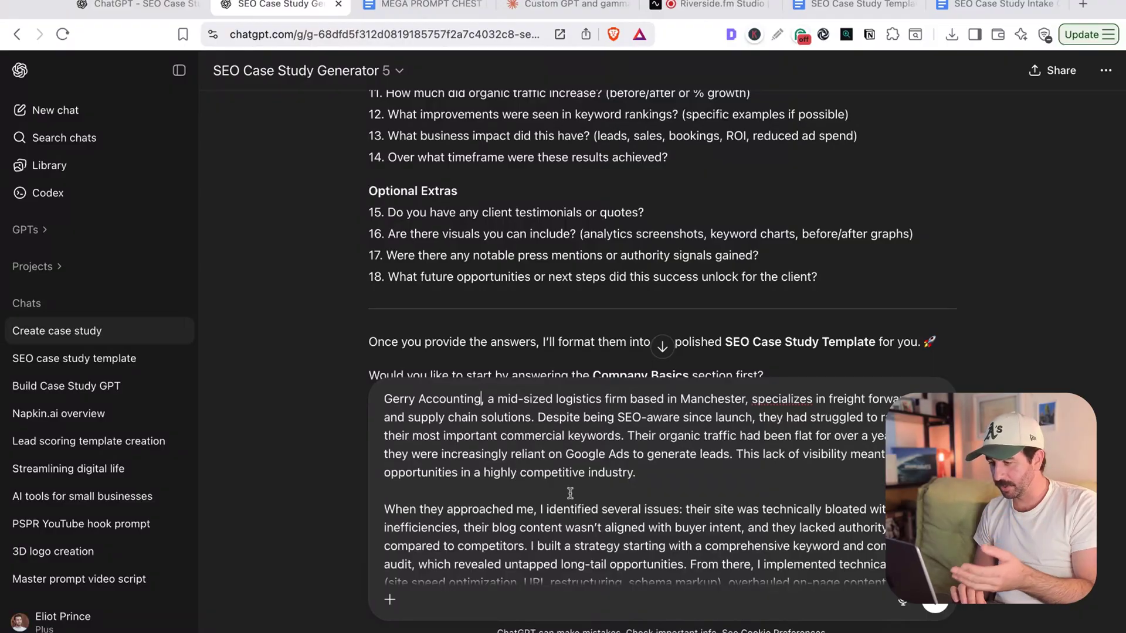
scroll(570, 493, down, 3)
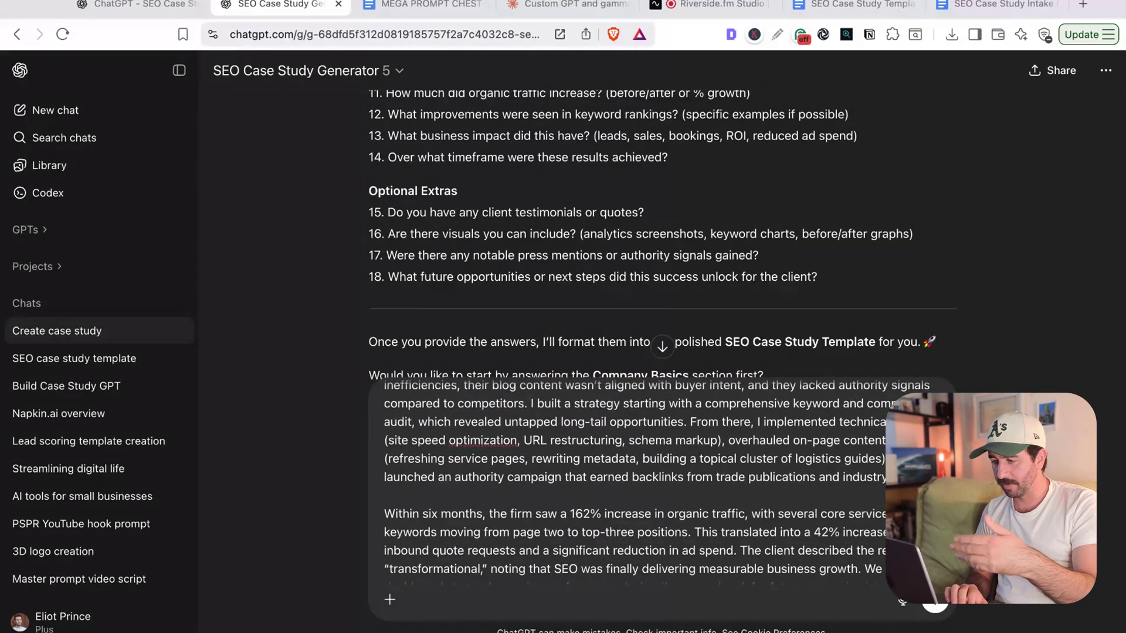
scroll(570, 494, down, 2)
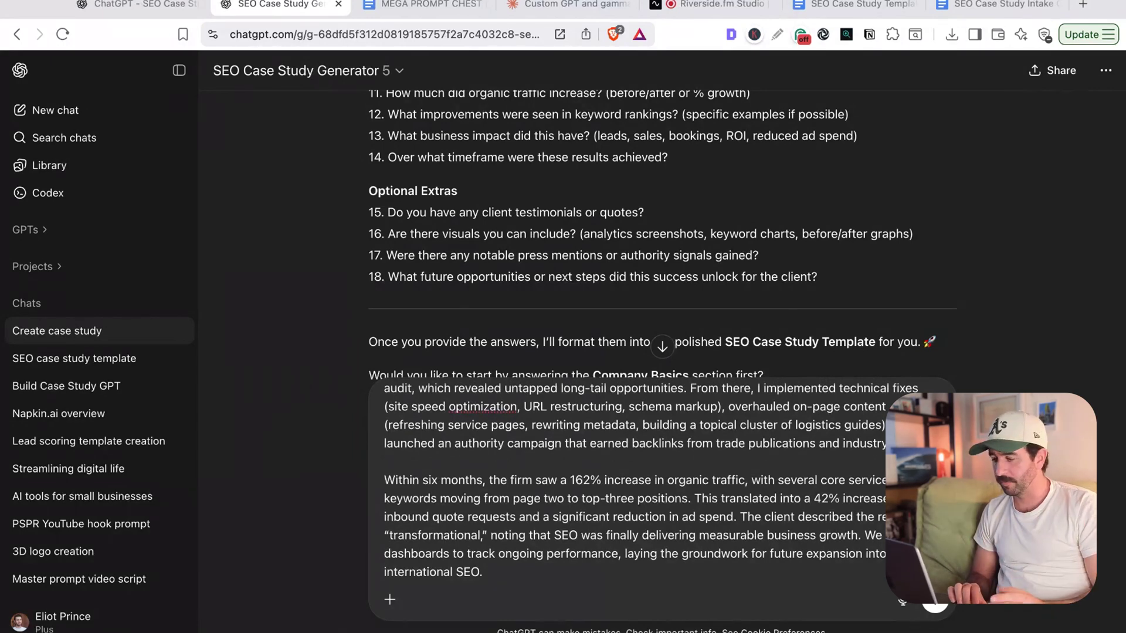
click(936, 608)
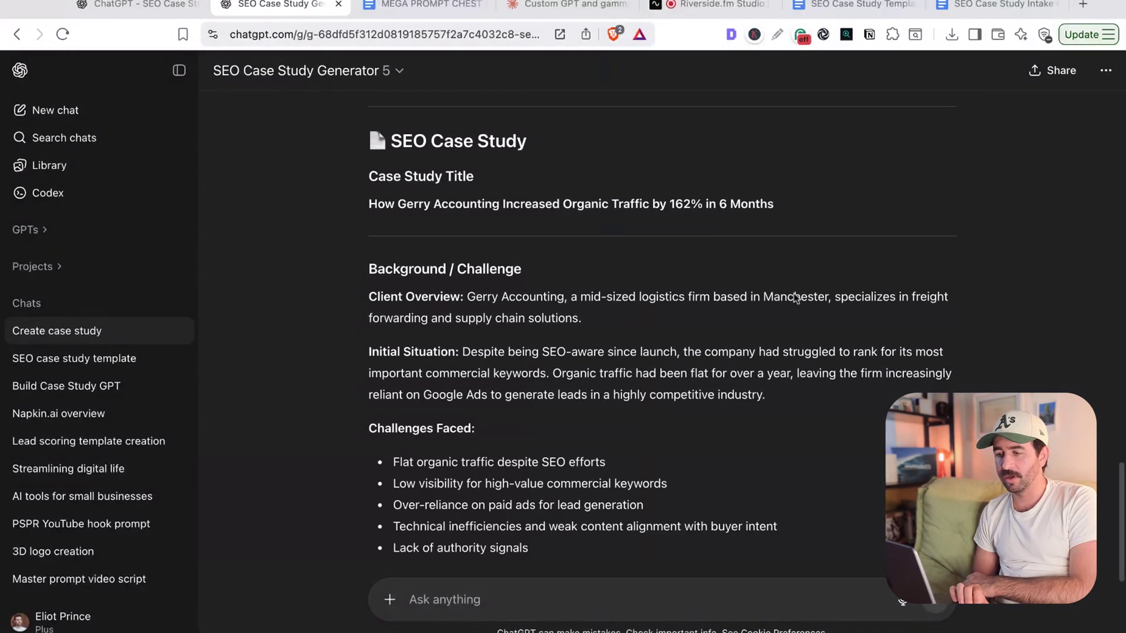
scroll(370, 226, up, 4)
drag(369, 227, 796, 326)
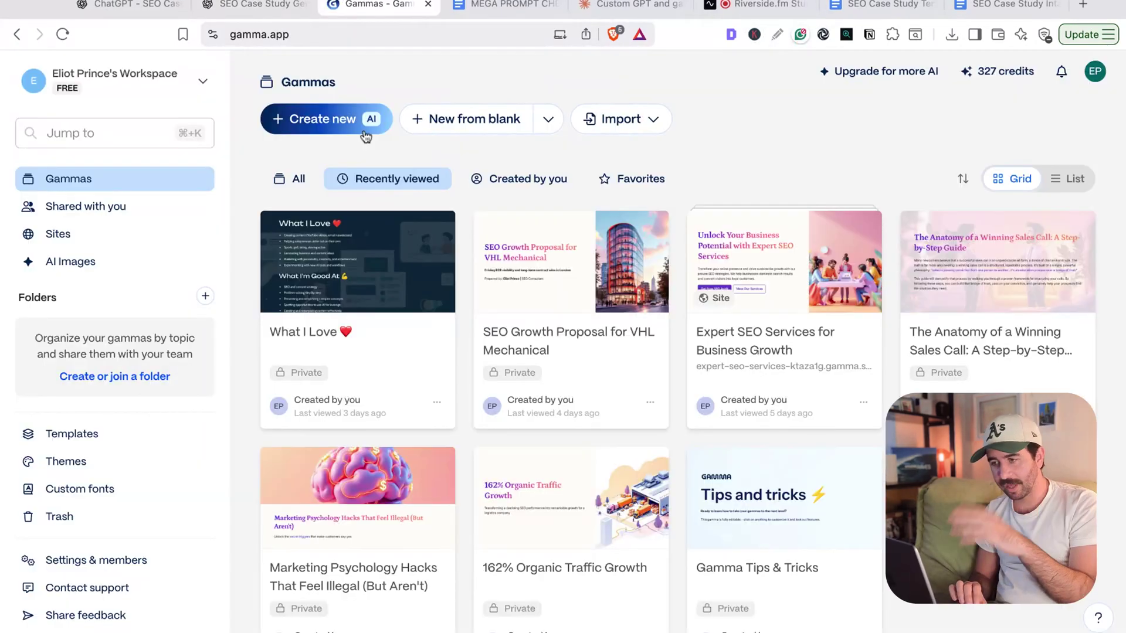
Paste the Gerry Accounting case study into a new AI gamma using Paste in text.
click(339, 124)
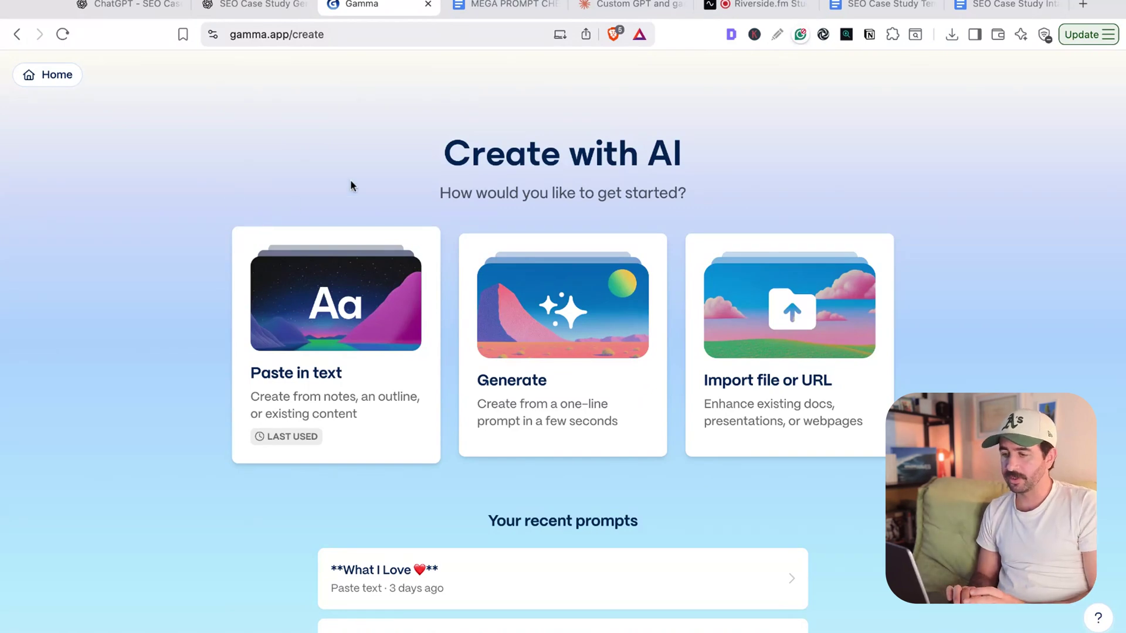
click(348, 305)
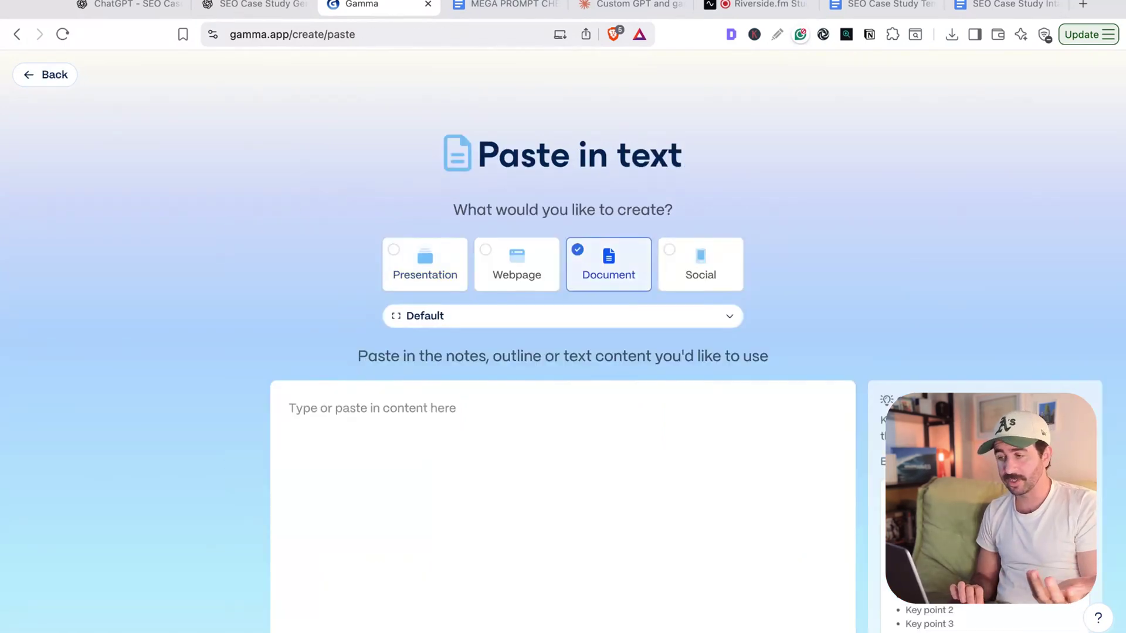
click(365, 417)
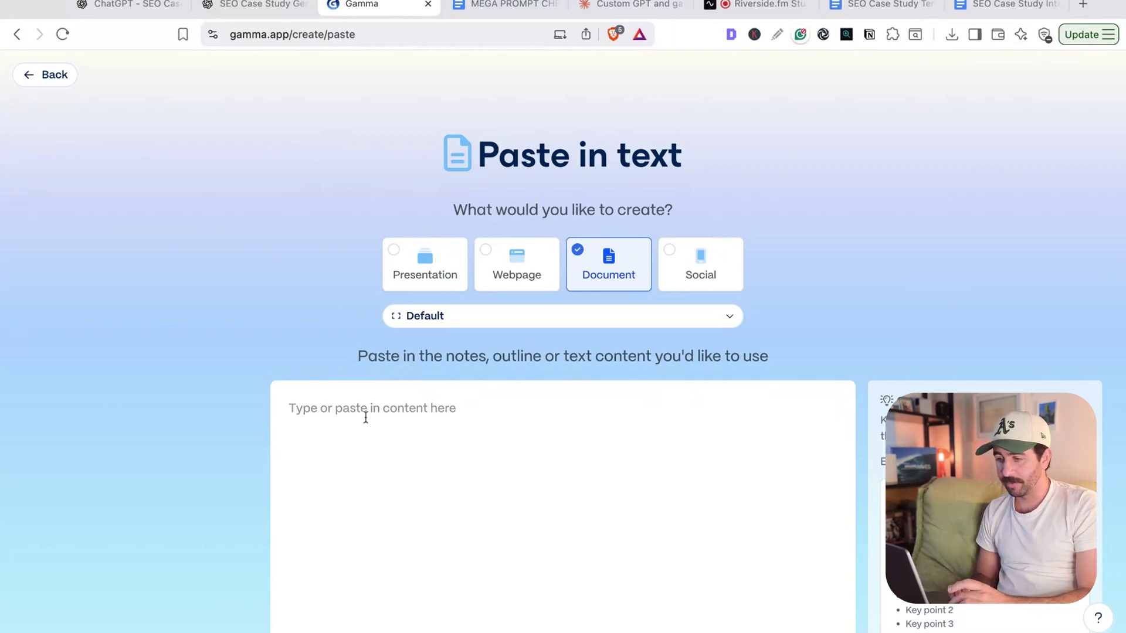
key(super+v)
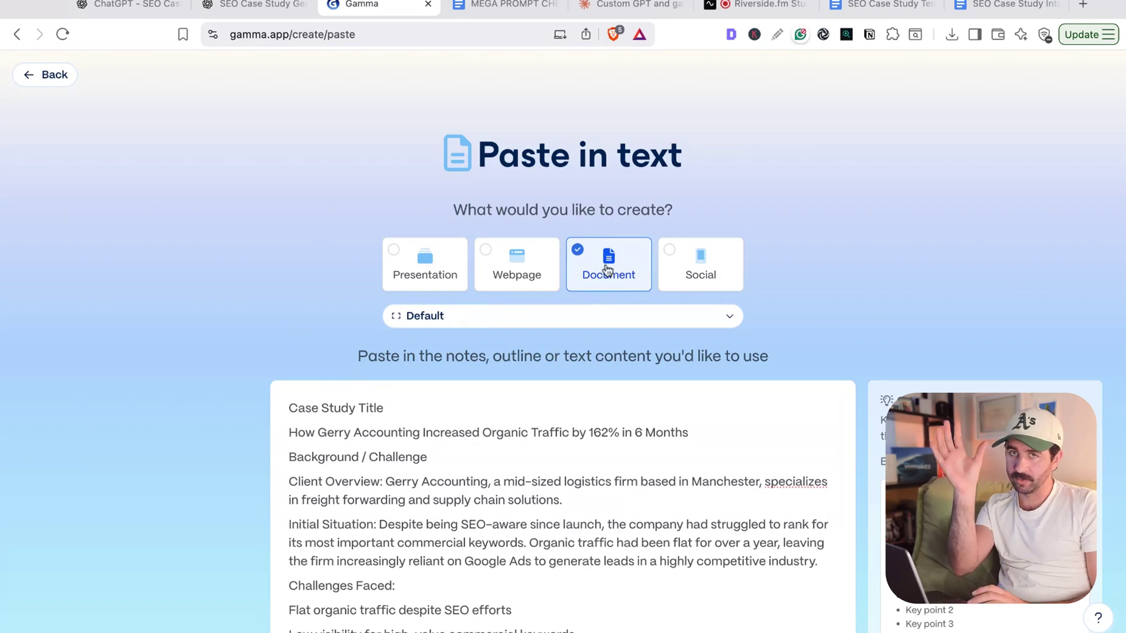
Make the pasted text a Traditional 16:9 presentation preserving the exact text, and continue.
click(518, 277)
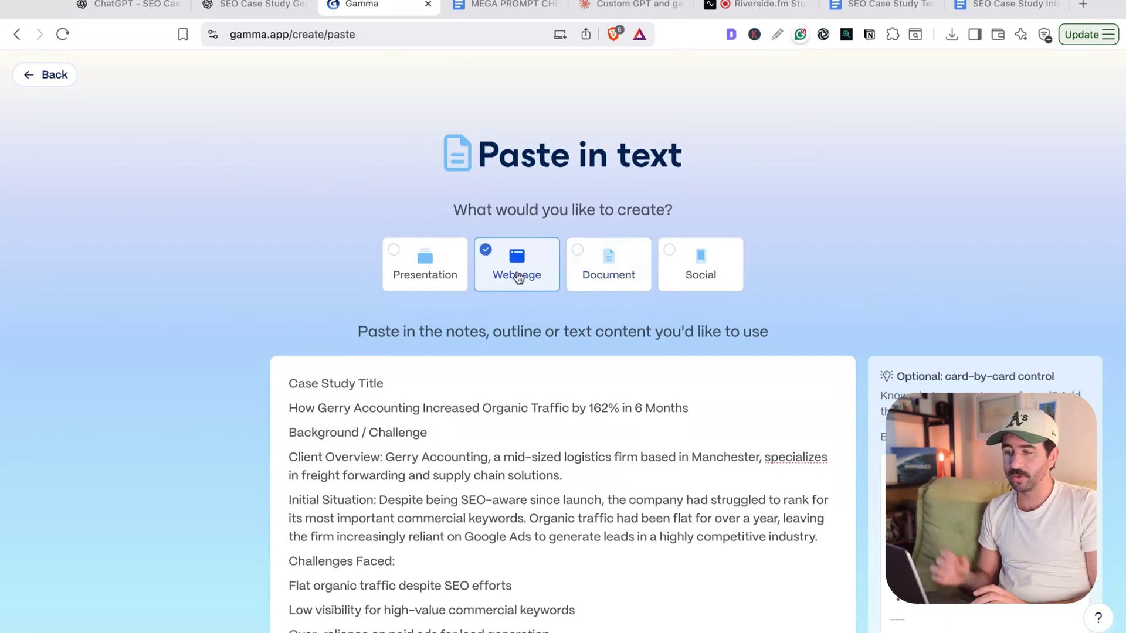
click(421, 274)
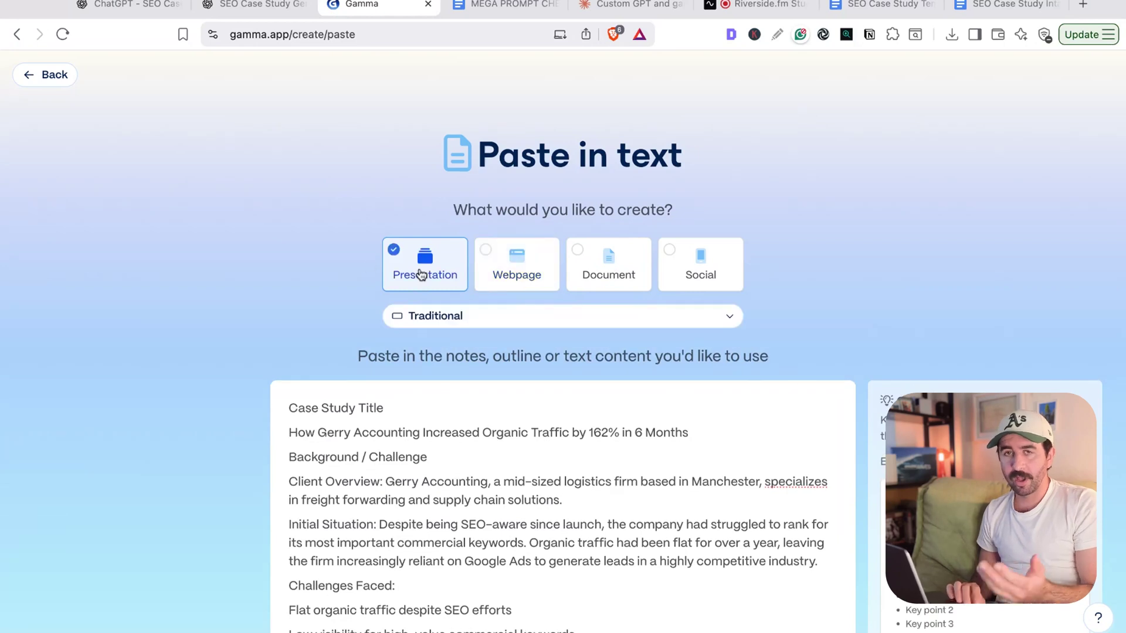
click(442, 317)
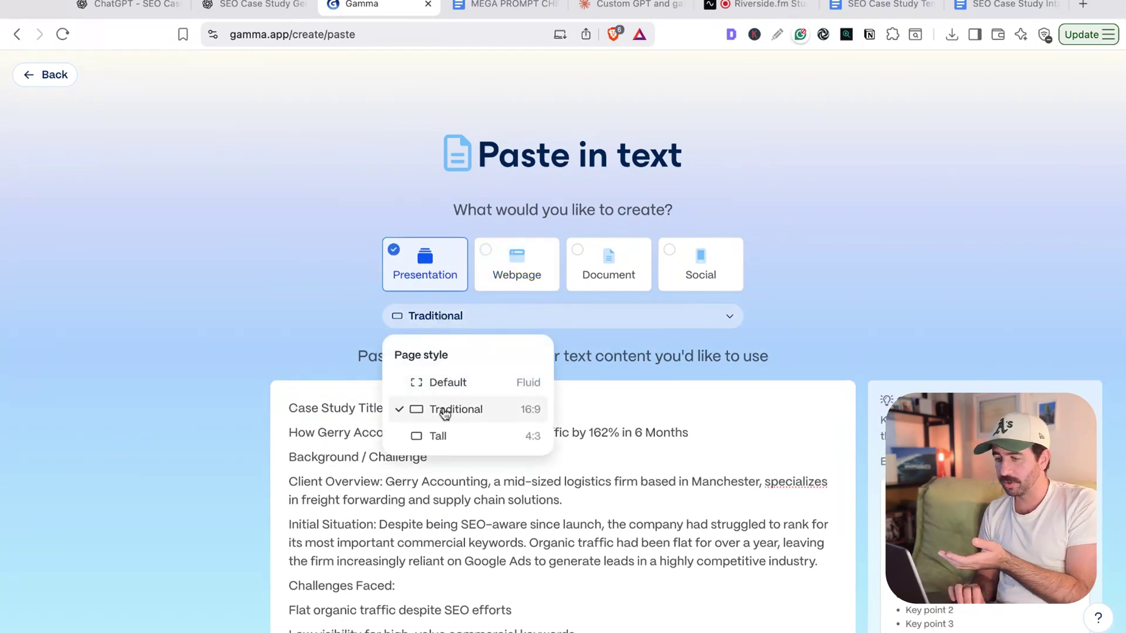
click(276, 327)
scroll(276, 327, down, 5)
scroll(276, 326, down, 10)
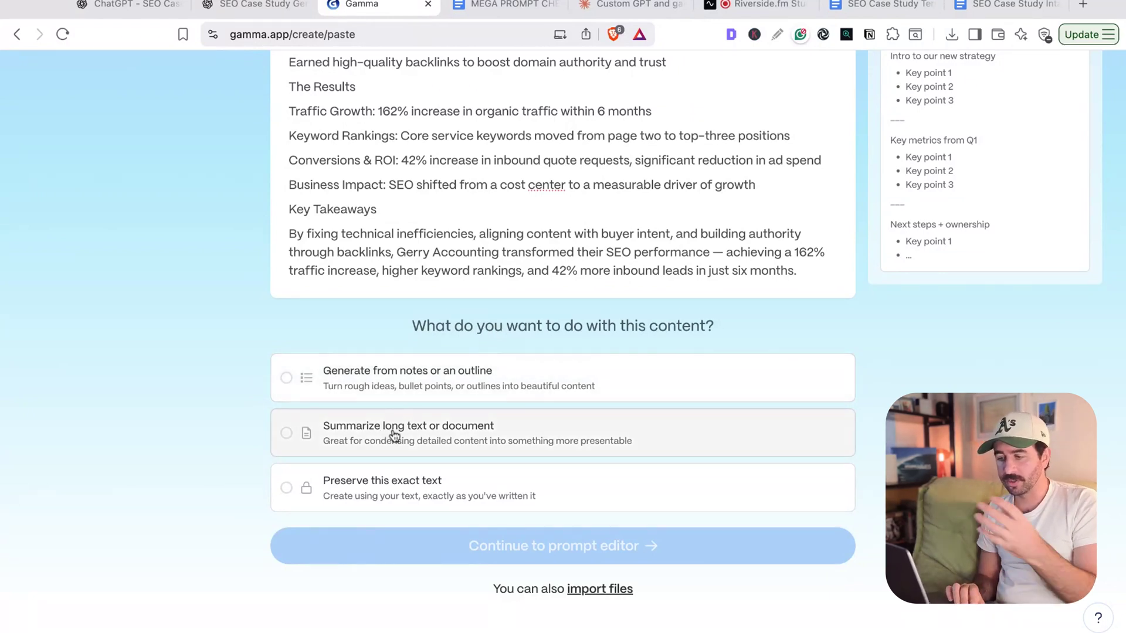
click(378, 485)
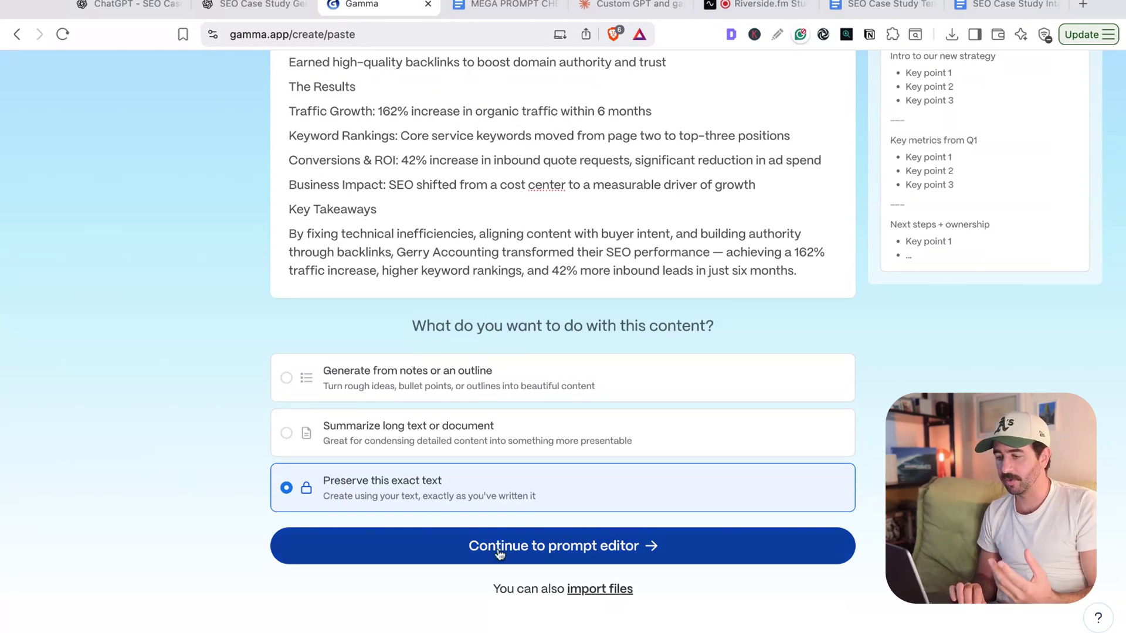
click(551, 558)
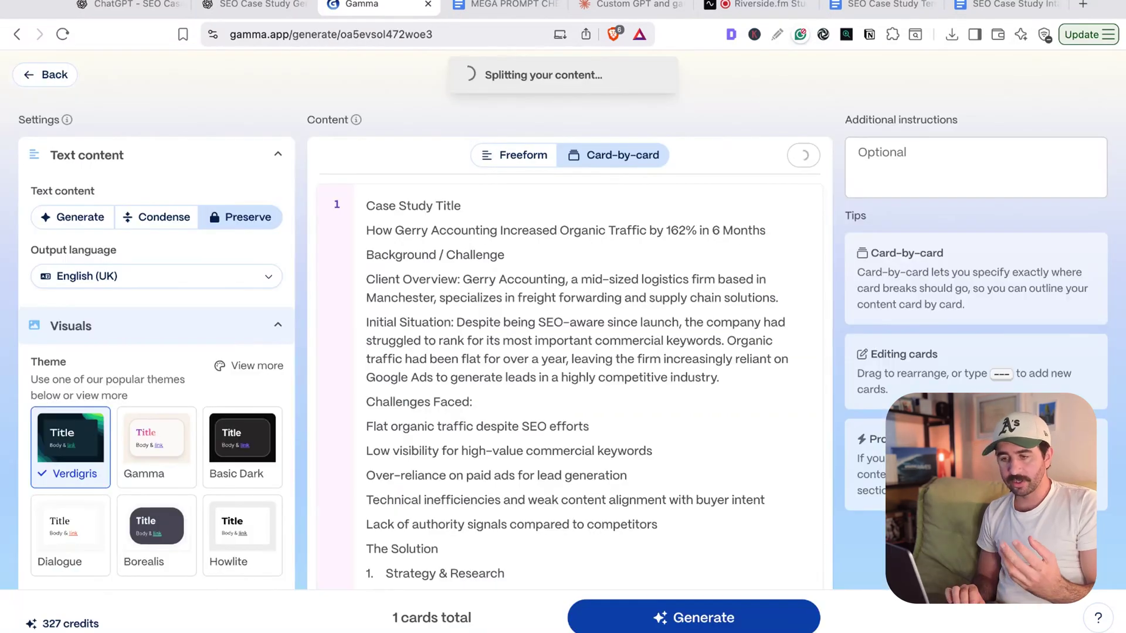
Browse the full theme collection and keep Verdigris for the five-card outline.
scroll(211, 316, down, 4)
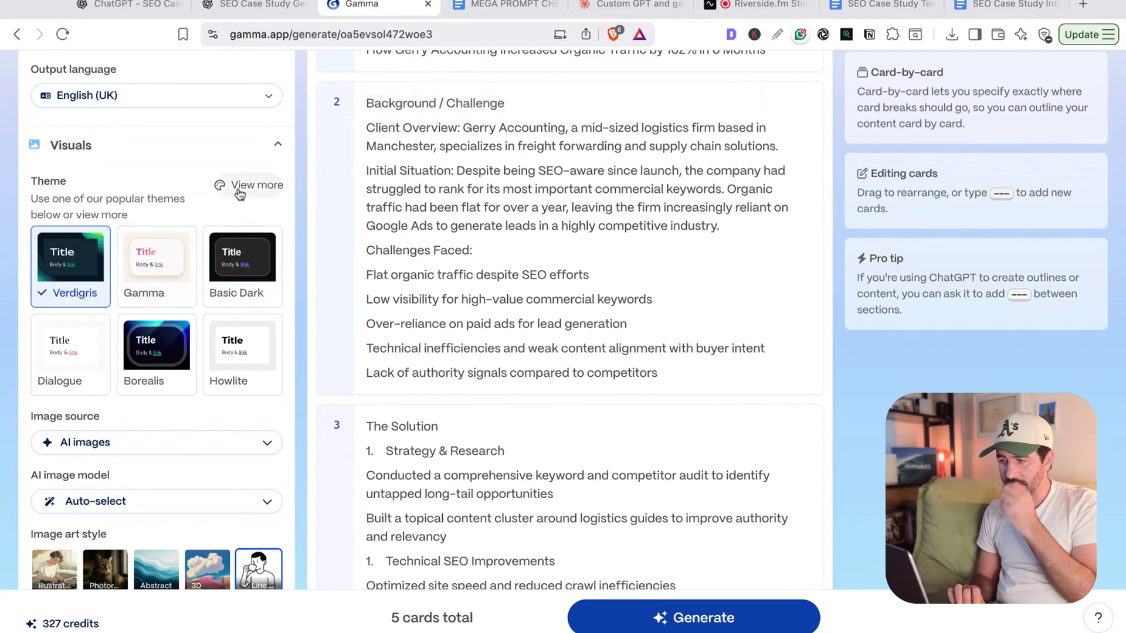
click(240, 185)
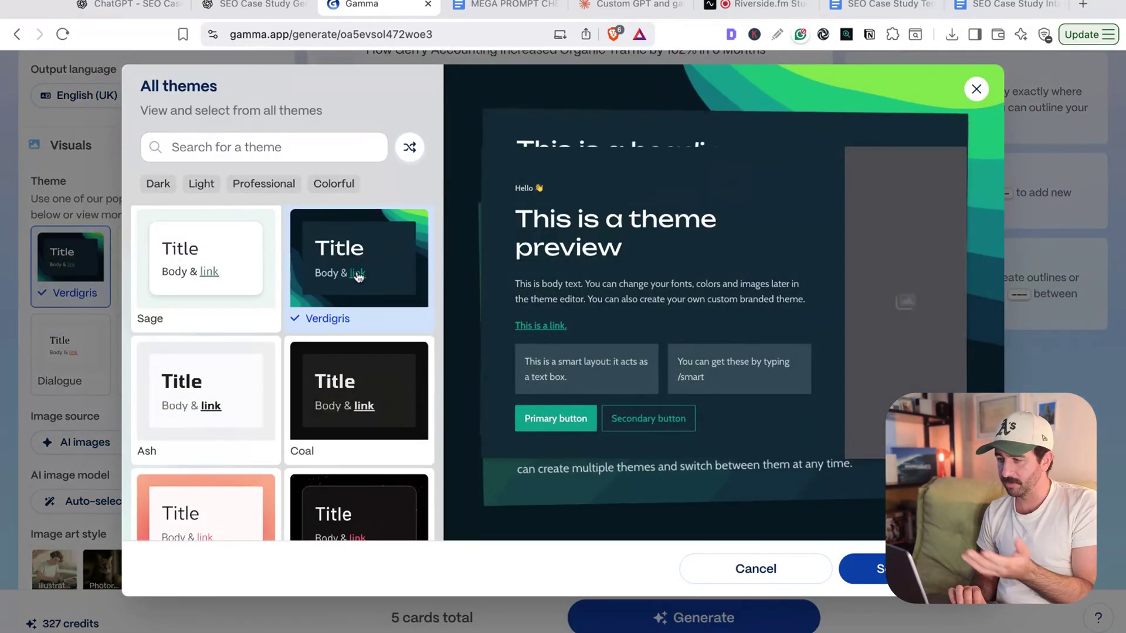
scroll(356, 349, down, 10)
scroll(356, 349, down, 10)
scroll(356, 350, up, 8)
scroll(282, 373, up, 10)
scroll(282, 373, up, 10)
click(862, 569)
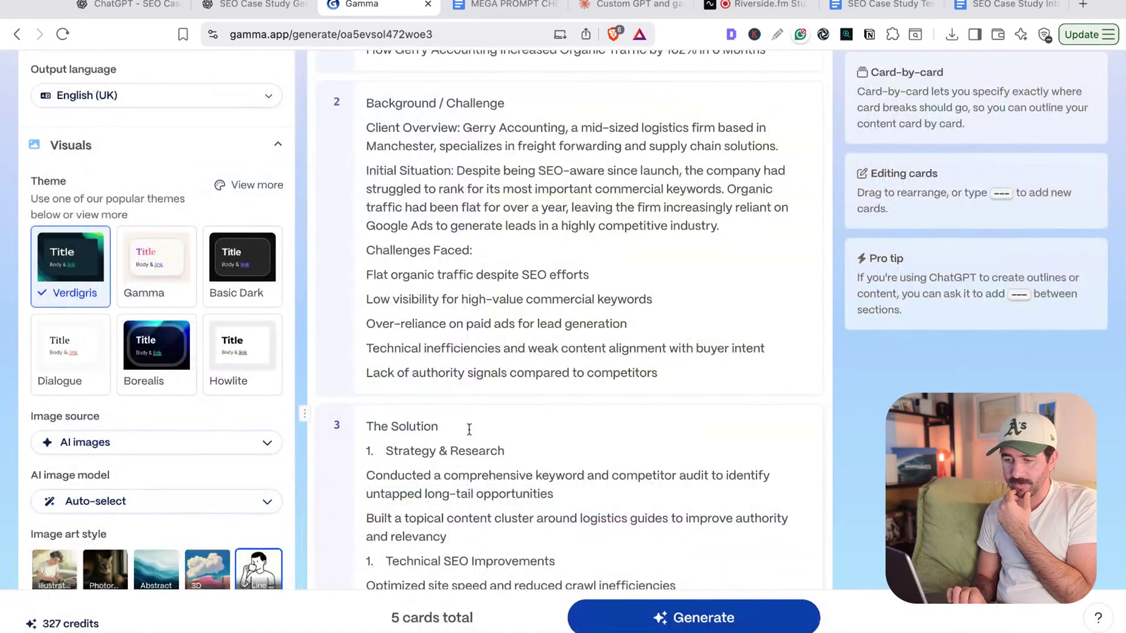
scroll(305, 405, down, 3)
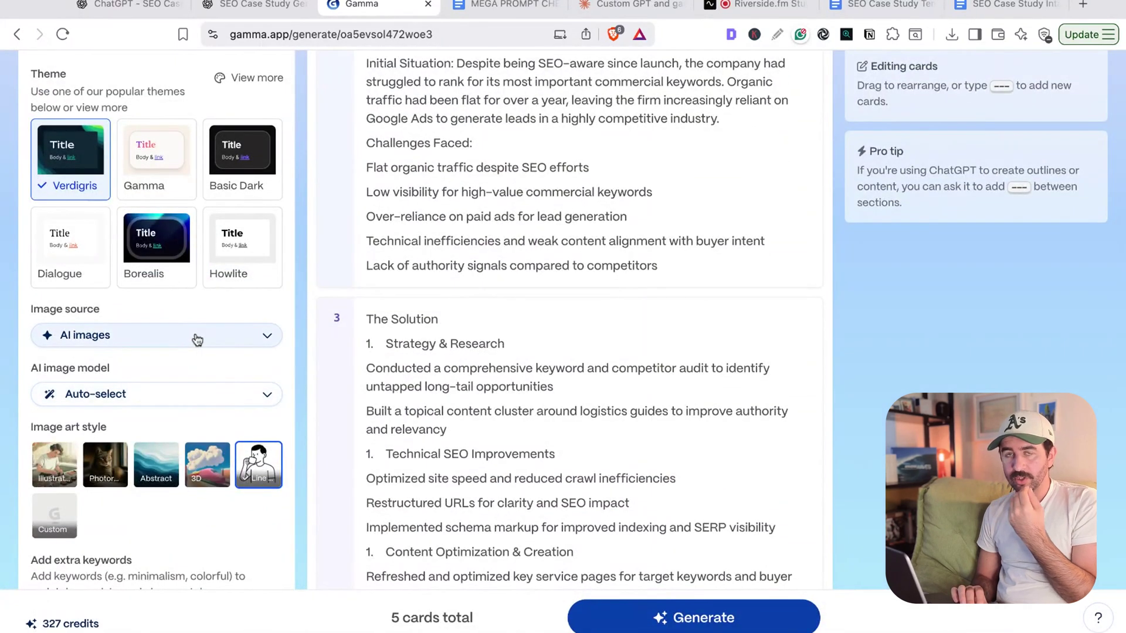
Keep AI images as the image source with the Auto-select image model.
click(197, 338)
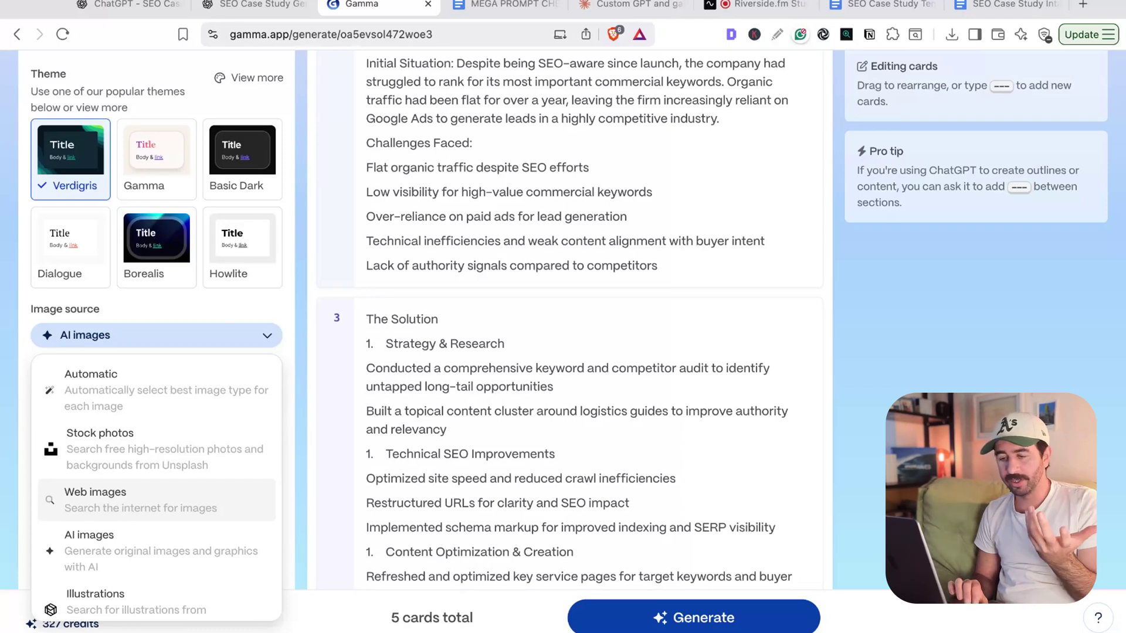
scroll(152, 504, down, 2)
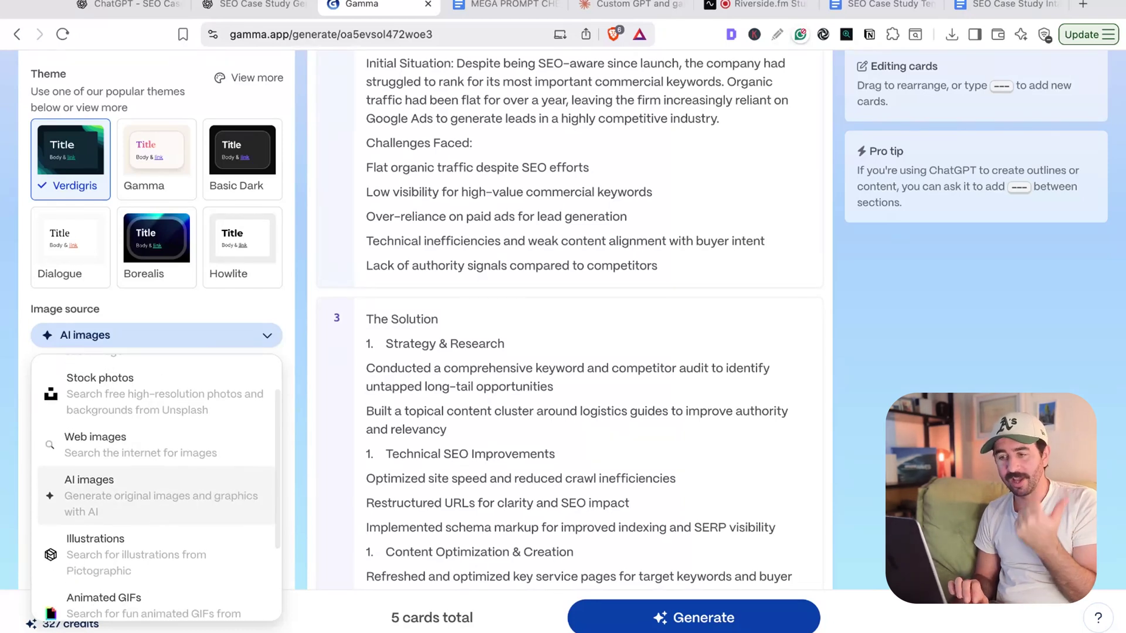
click(255, 339)
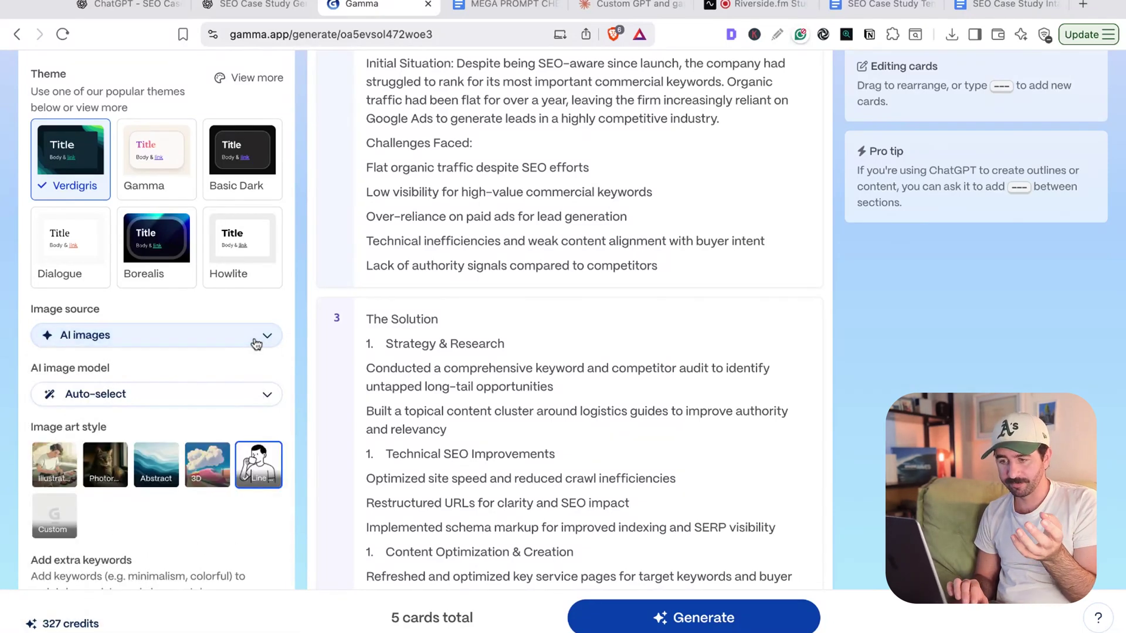
scroll(156, 352, down, 2)
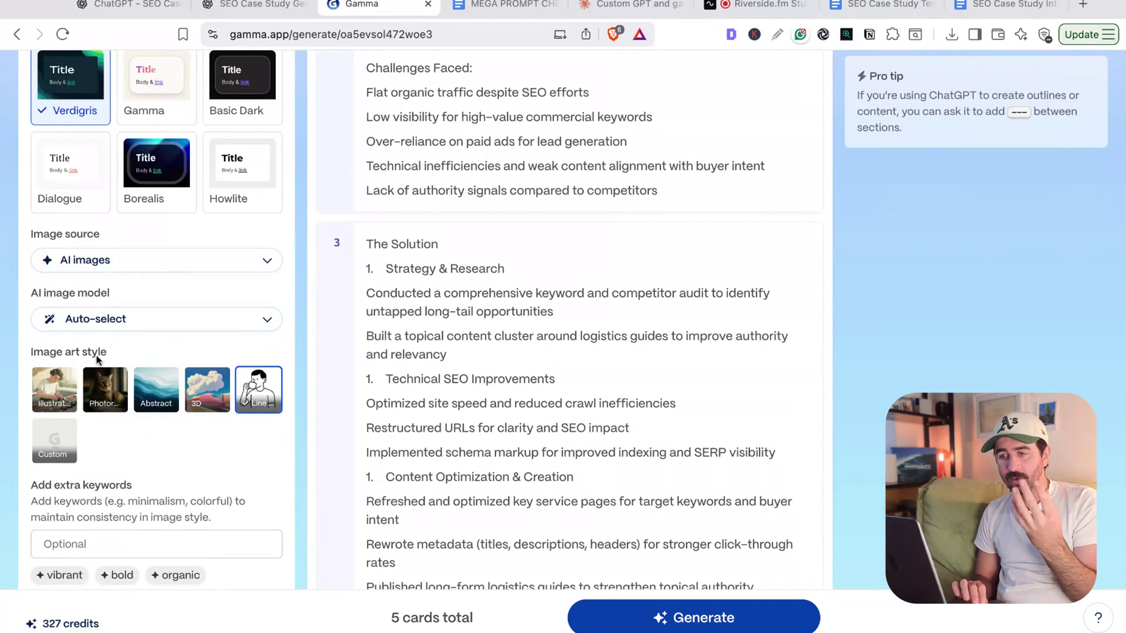
click(137, 326)
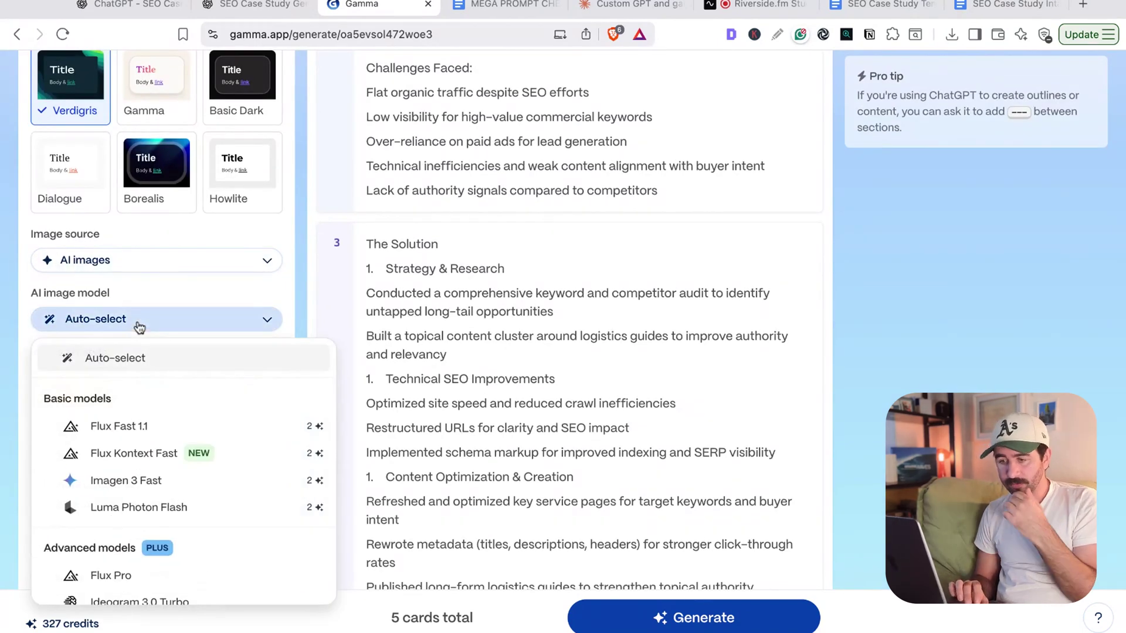
scroll(143, 473, down, 3)
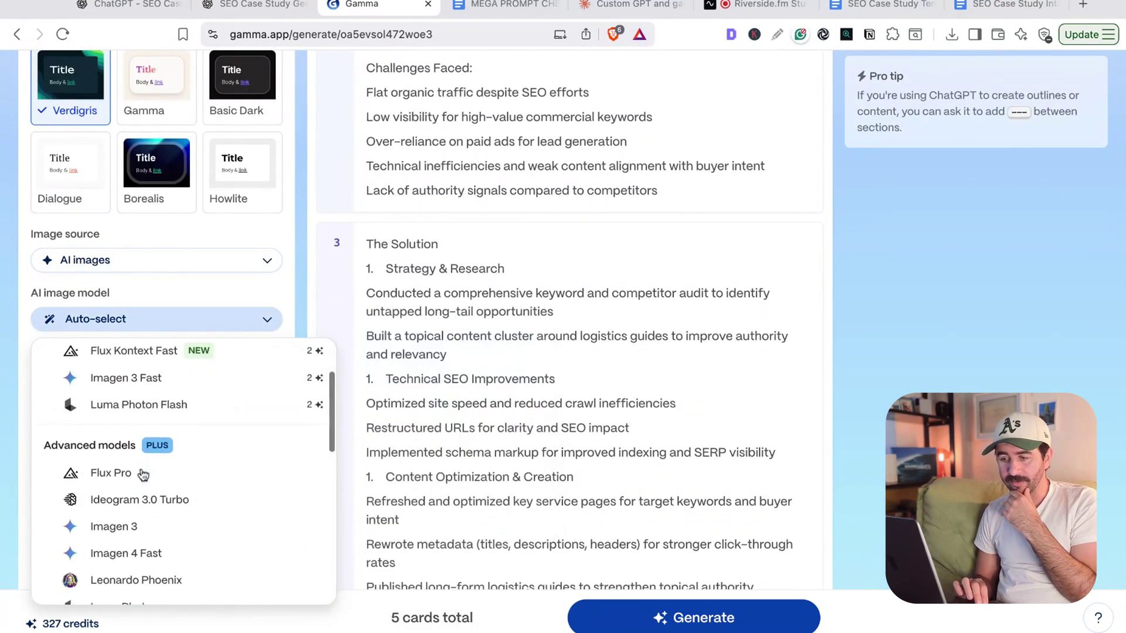
click(205, 324)
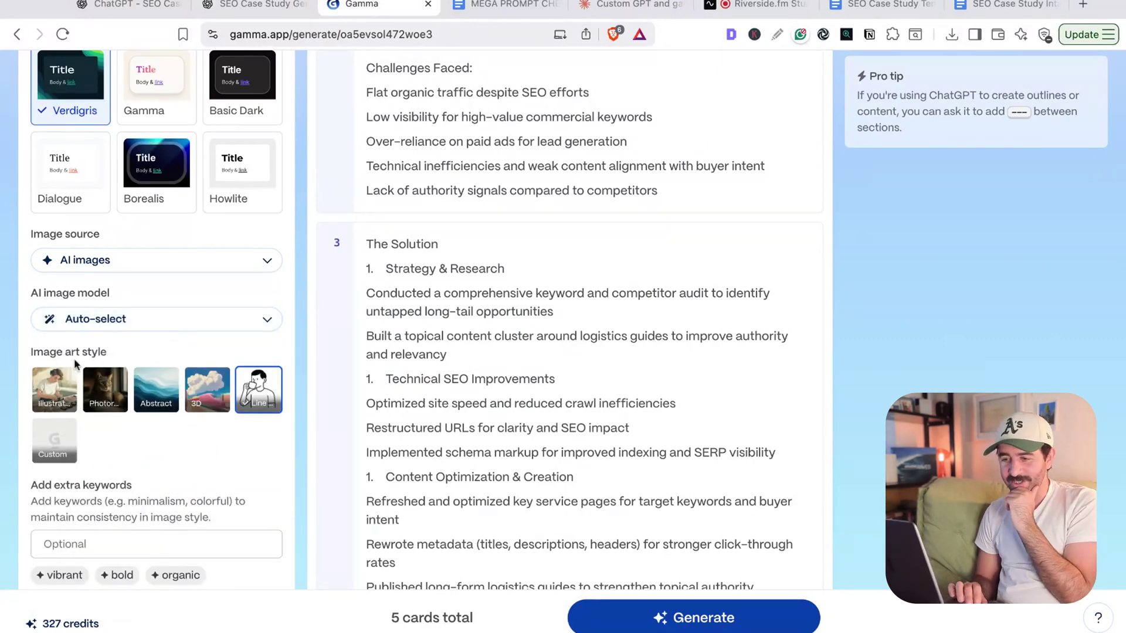
Set the image art style to Line Art and confirm the Traditional presentation format.
click(55, 389)
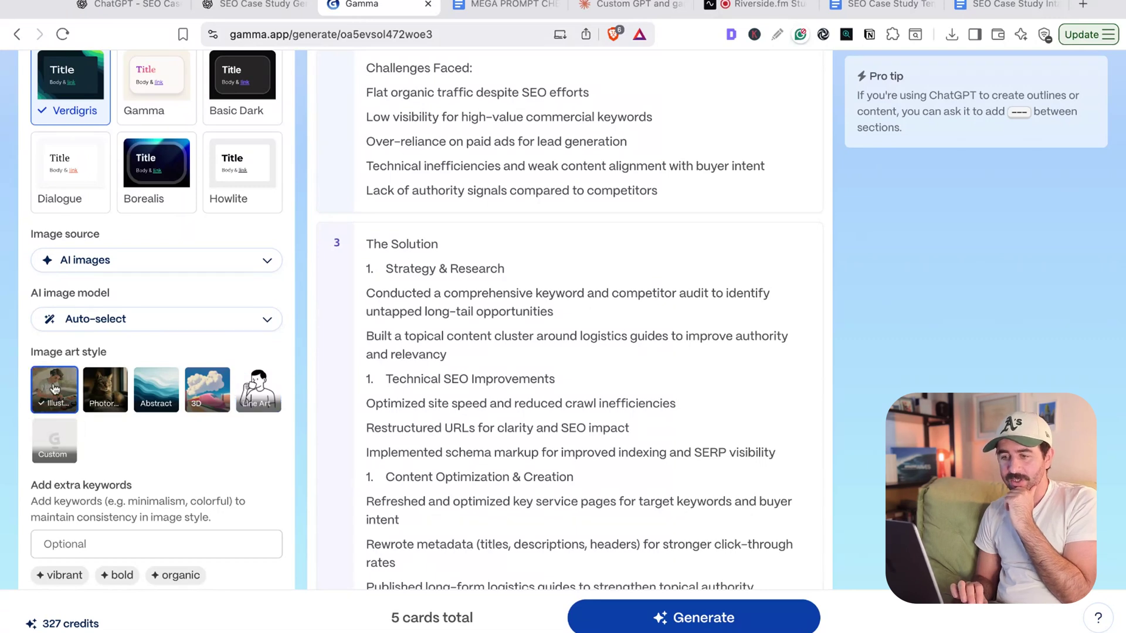
click(105, 390)
scroll(160, 387, up, 1)
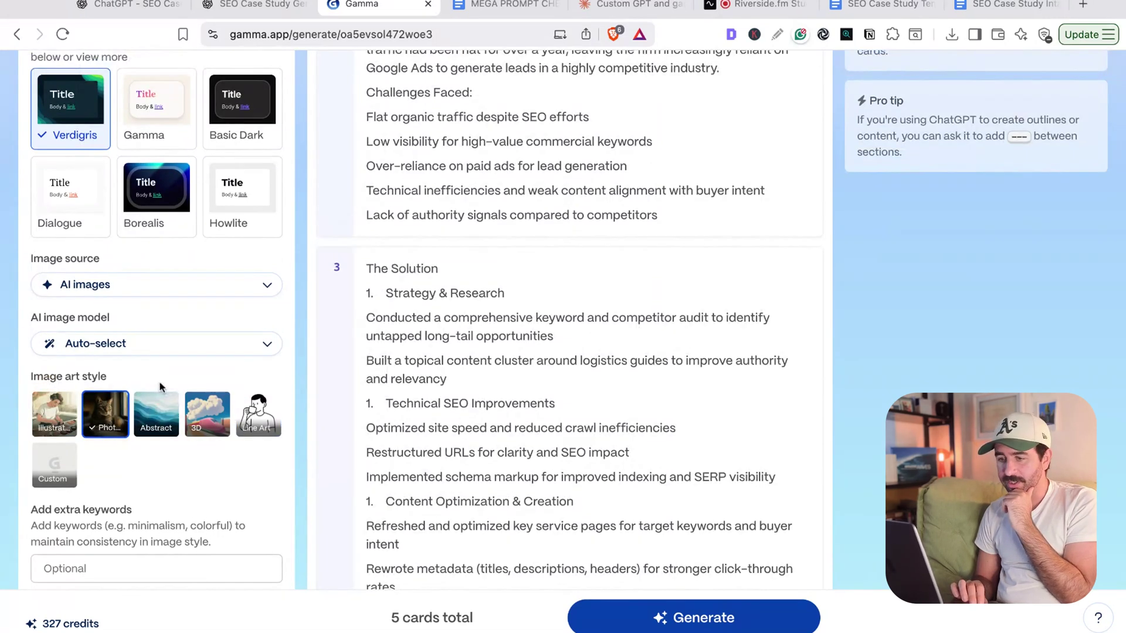
click(261, 410)
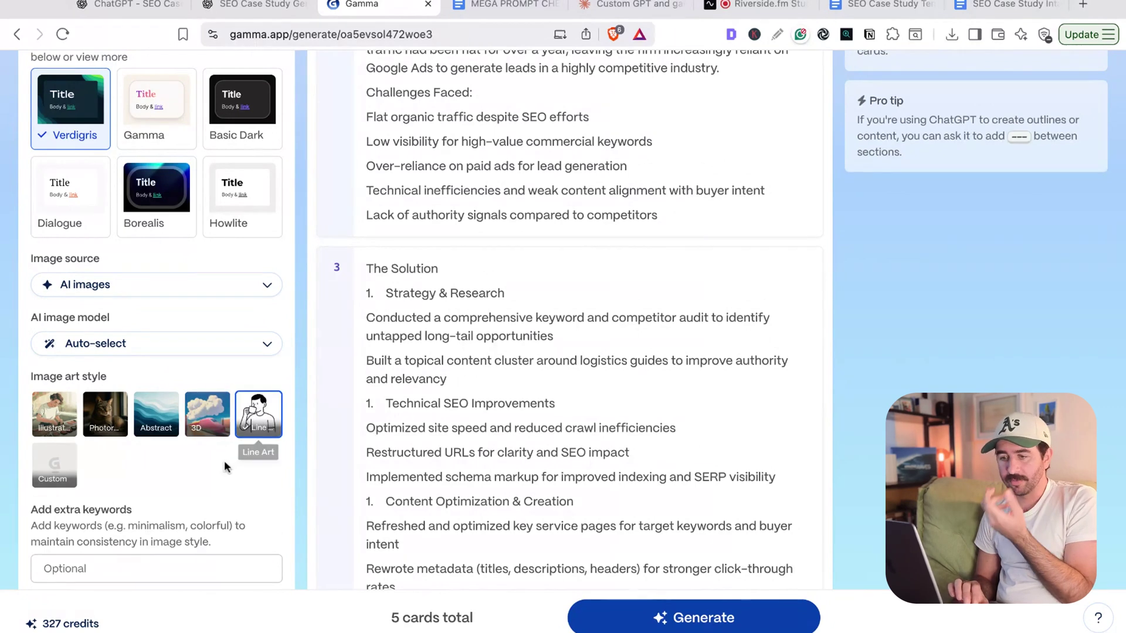
scroll(224, 467, down, 4)
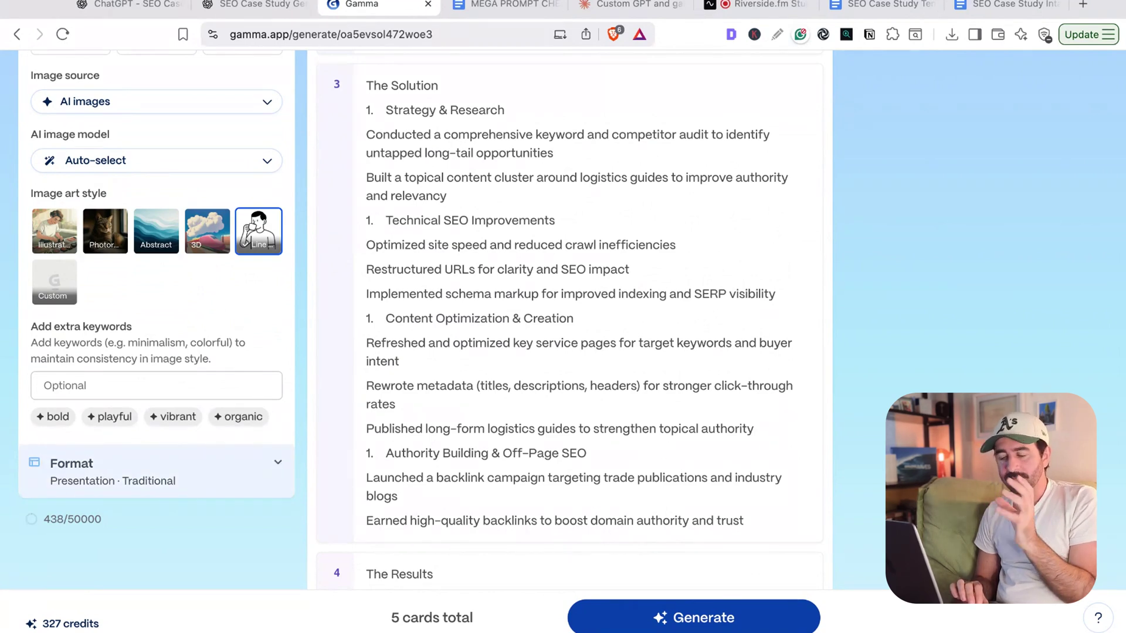
click(234, 462)
scroll(234, 462, down, 3)
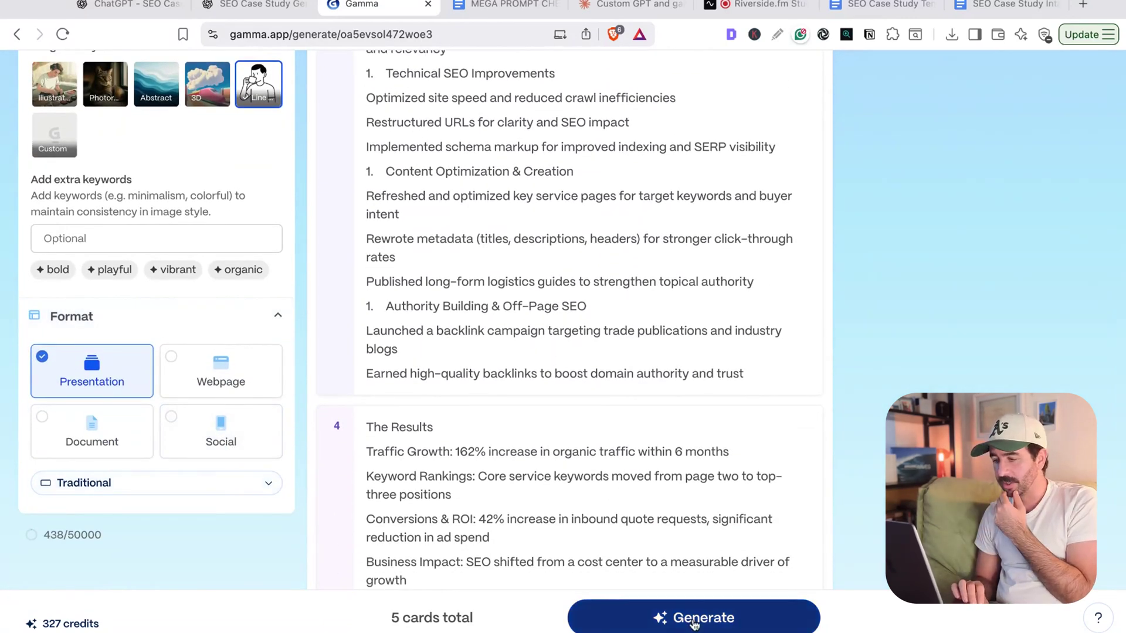
Generate the deck, then review all five line-art cards and return to the title card.
click(714, 623)
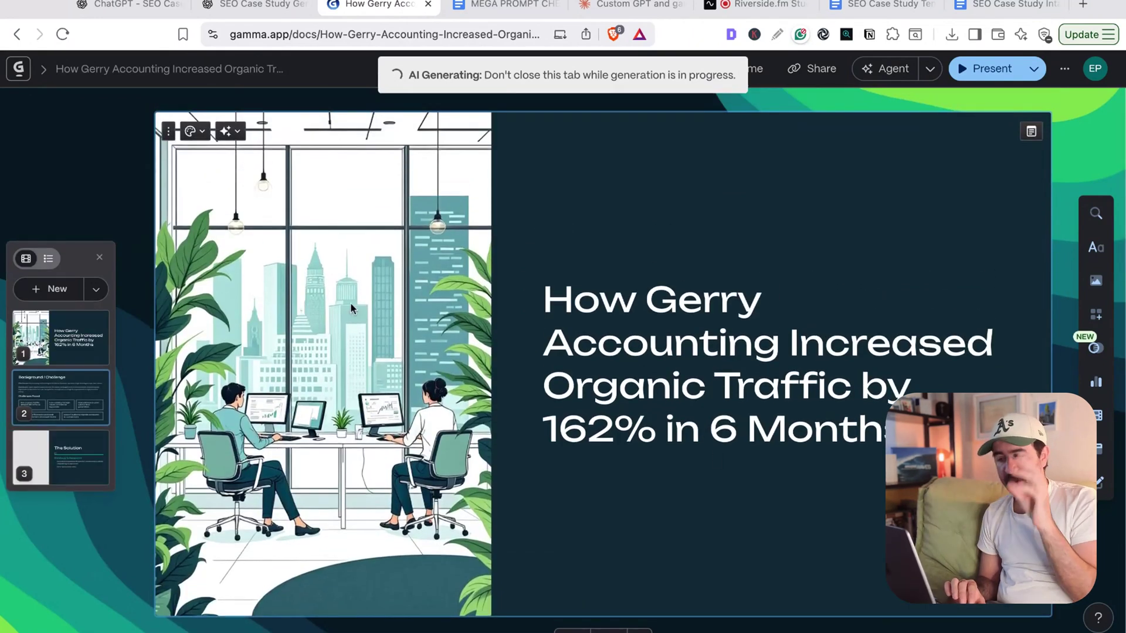
scroll(350, 301, down, 3)
scroll(350, 301, down, 5)
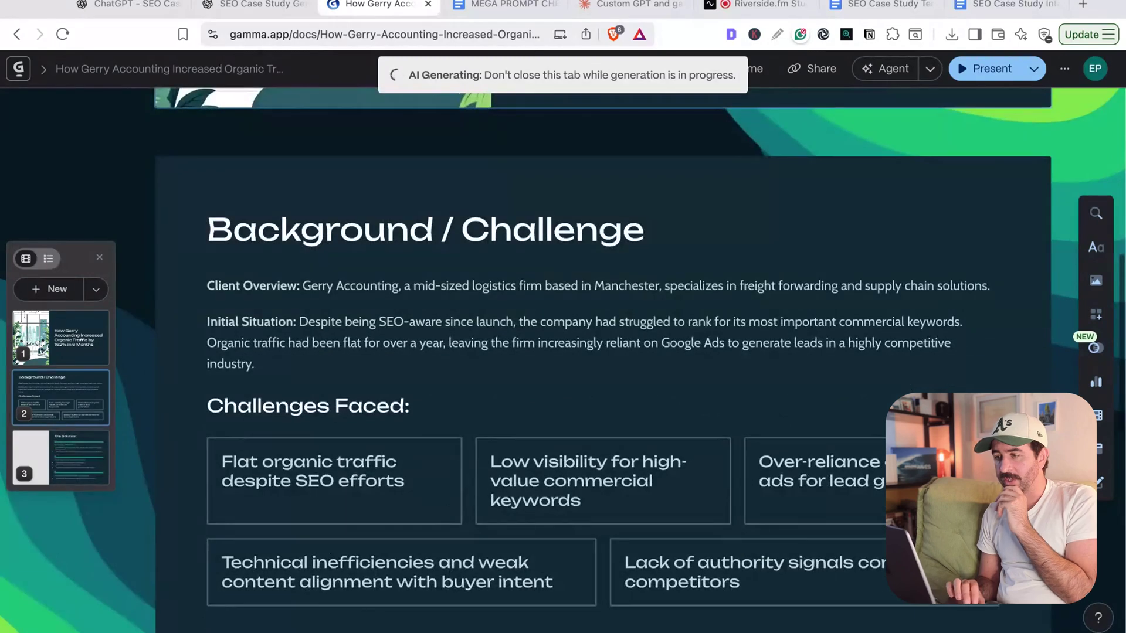
scroll(549, 314, down, 2)
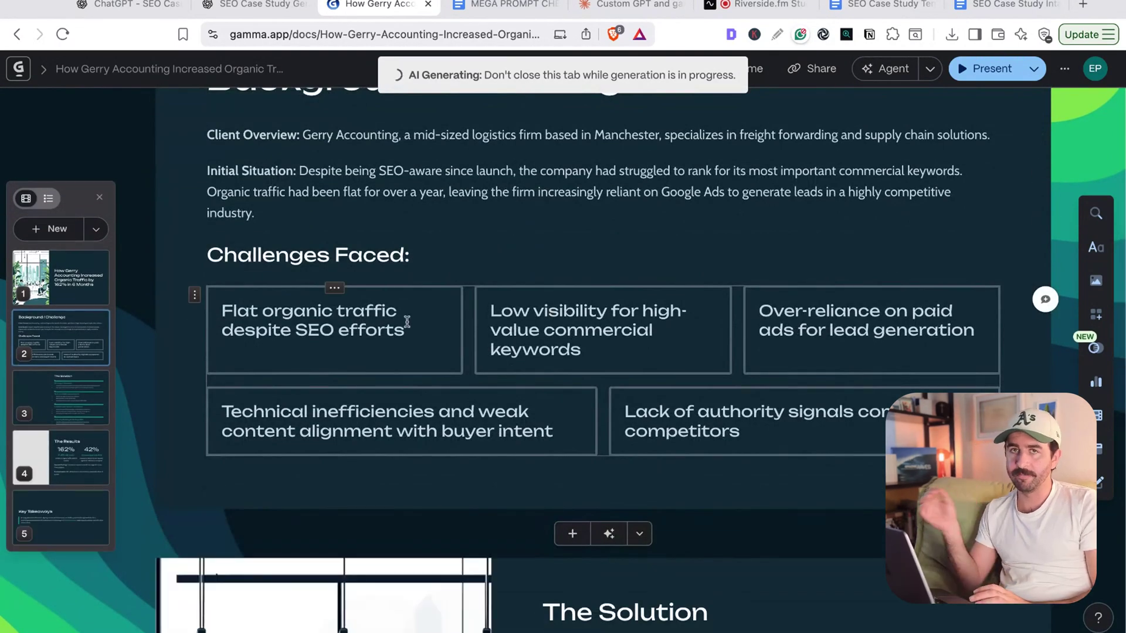
scroll(693, 328, down, 4)
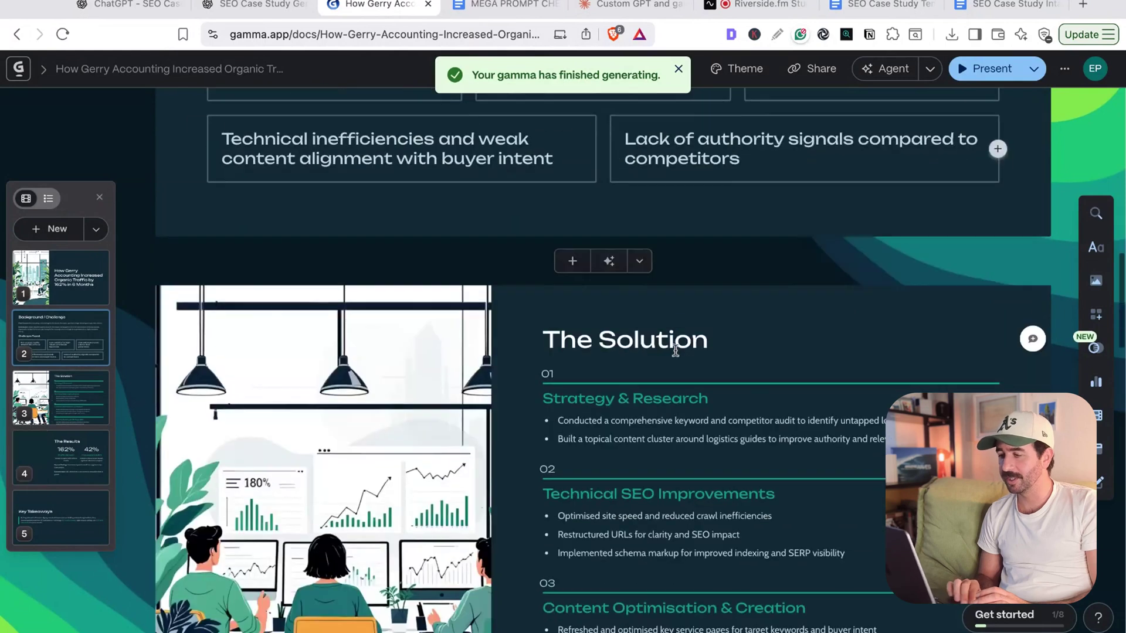
scroll(676, 346, down, 3)
scroll(677, 241, down, 1)
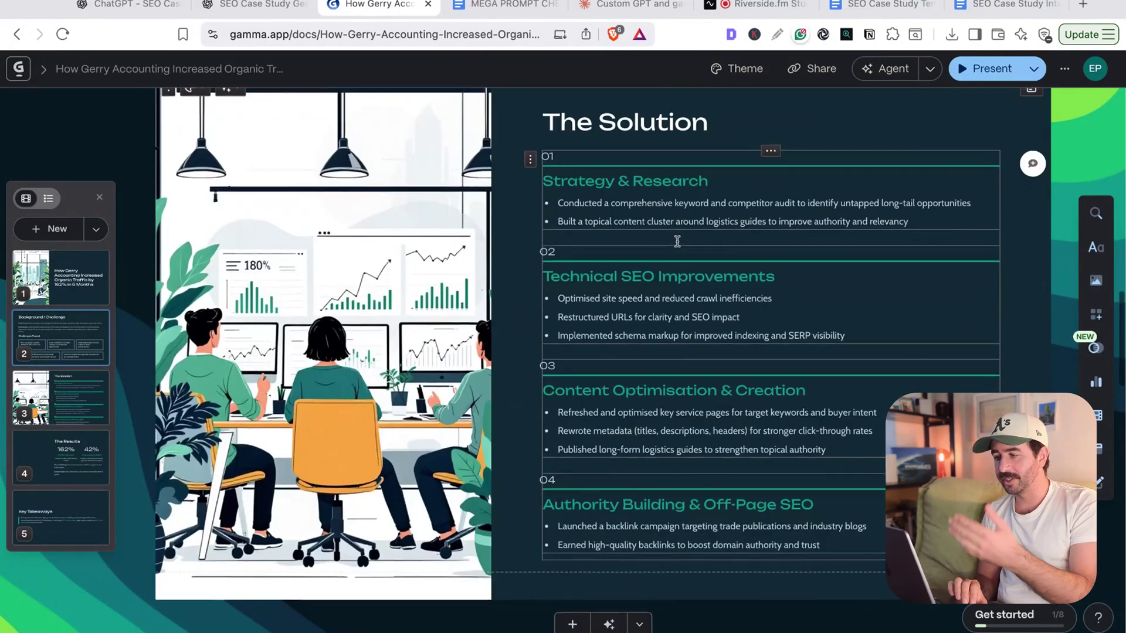
scroll(678, 241, down, 6)
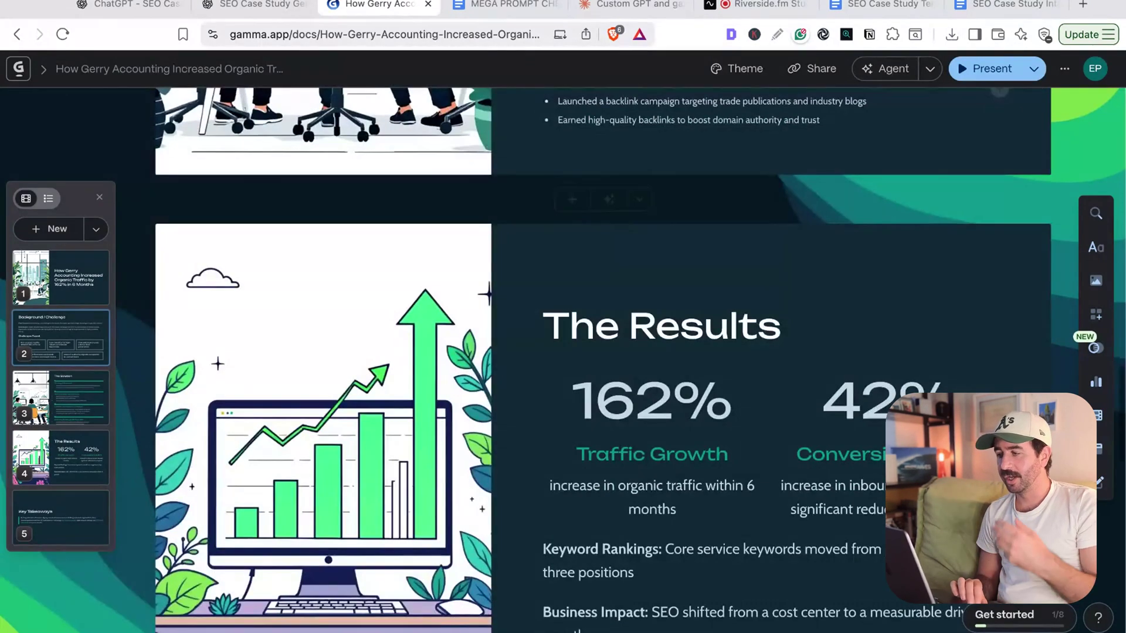
scroll(603, 361, down, 2)
scroll(603, 361, down, 9)
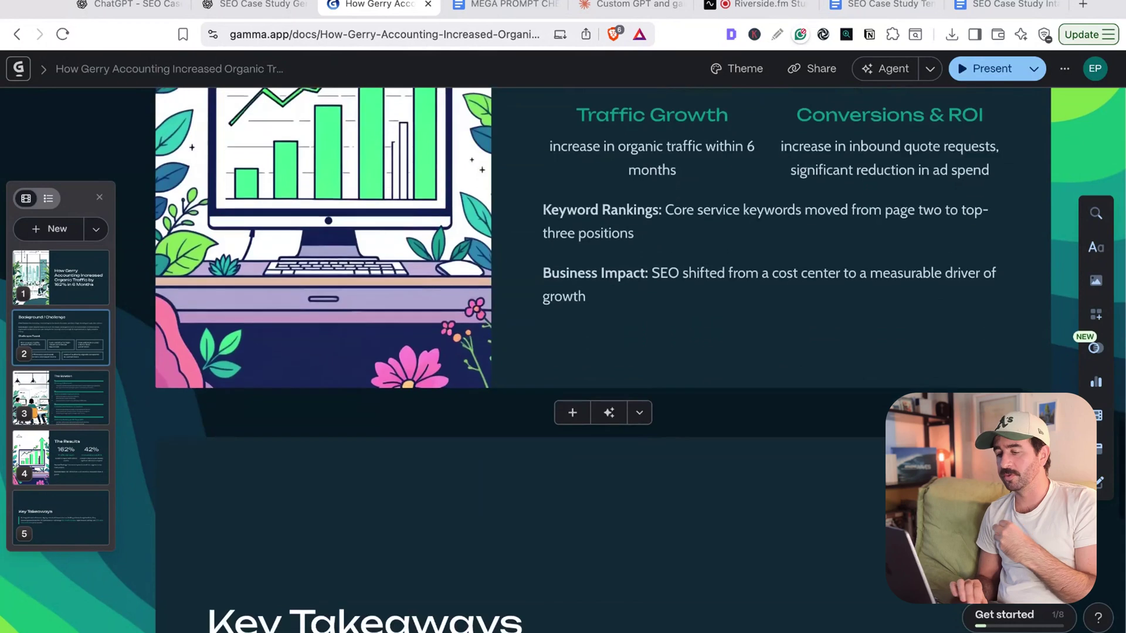
scroll(563, 352, down, 2)
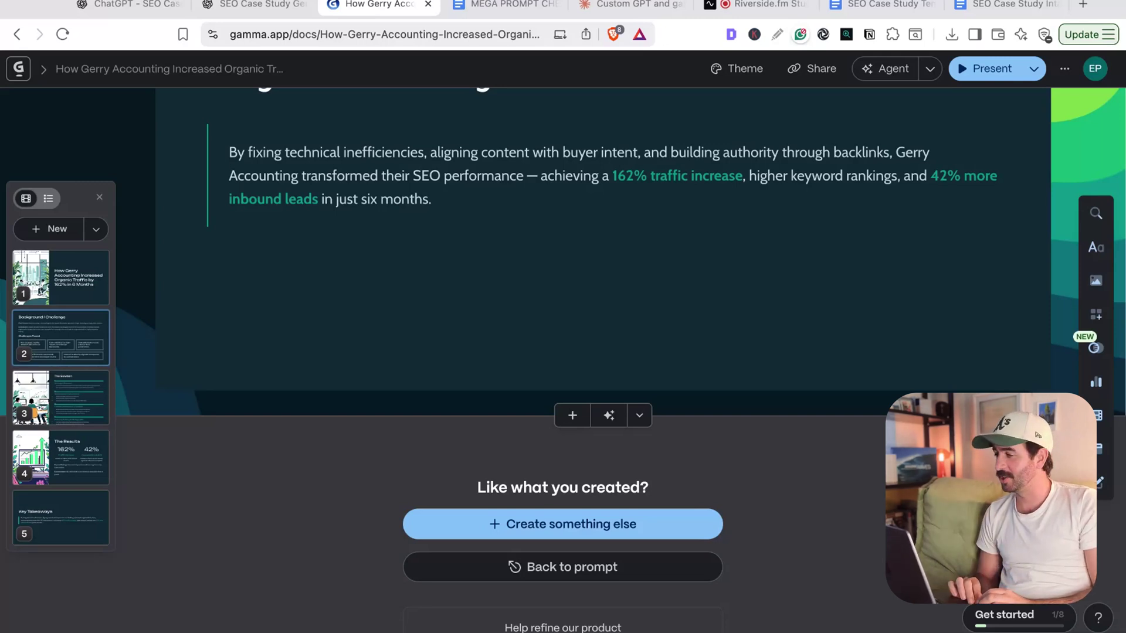
scroll(592, 258, up, 20)
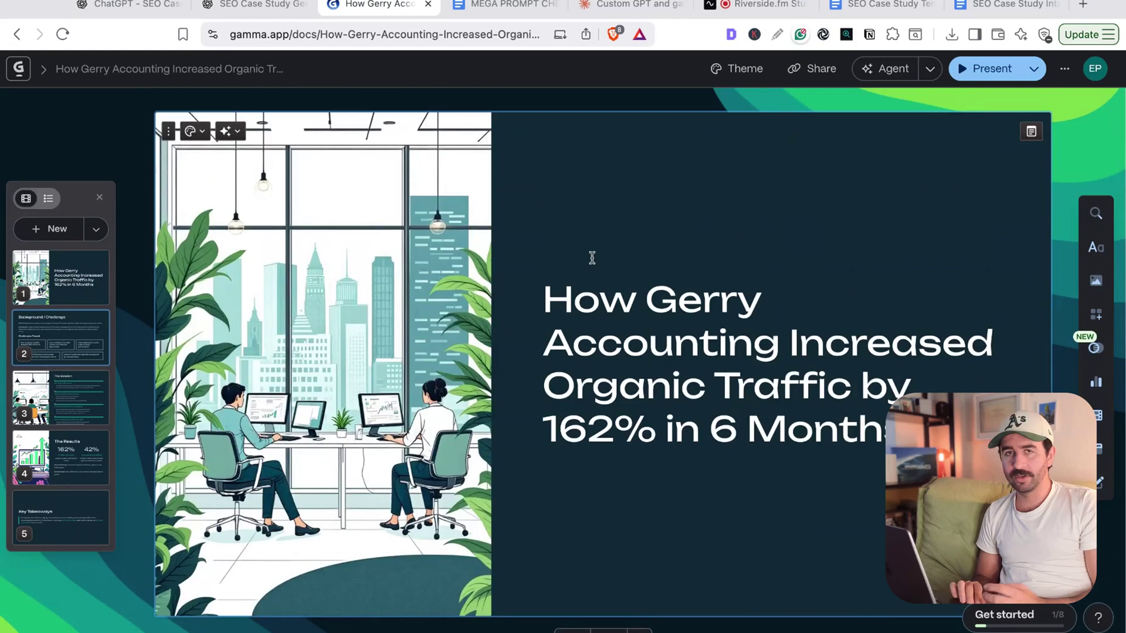
click(394, 278)
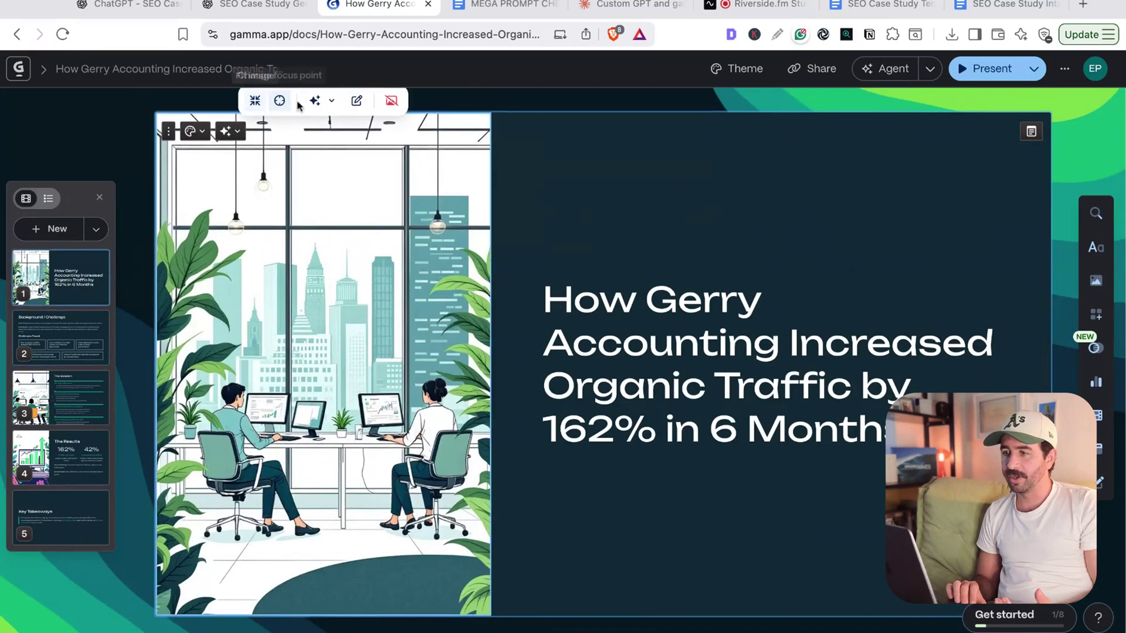
click(320, 104)
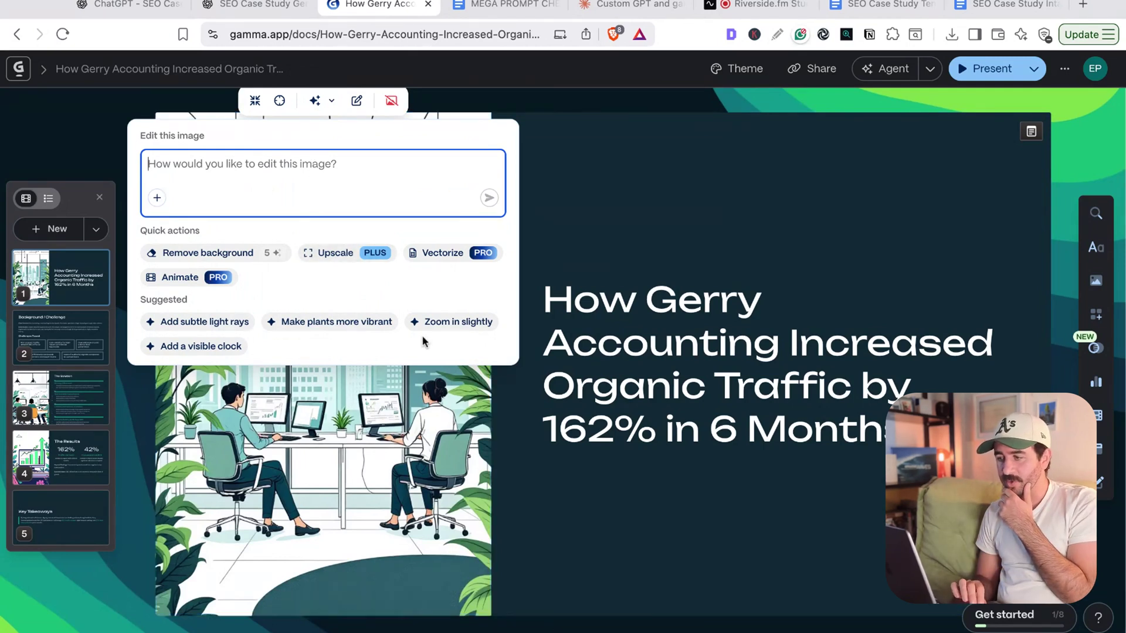
scroll(655, 391, down, 10)
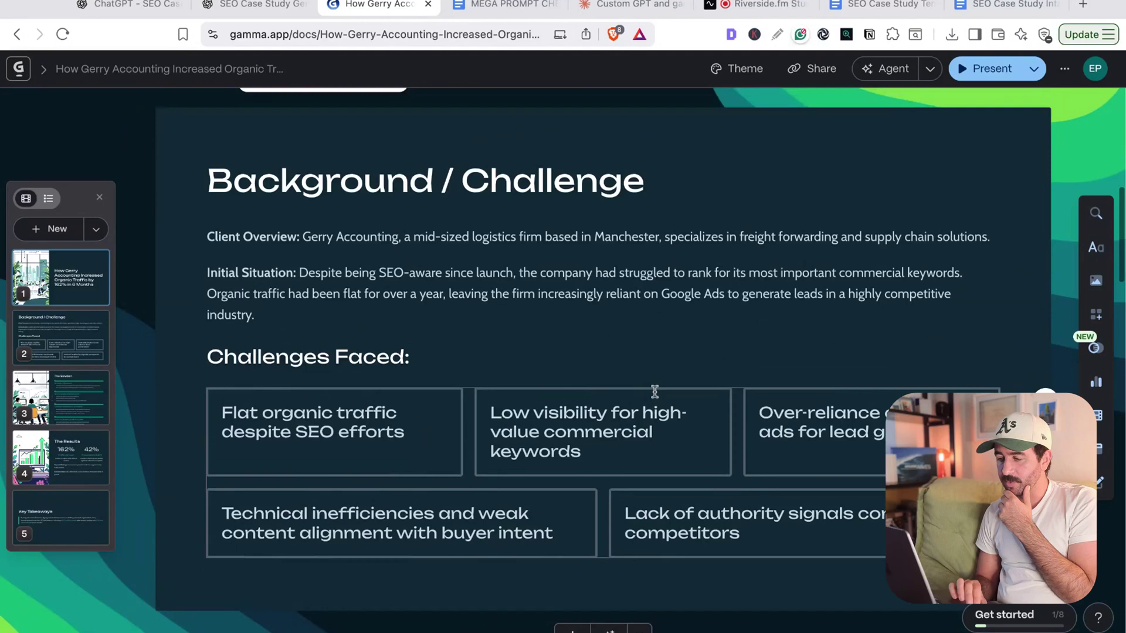
scroll(655, 392, down, 20)
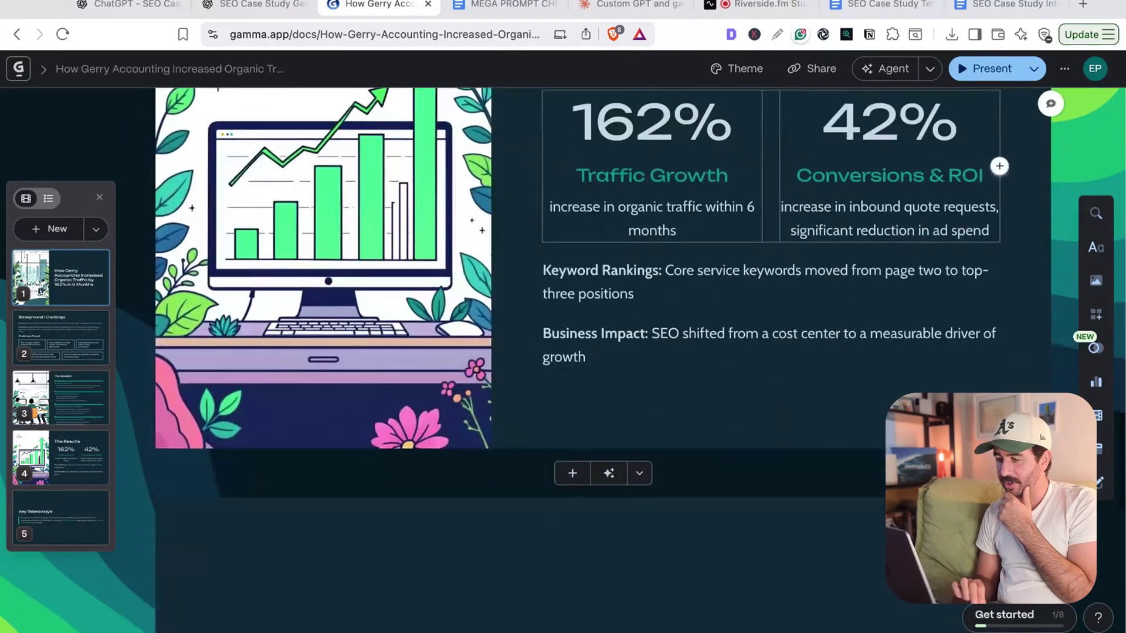
scroll(469, 410, down, 8)
Visualize the Key Takeaways summary as a Technical Fixes, Content Alignment, Authority Building, Measured Results pillar diagram.
drag(304, 411, 437, 434)
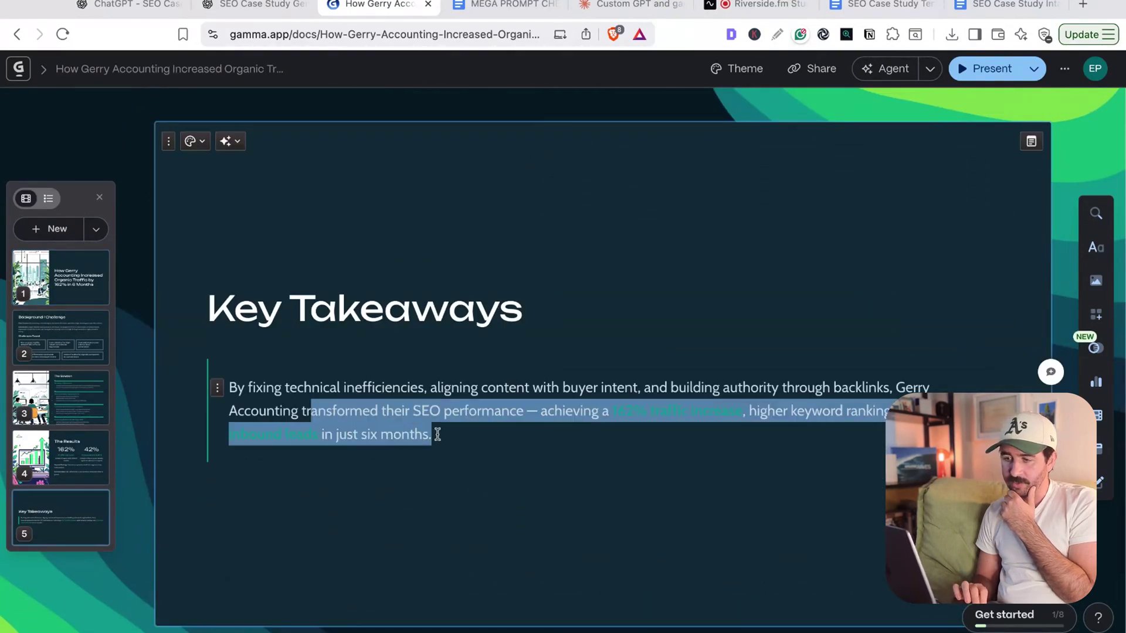
key(shift+Up)
key(alt+shift+Left)
key(alt+shift+Left)
key(alt+shift+Left)
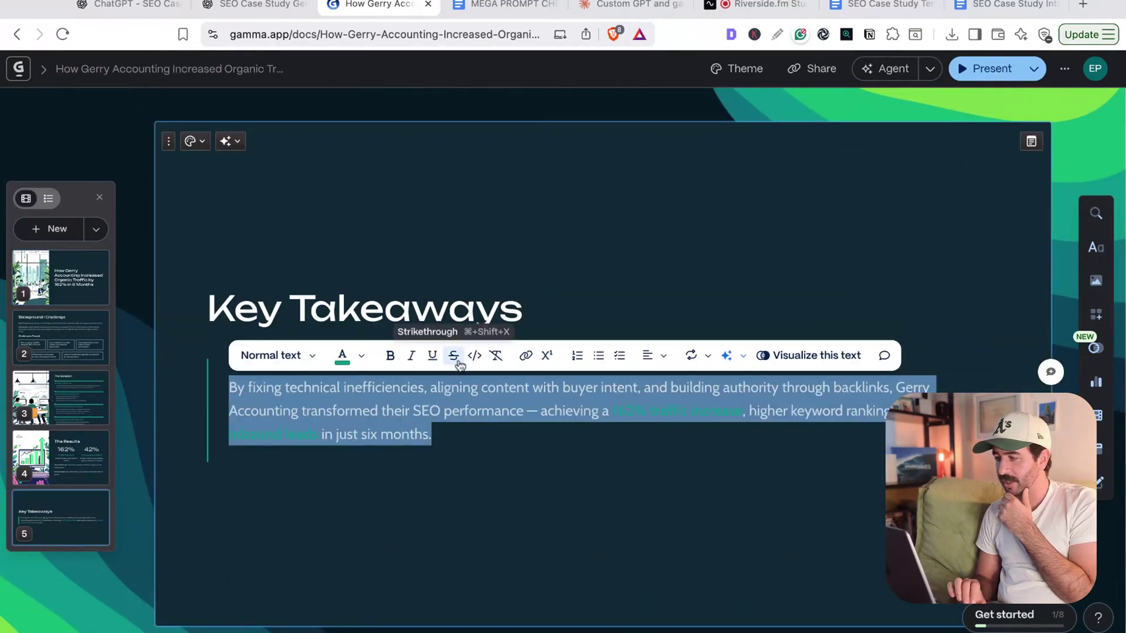
click(769, 355)
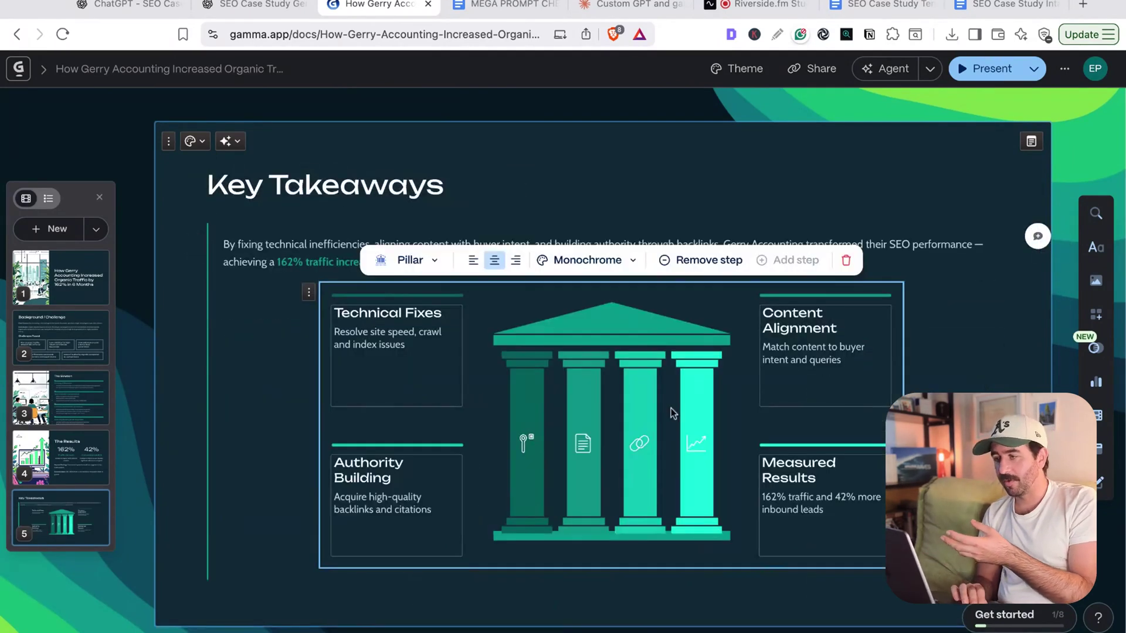
click(860, 183)
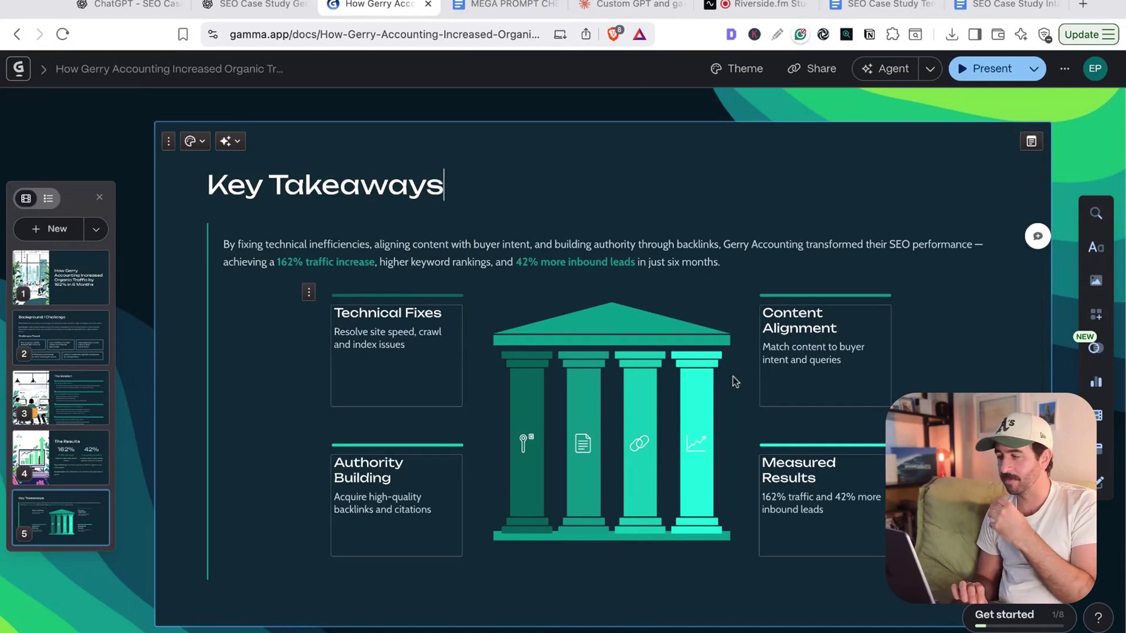
scroll(733, 376, down, 5)
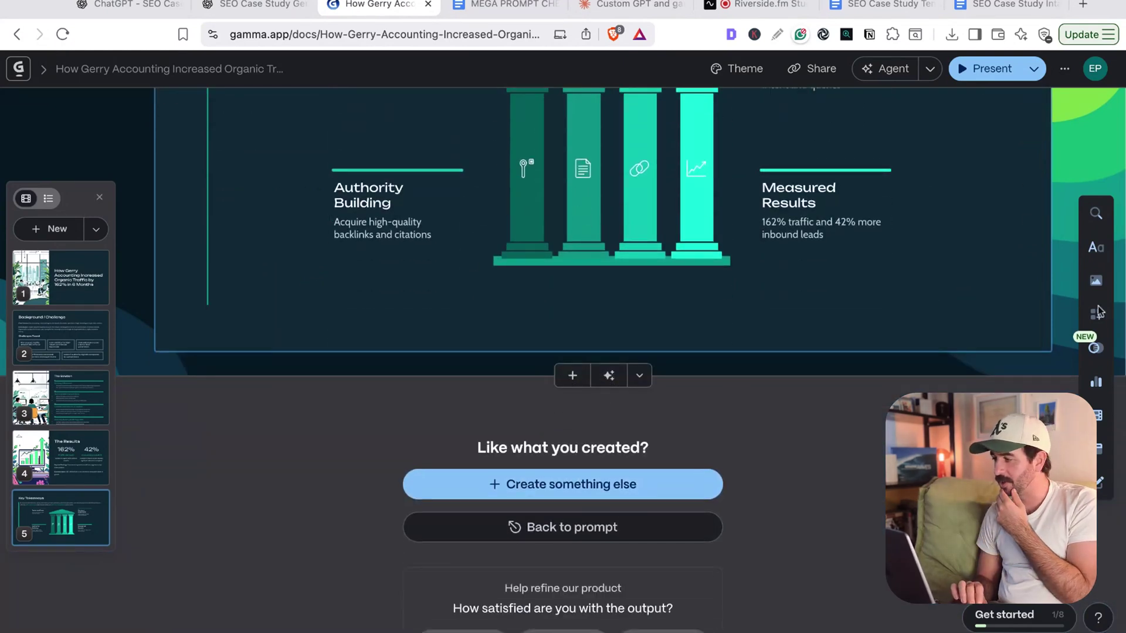
click(1096, 281)
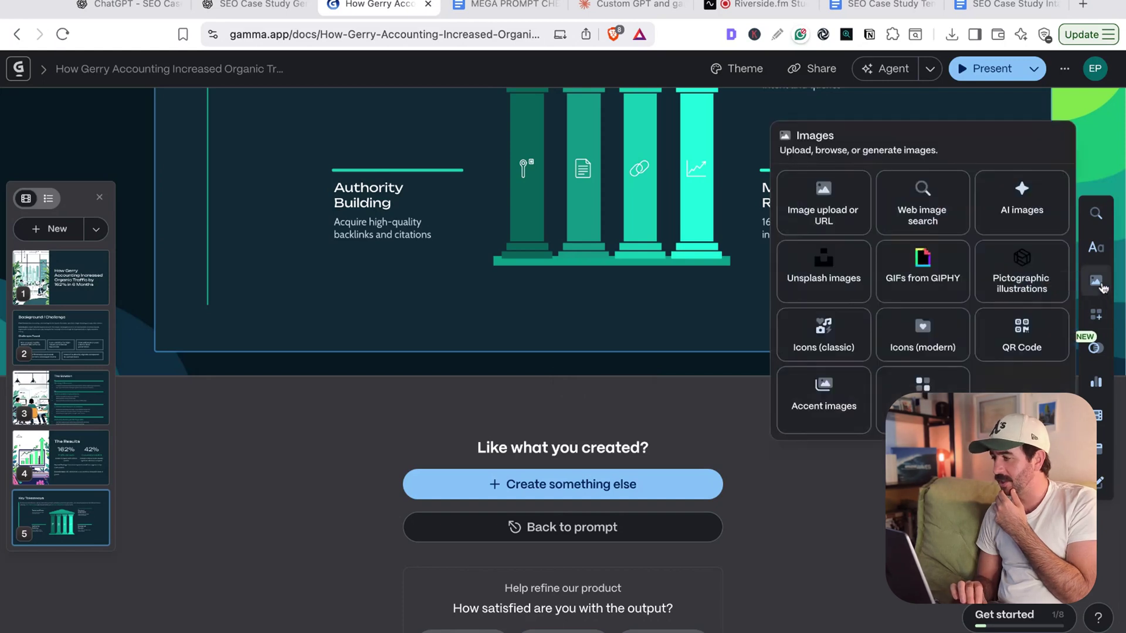
click(1096, 249)
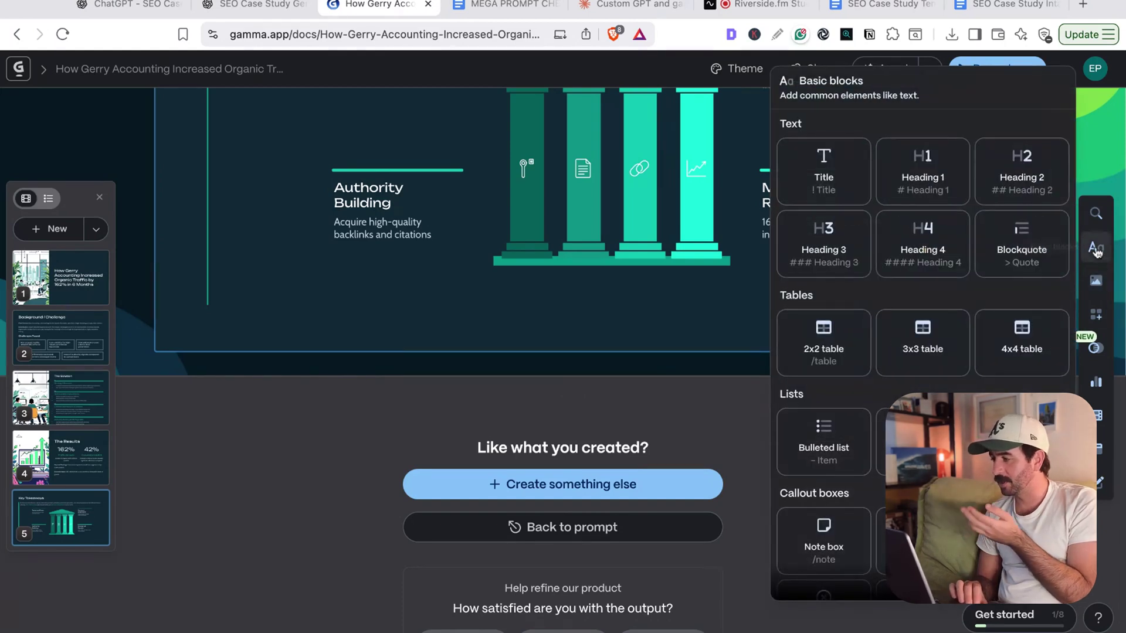
click(1096, 382)
click(589, 395)
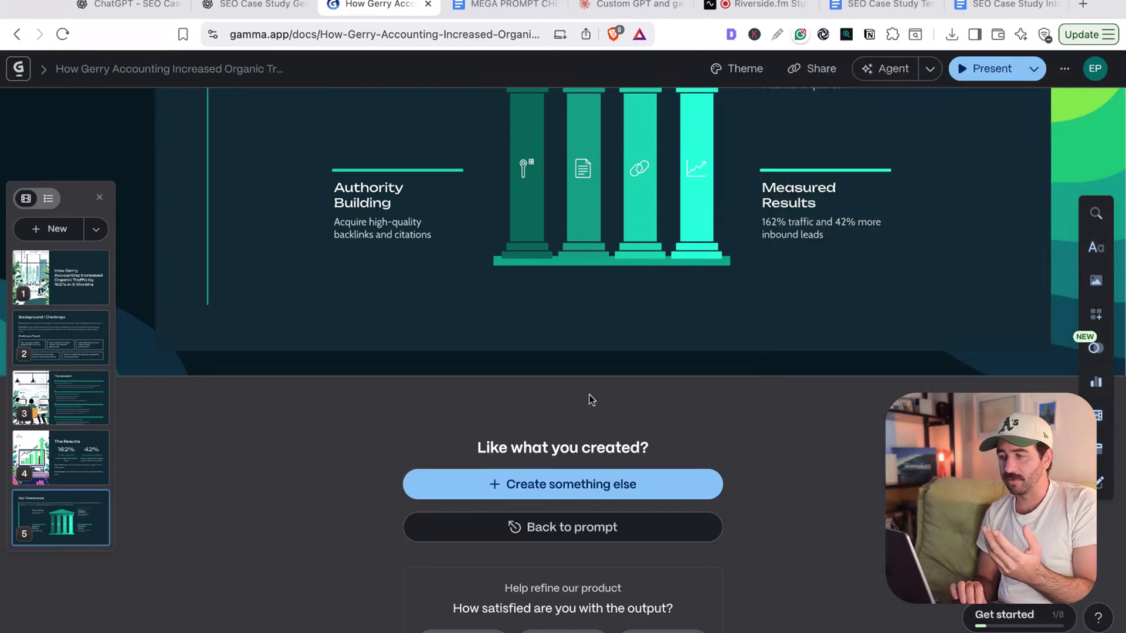
scroll(696, 312, up, 10)
scroll(697, 311, up, 15)
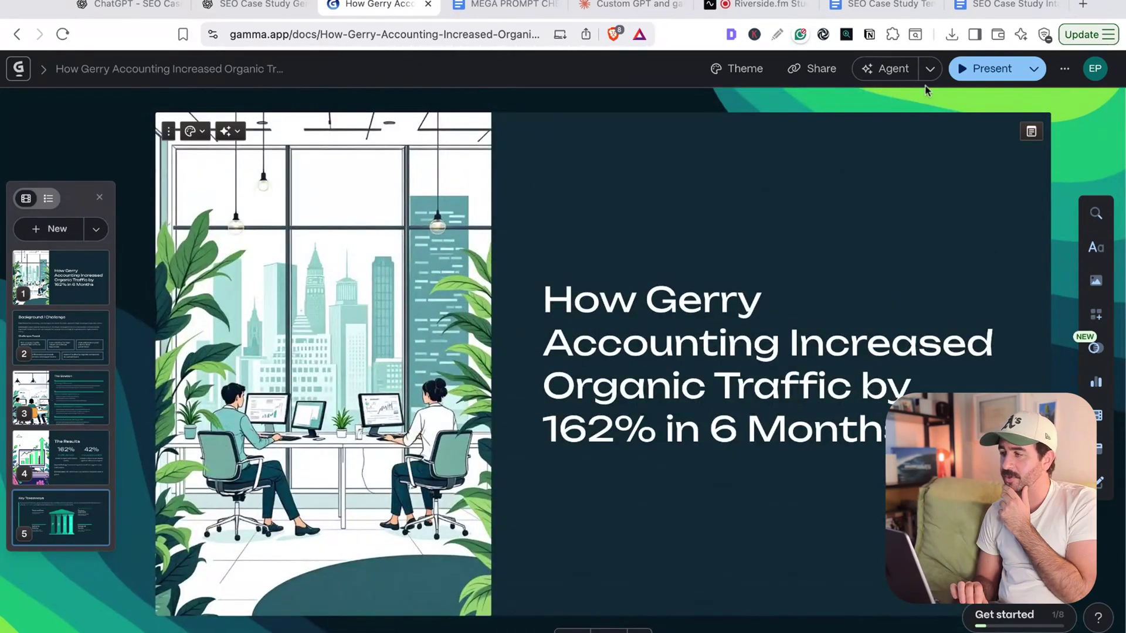
click(930, 71)
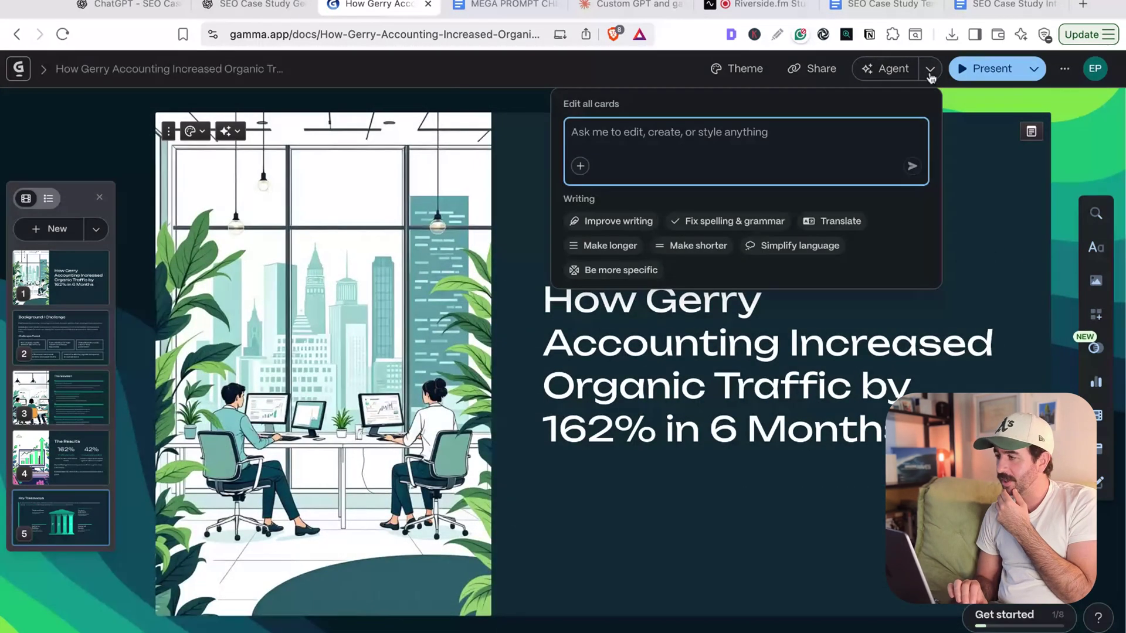
click(985, 73)
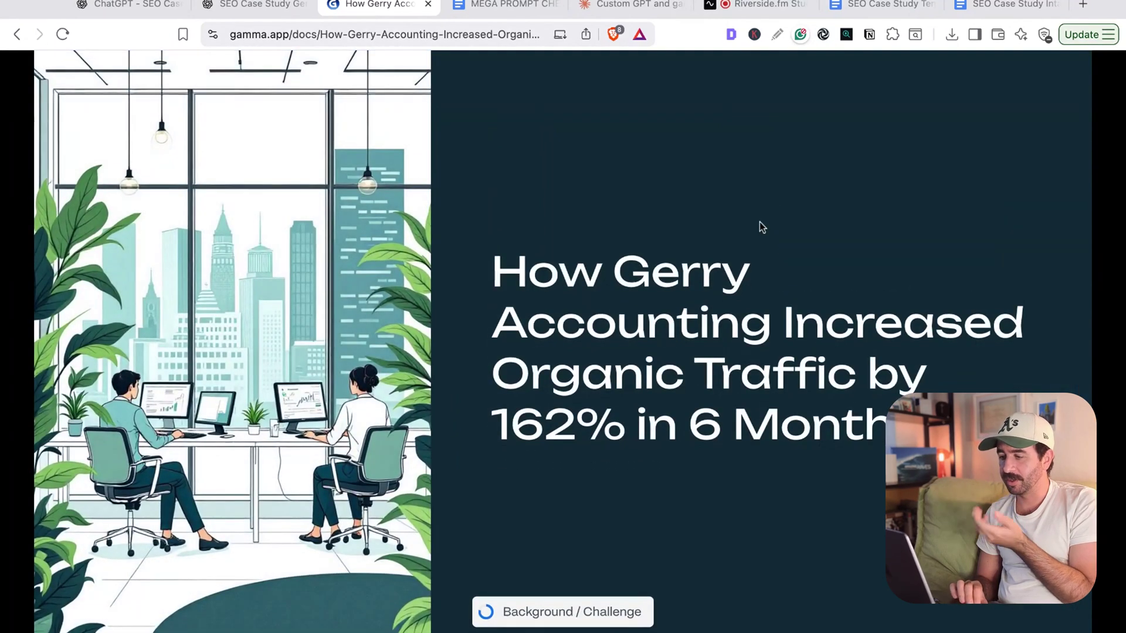
key(Right)
key(Right)
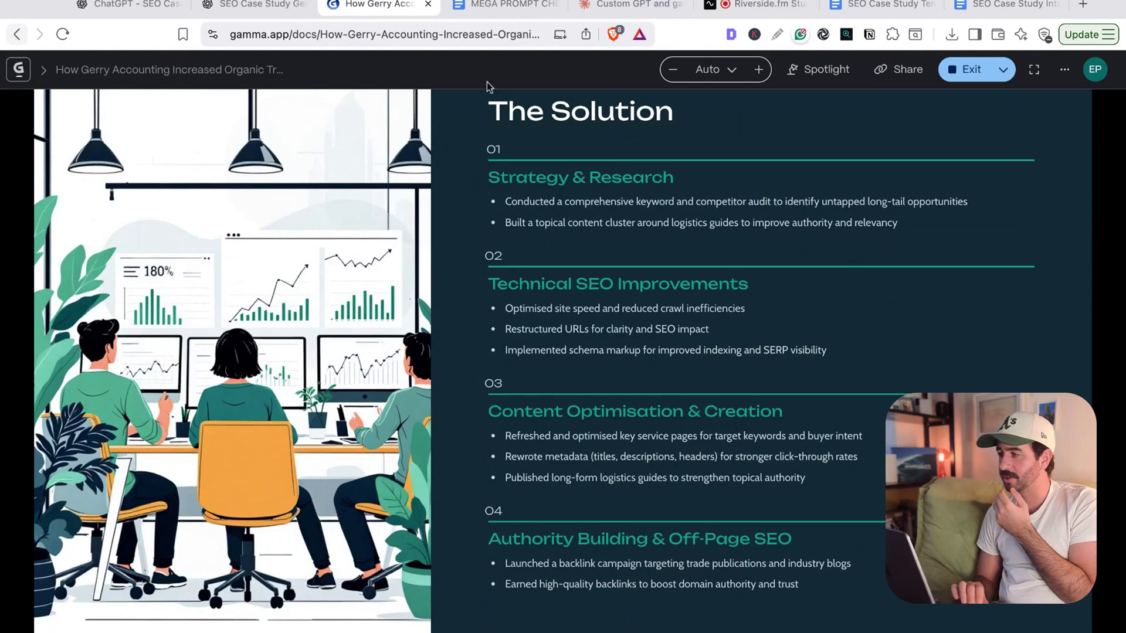
click(968, 69)
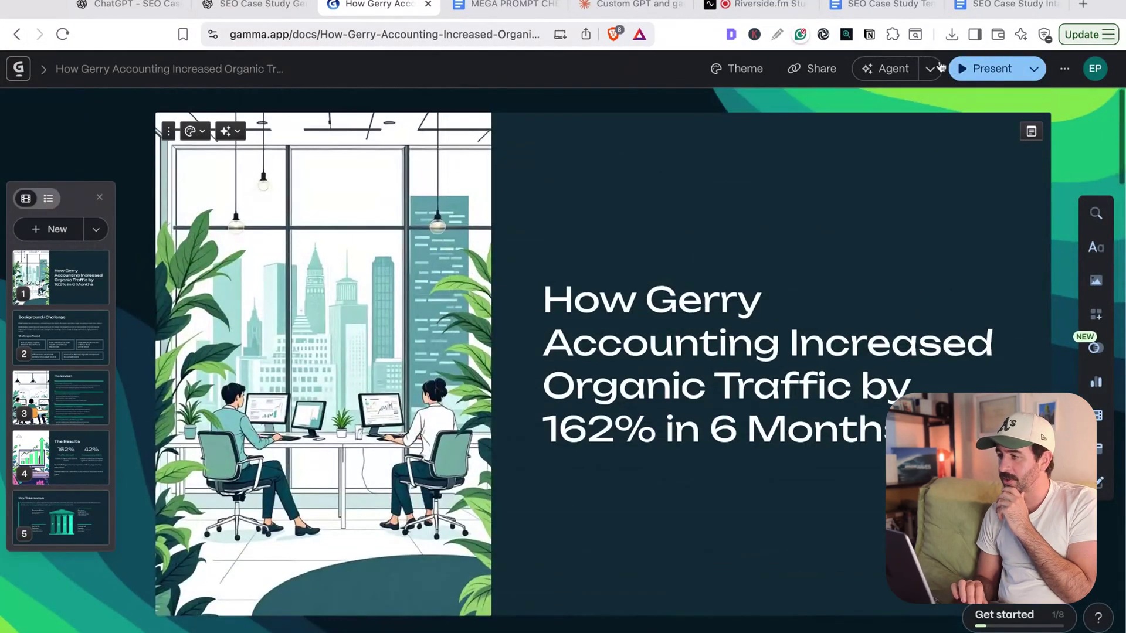
Bring up the Gamma deck's export options from the '...' menu, showing PDF, PowerPoint, Google Slides and PNG.
click(1064, 69)
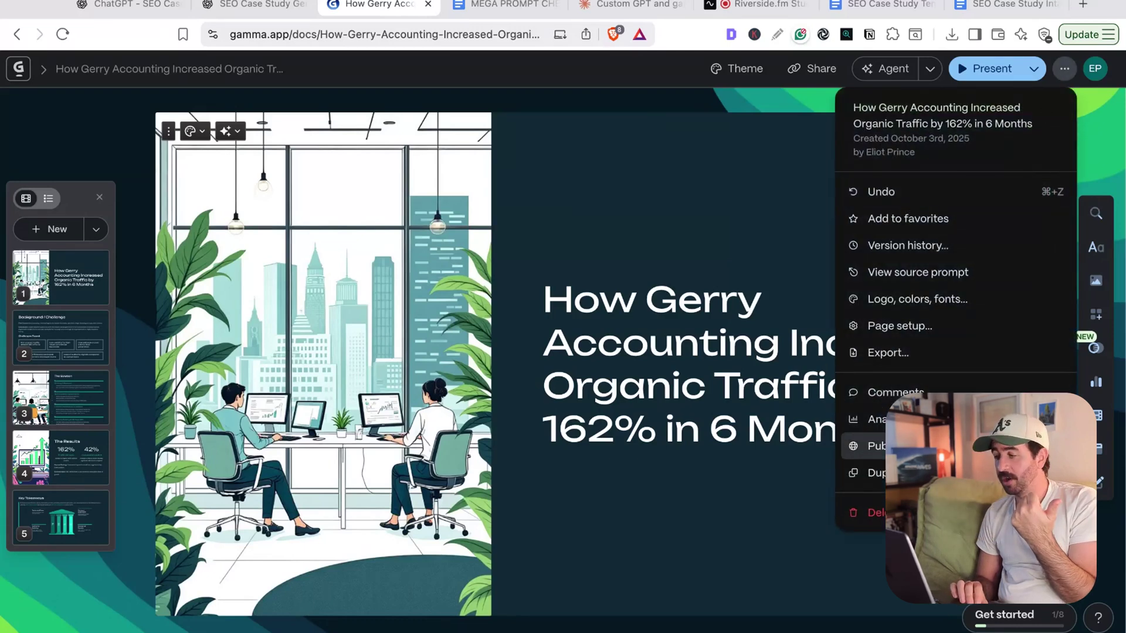
click(927, 352)
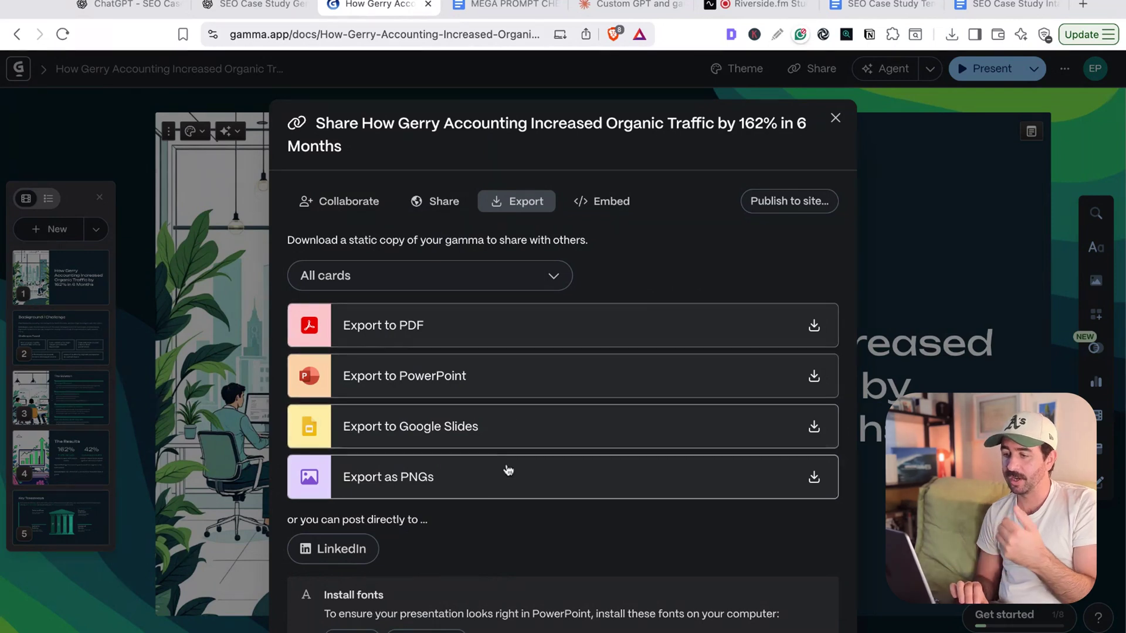
scroll(508, 487, down, 3)
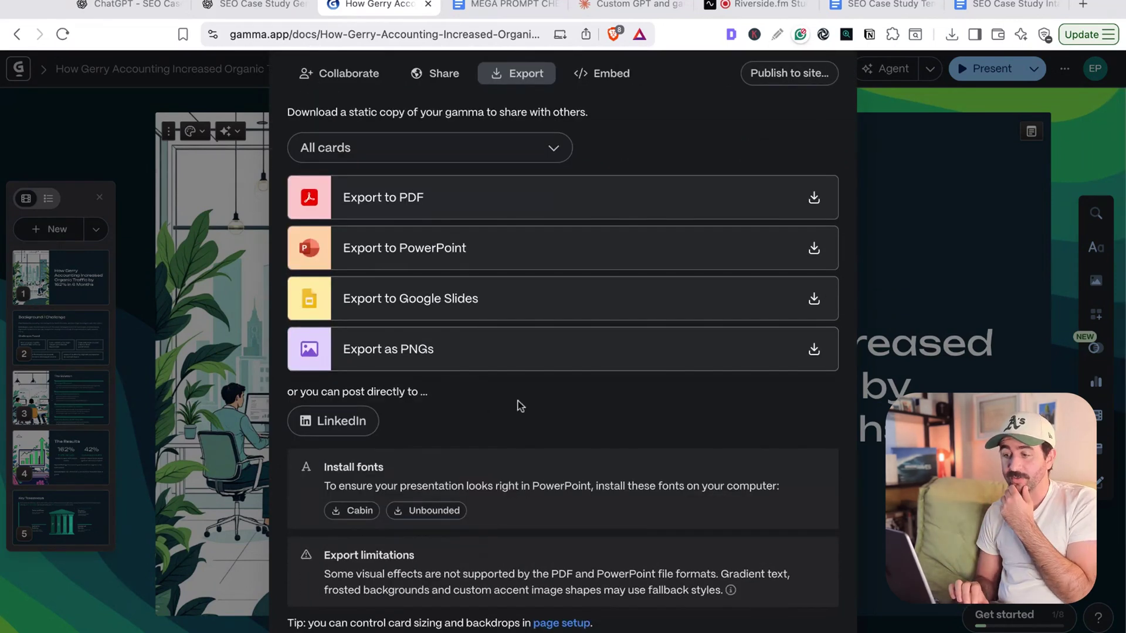